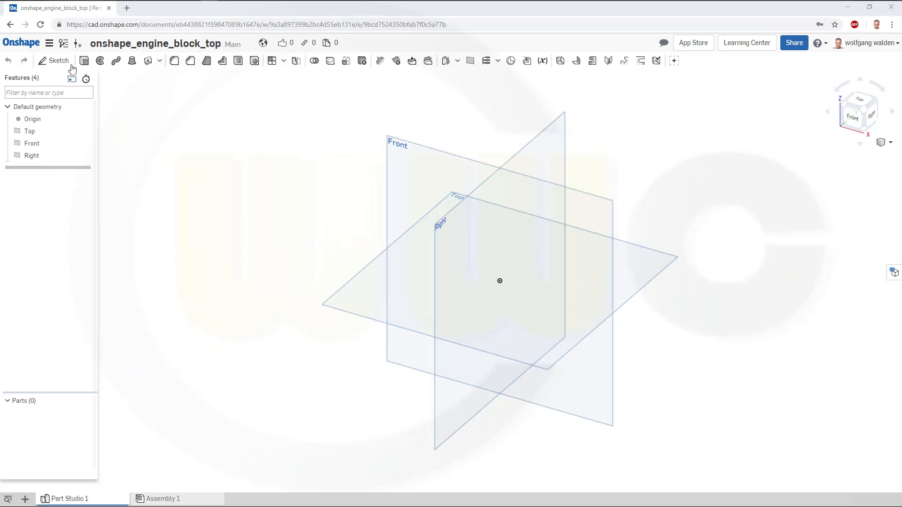
Start a new sketch on the Front plane.
click(54, 60)
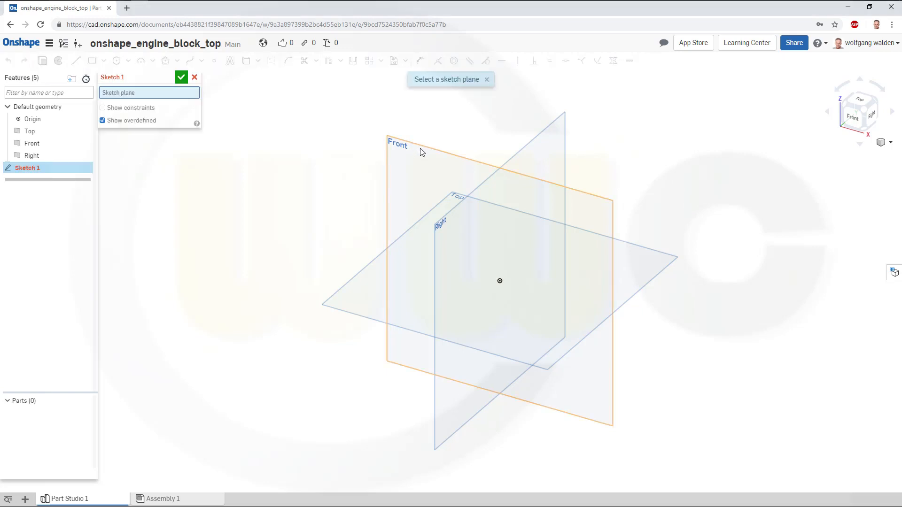
click(421, 154)
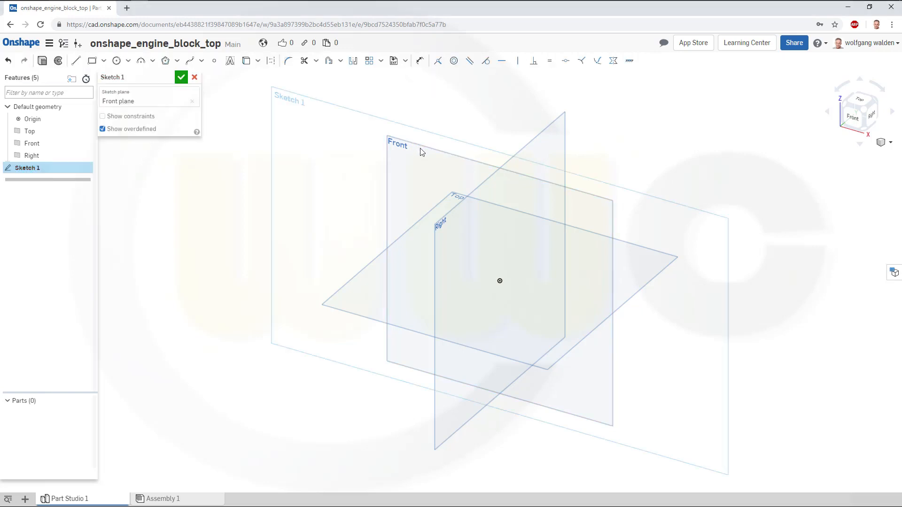
click(76, 60)
click(499, 281)
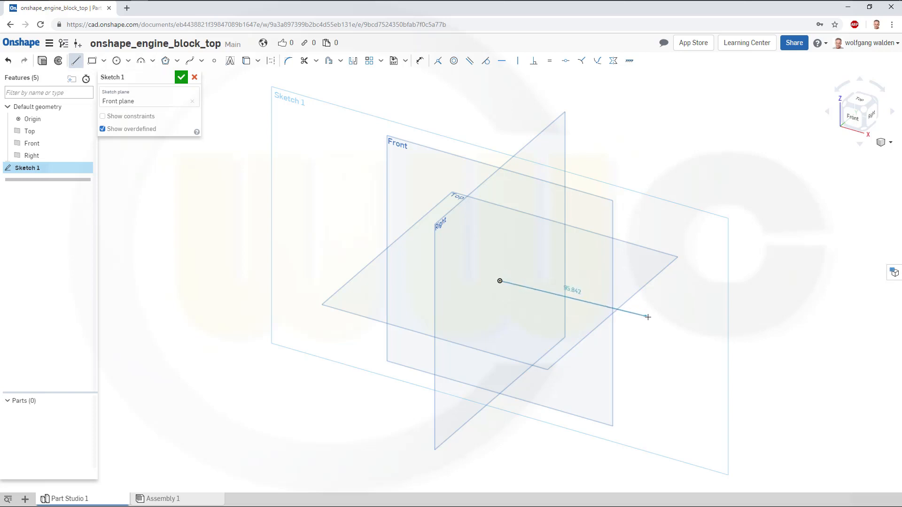
click(677, 331)
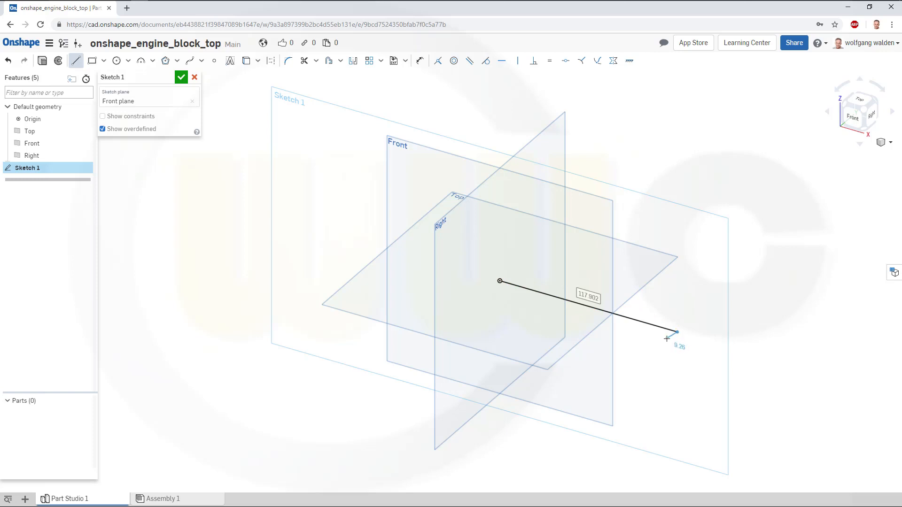
text(100)
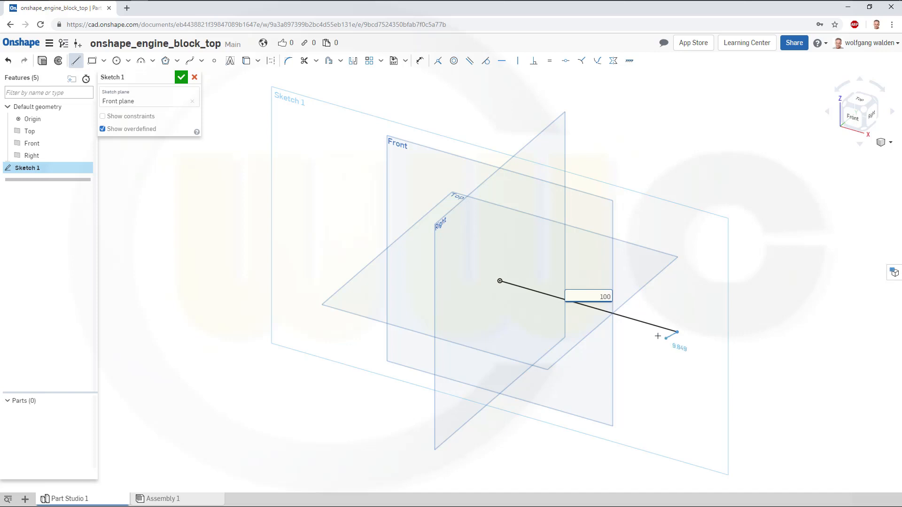
key(Escape)
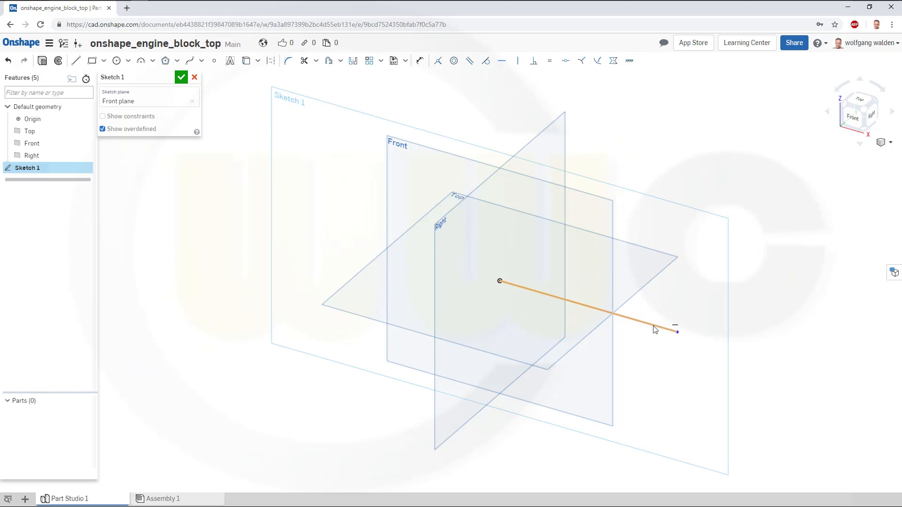
click(655, 330)
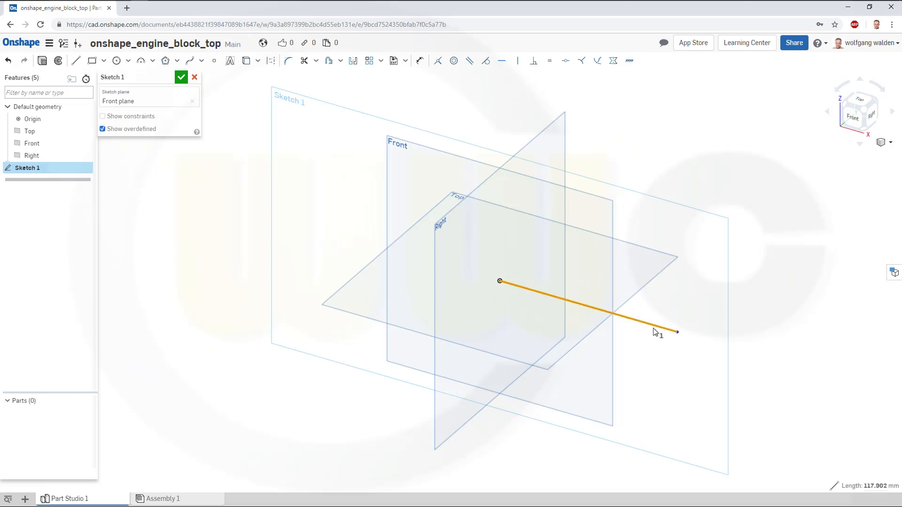
key(Delete)
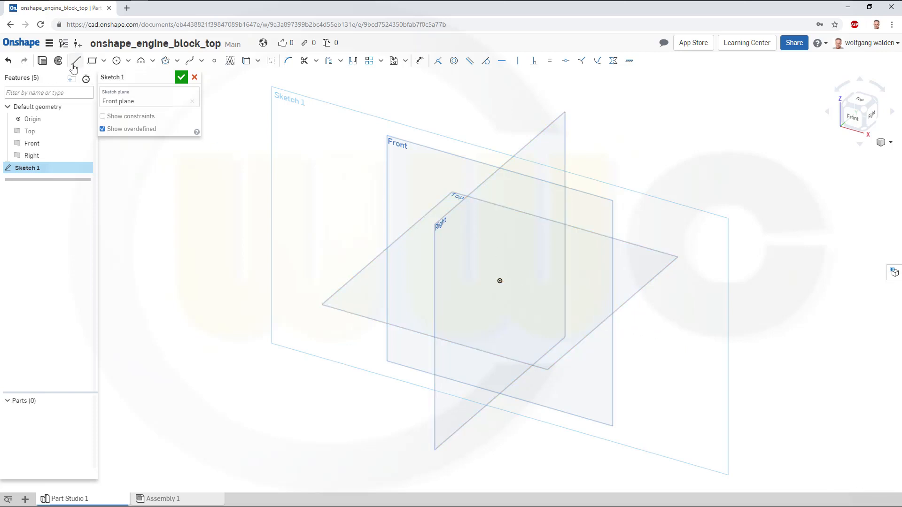
Draw a line through the origin about 130 mm long.
click(75, 61)
mouse_move(407, 255)
mouse_down()
mouse_move(529, 280)
mouse_move(602, 312)
mouse_up()
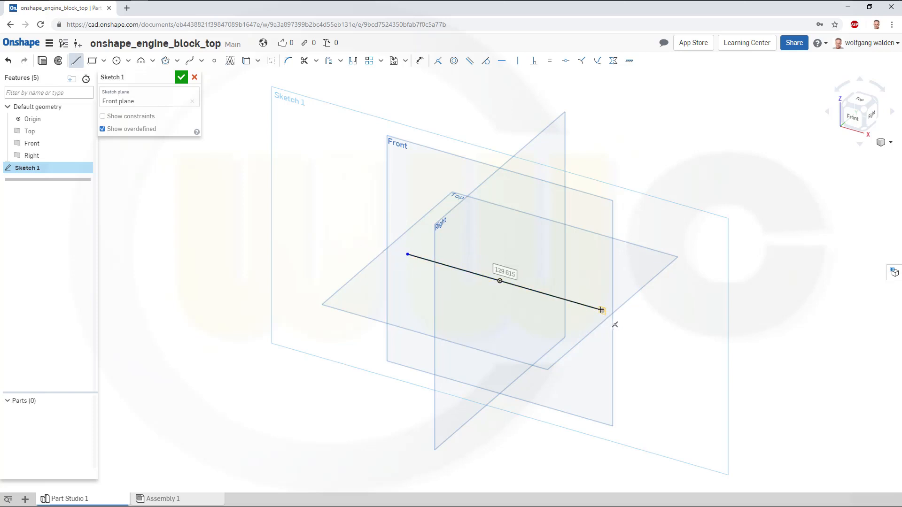
key(Escape)
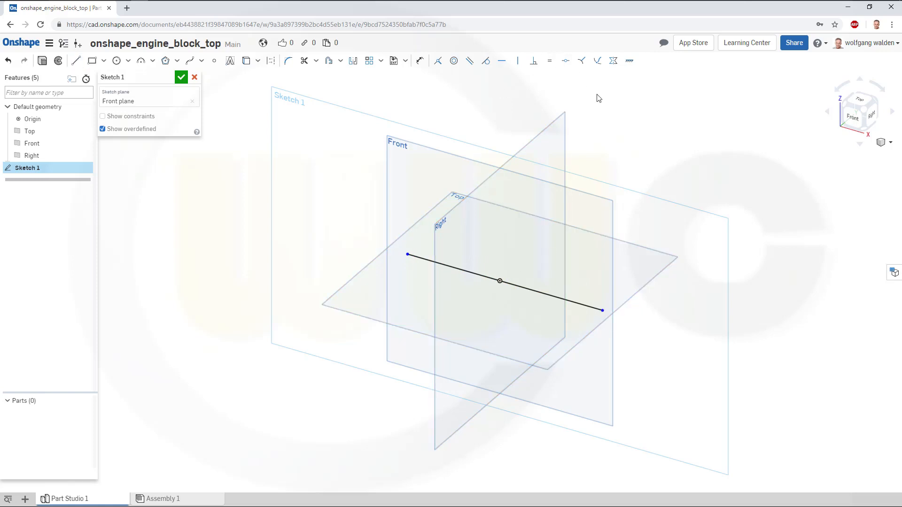
Make the line symmetric about the Right plane with the Symmetric constraint.
click(613, 60)
click(583, 305)
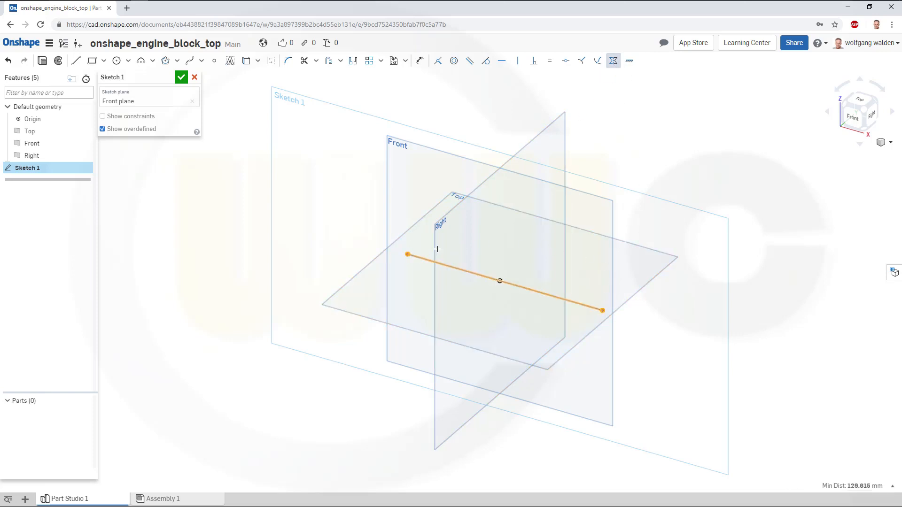
click(438, 248)
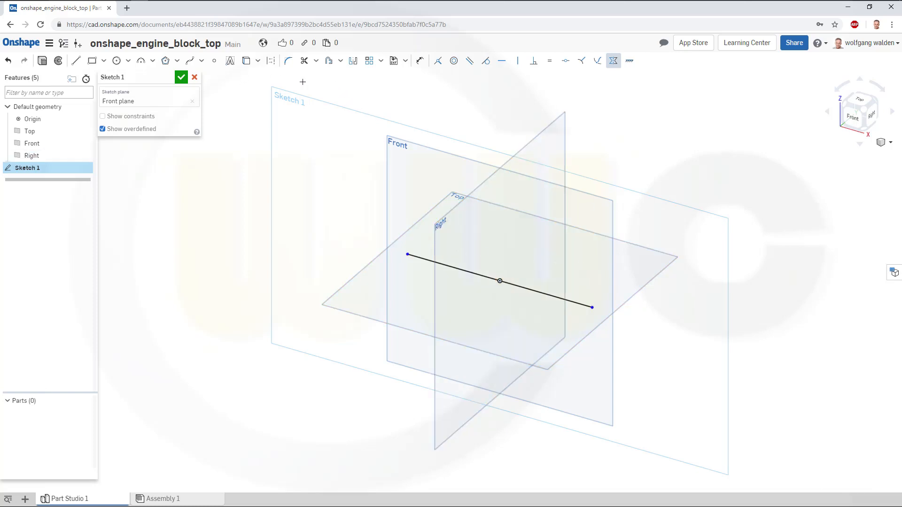
Dimension the line's length as 100 mm and finish the sketch.
click(420, 61)
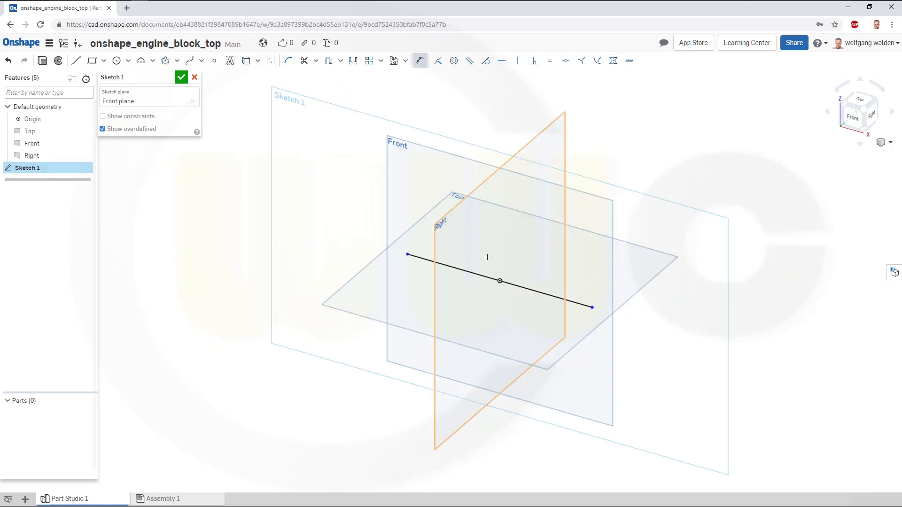
click(478, 272)
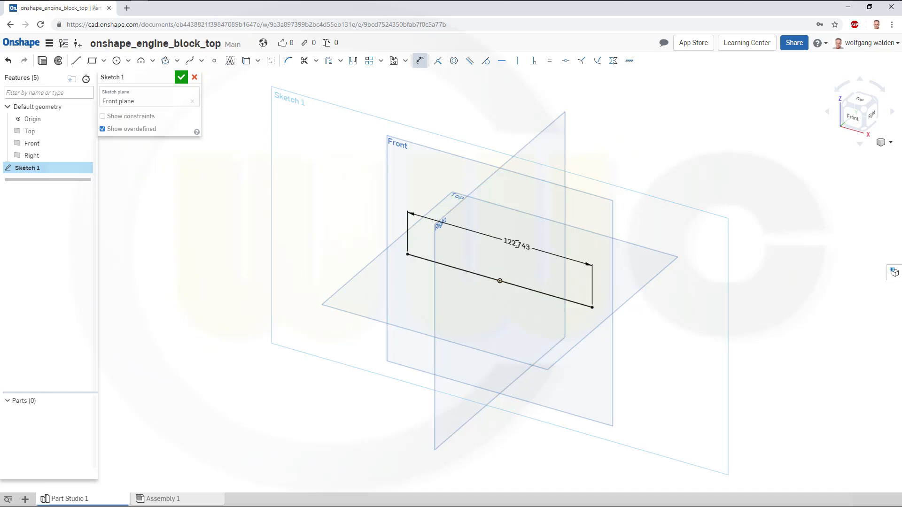
click(505, 244)
text(100)
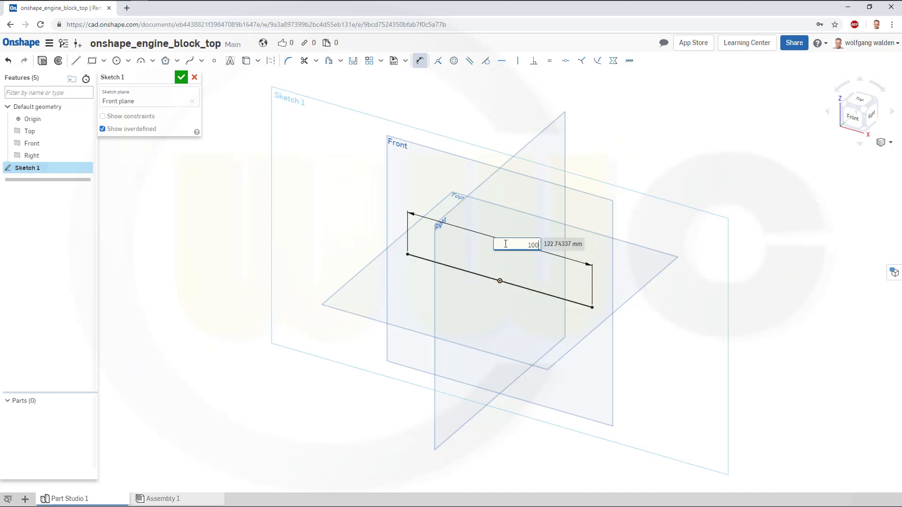
key(Return)
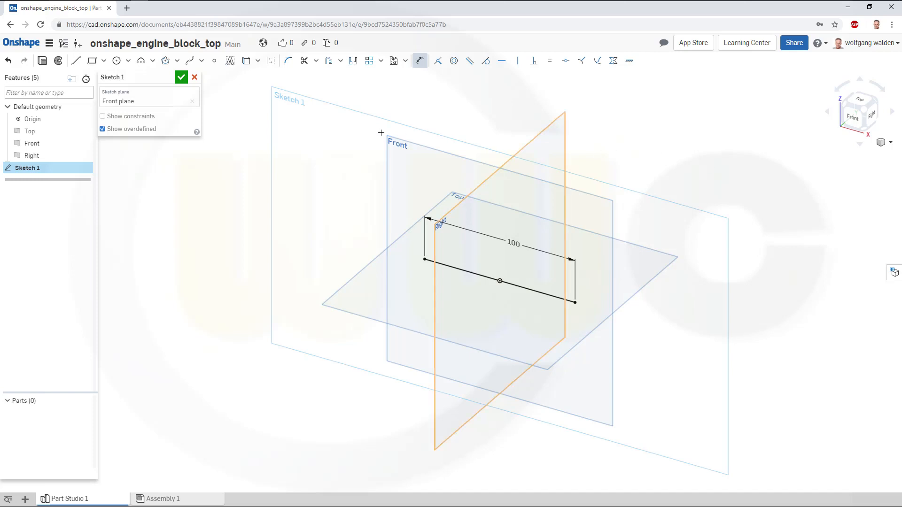
click(182, 78)
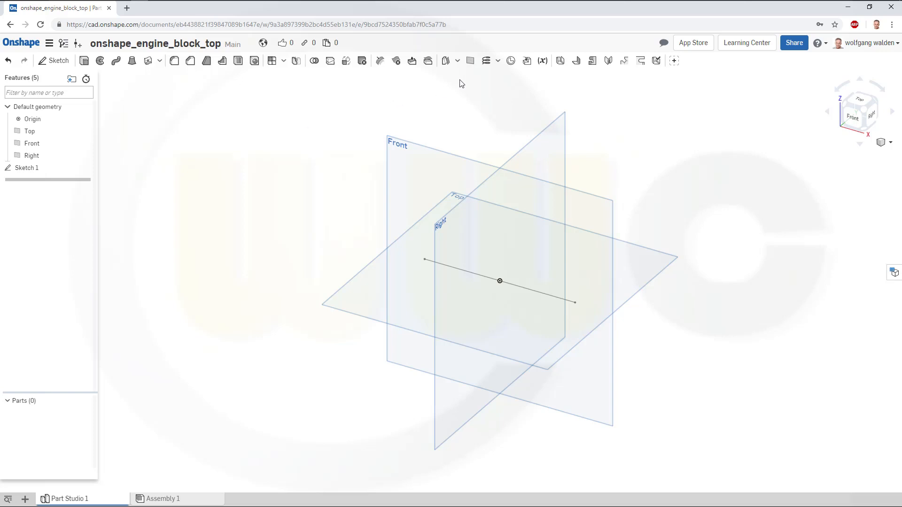
Create a Line angle plane through the sketch line, tilted 45 deg.
click(470, 61)
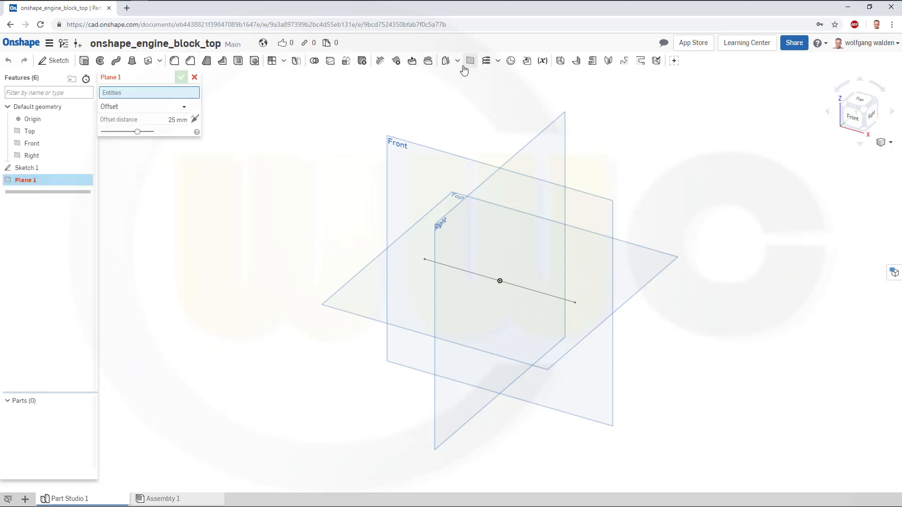
click(185, 108)
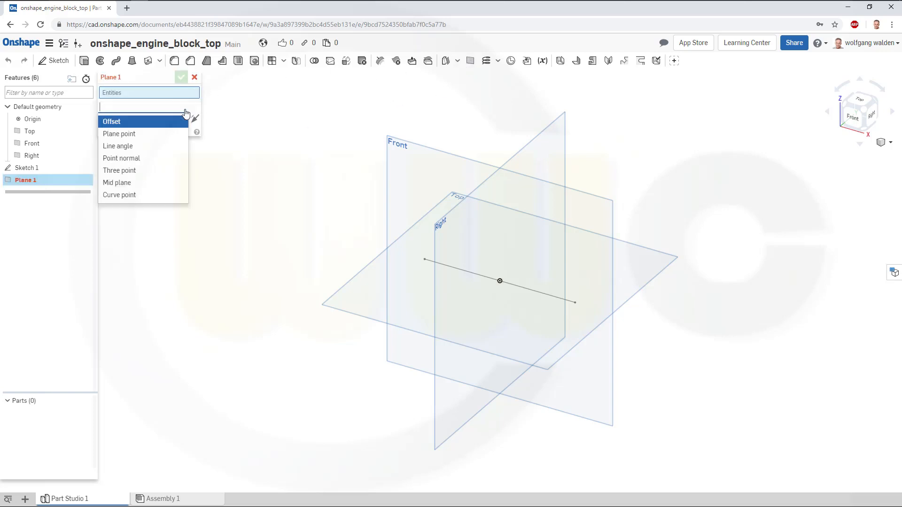
click(130, 150)
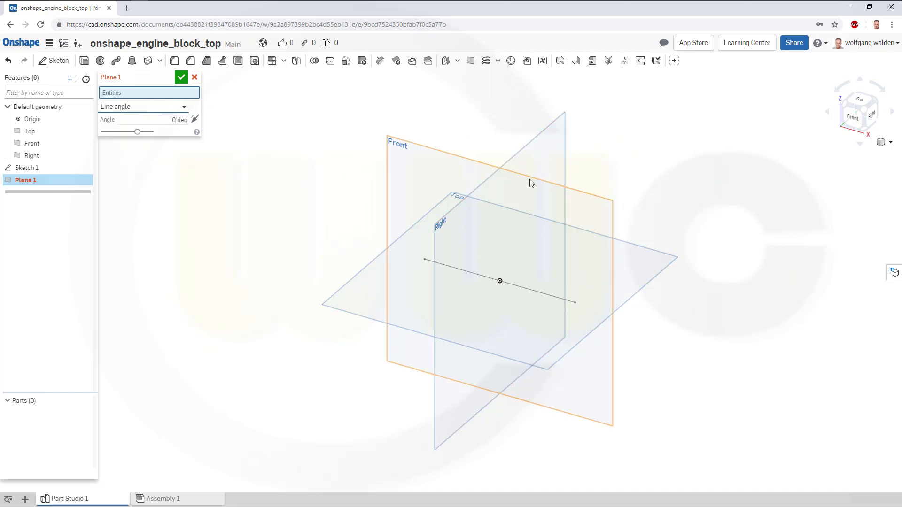
click(514, 286)
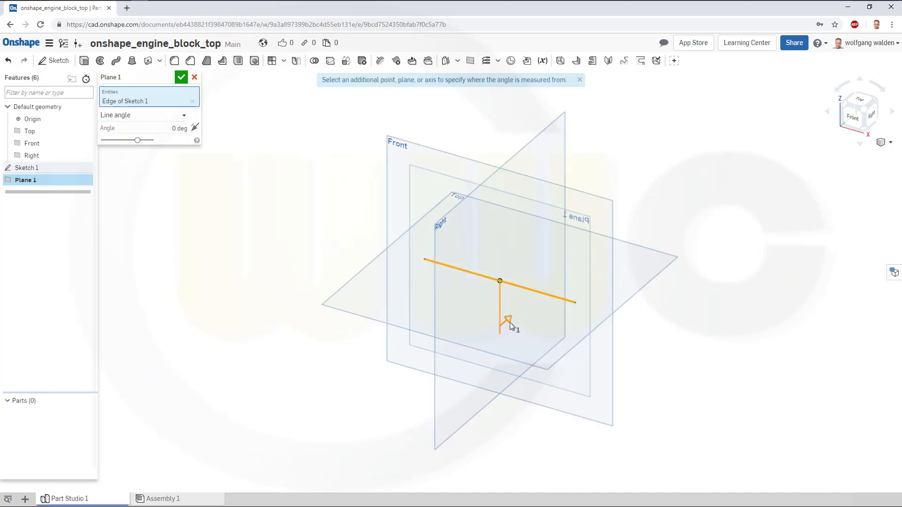
drag(510, 317, 489, 328)
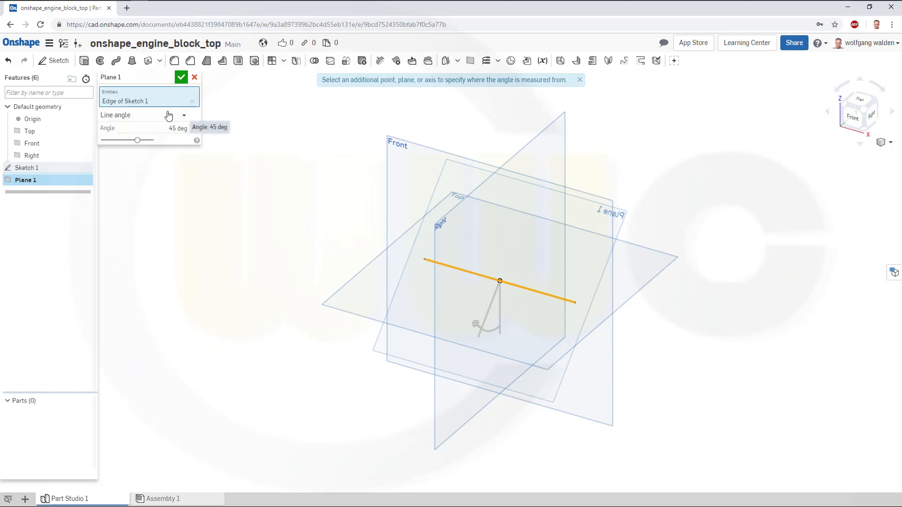
click(181, 77)
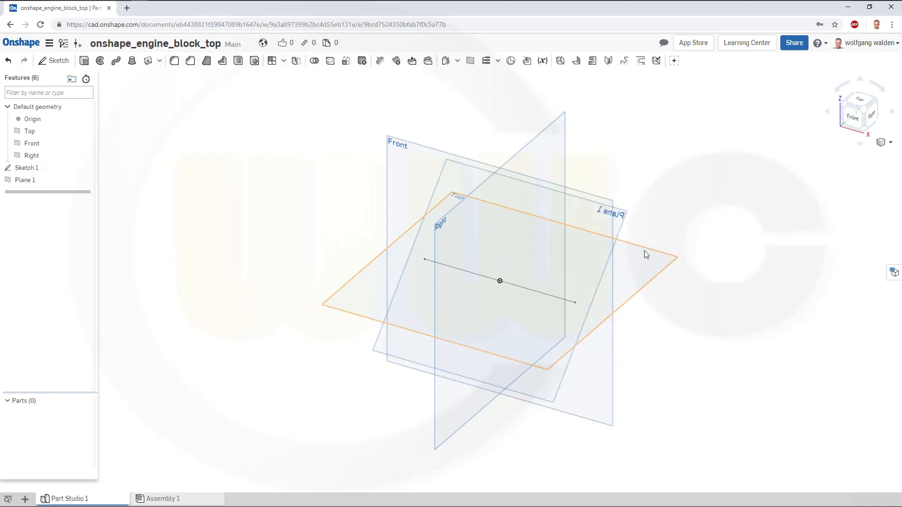
Create an offset plane 123 mm from Plane 1 in the flipped direction.
right_drag(644, 285, 632, 287)
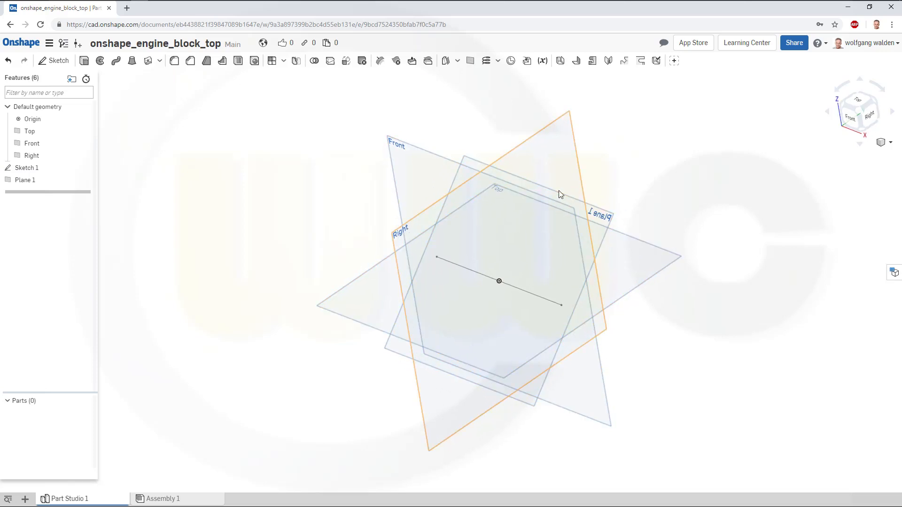
click(471, 61)
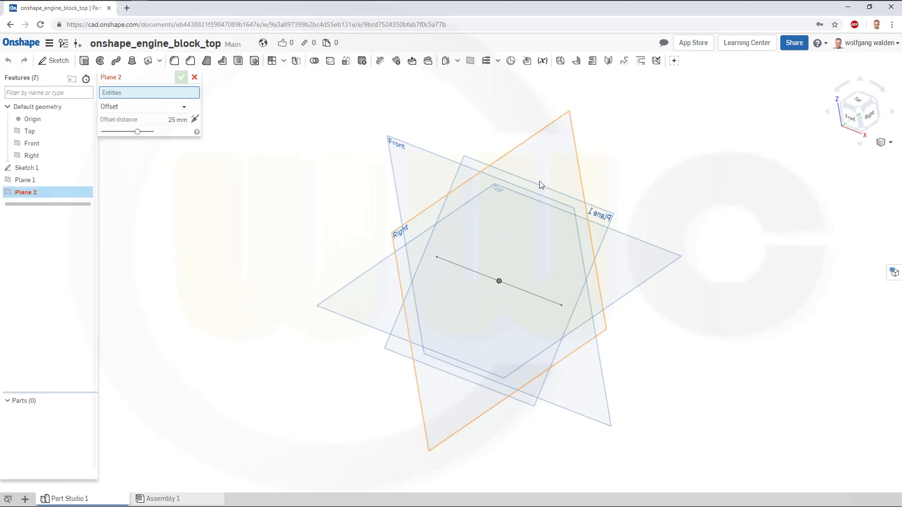
click(536, 183)
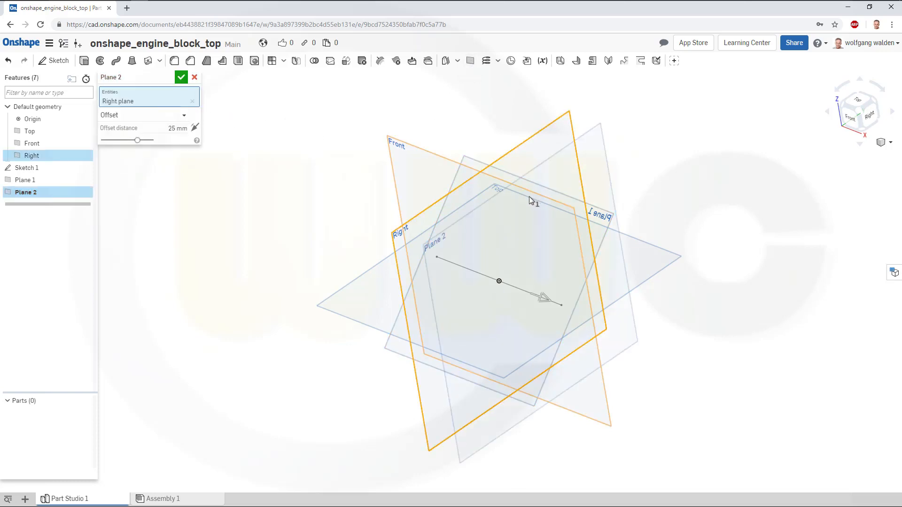
click(192, 102)
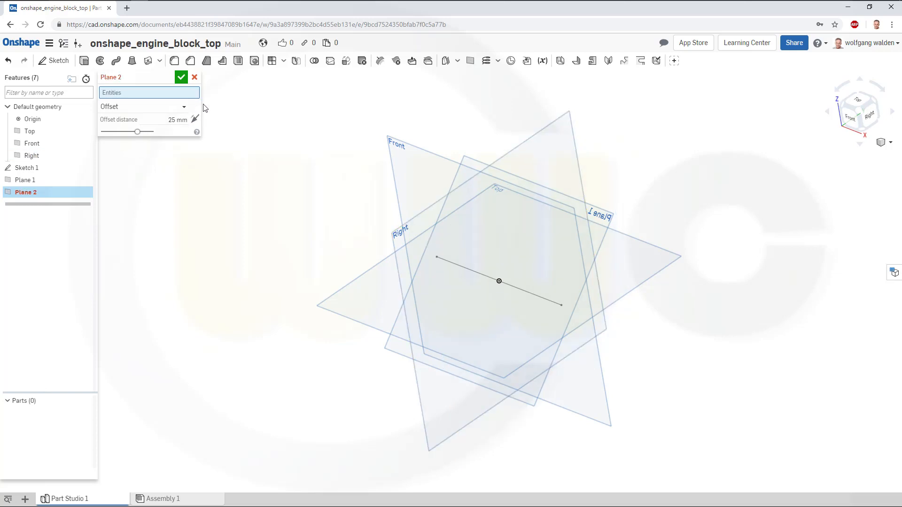
click(605, 212)
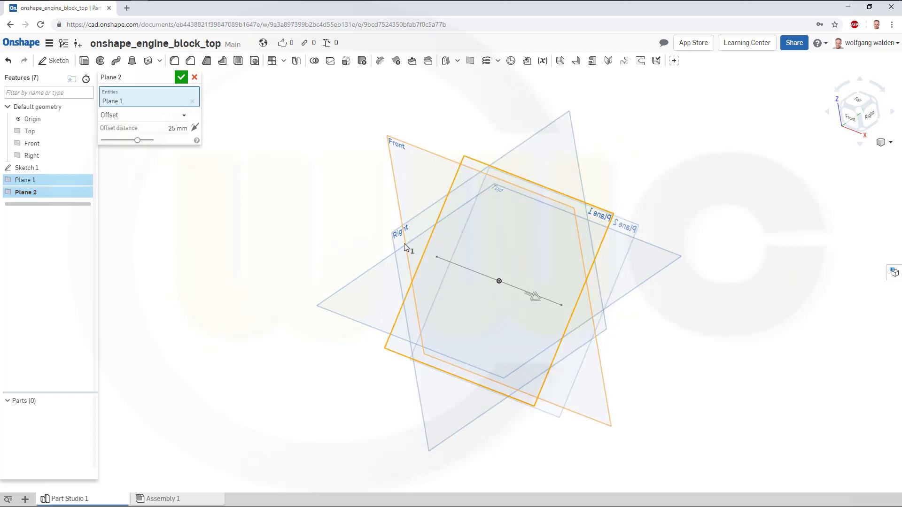
click(195, 127)
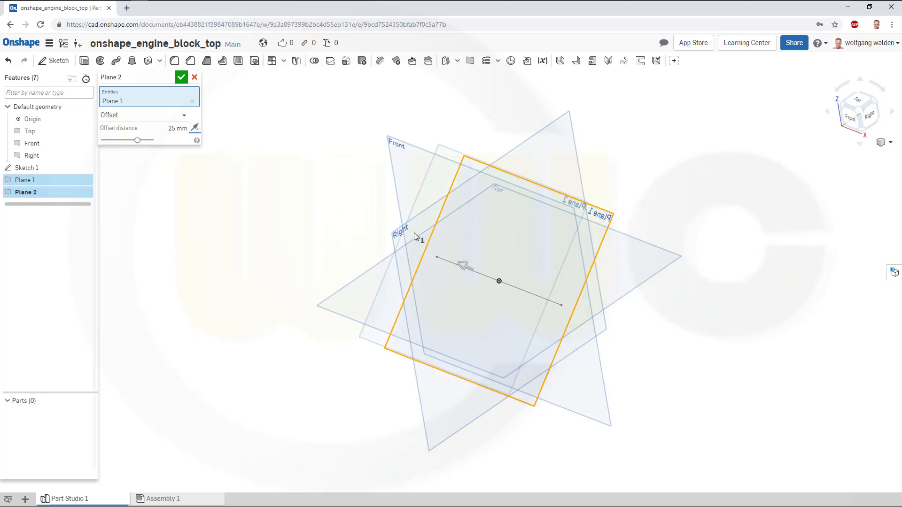
drag(461, 267, 387, 243)
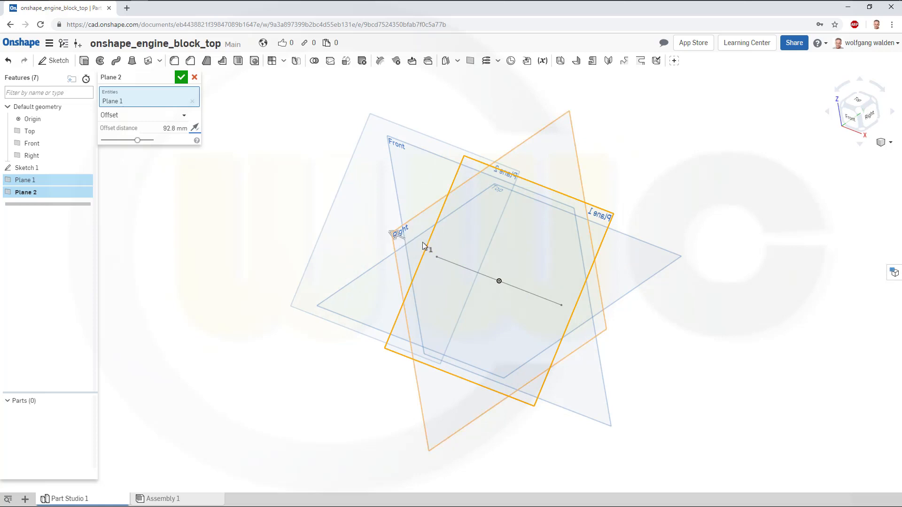
click(175, 128)
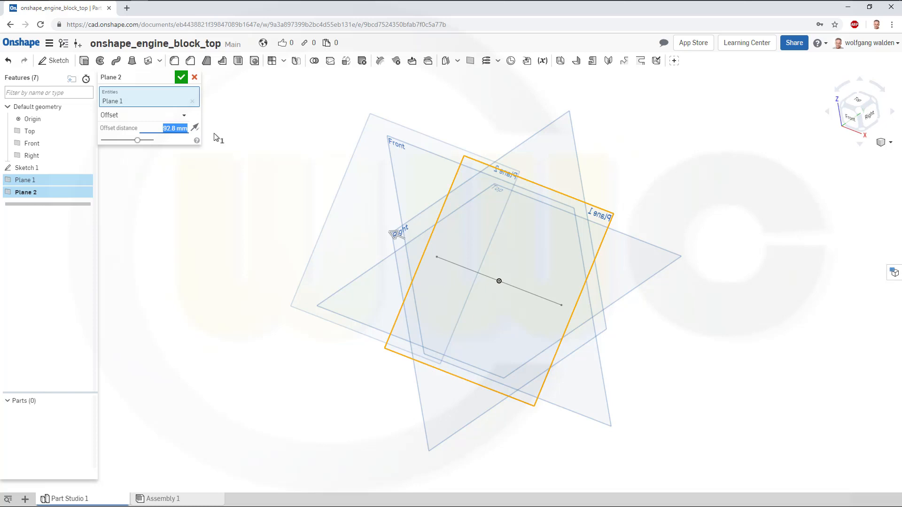
text(123.3)
key(Return)
click(182, 77)
Create an offset plane 156.1 mm from Plane 2 in the flipped direction.
mouse_move(572, 264)
right_down()
mouse_move(555, 252)
mouse_move(567, 263)
right_up()
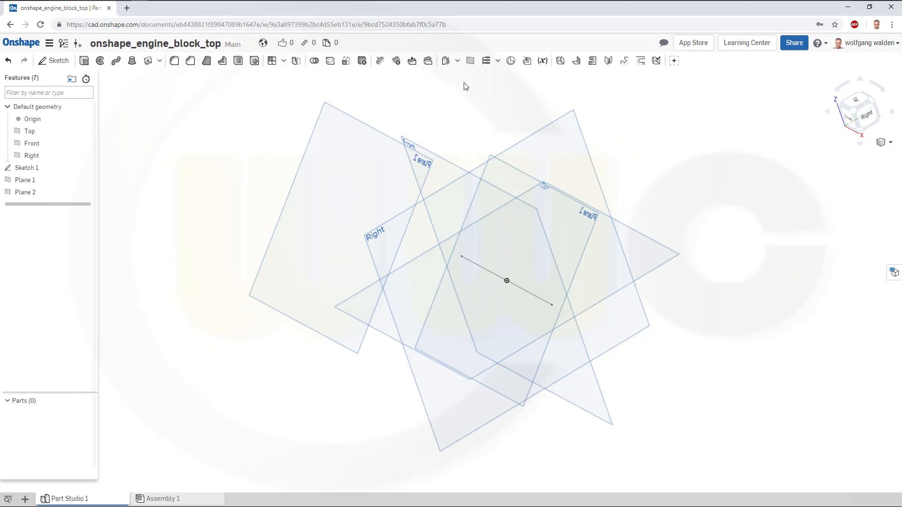
key(shift+p)
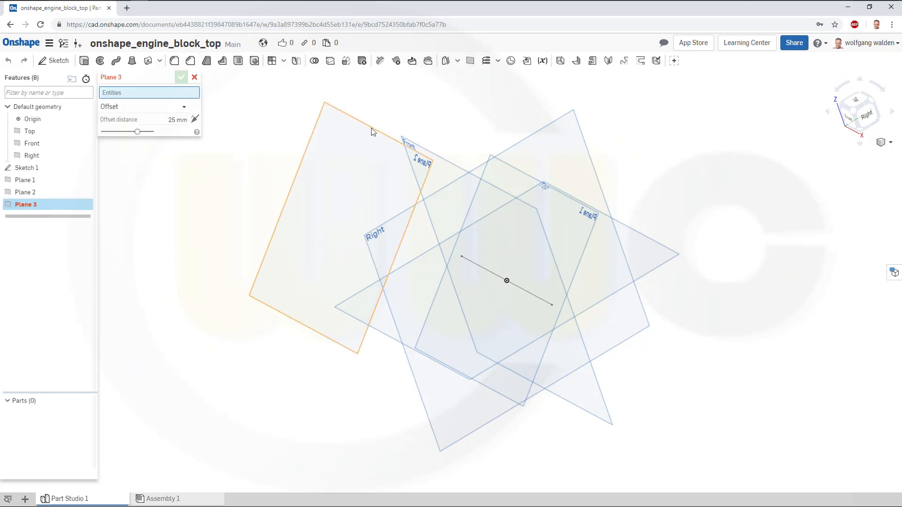
click(372, 132)
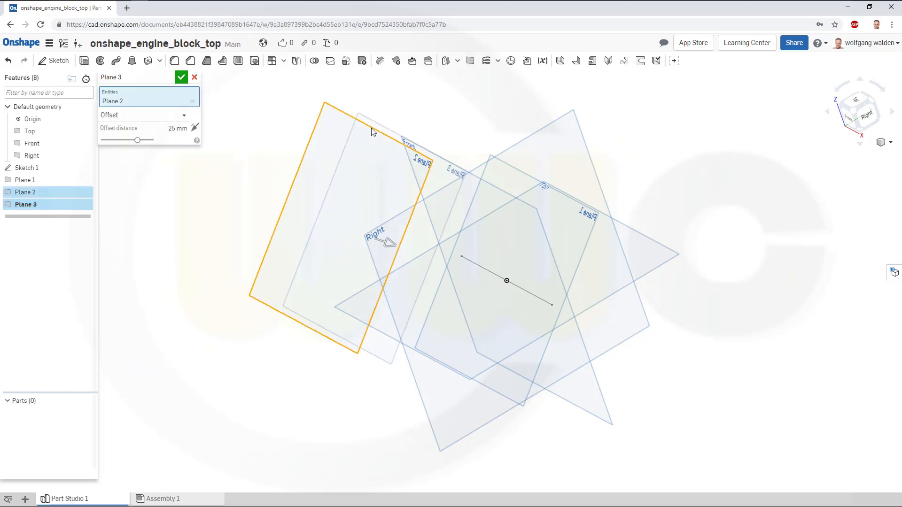
click(195, 128)
click(167, 131)
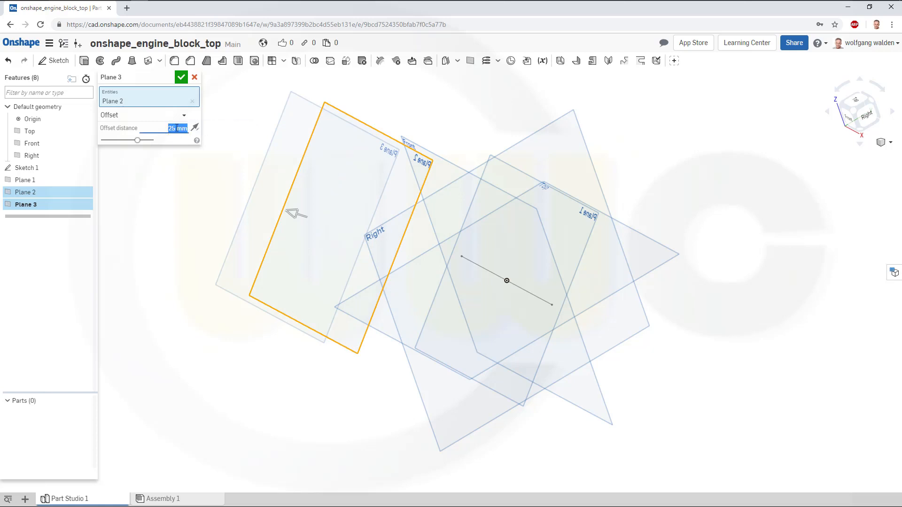
text(156)
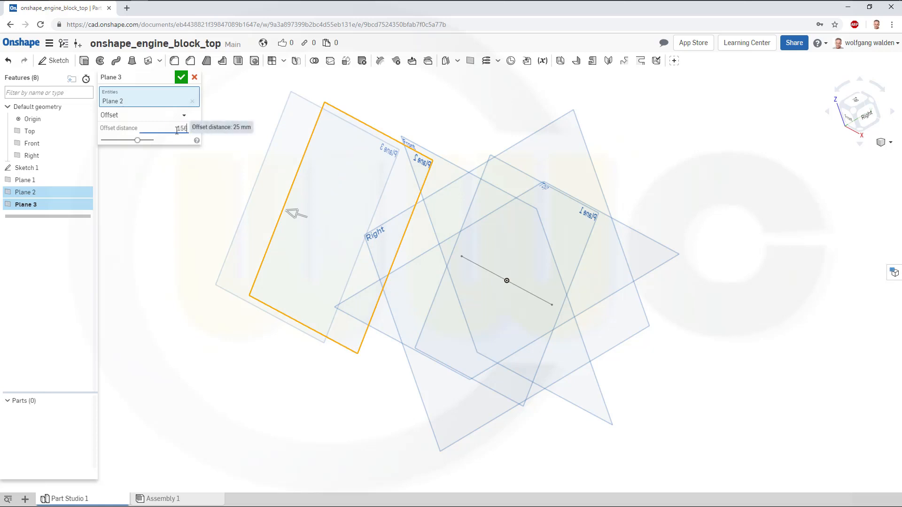
text(.1)
key(Return)
click(182, 78)
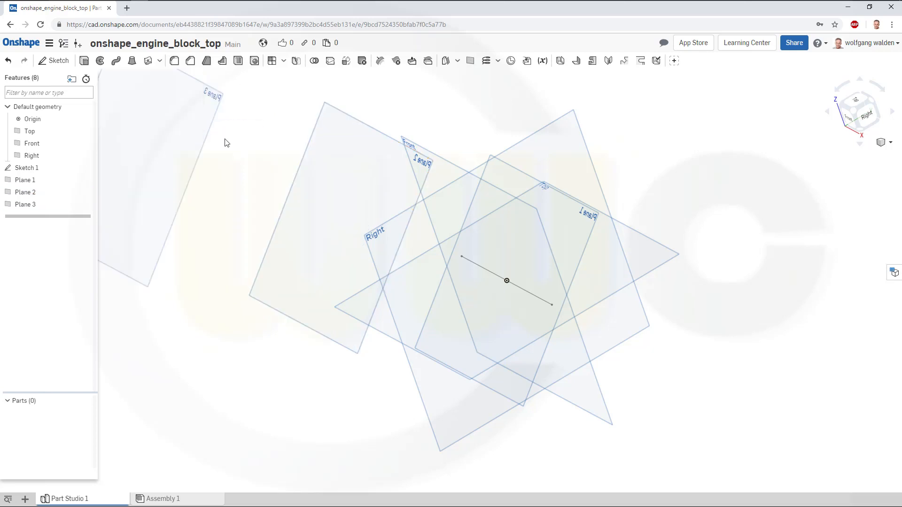
Create an offset plane 241.3 mm from the Right plane.
scroll(319, 216, down, 3)
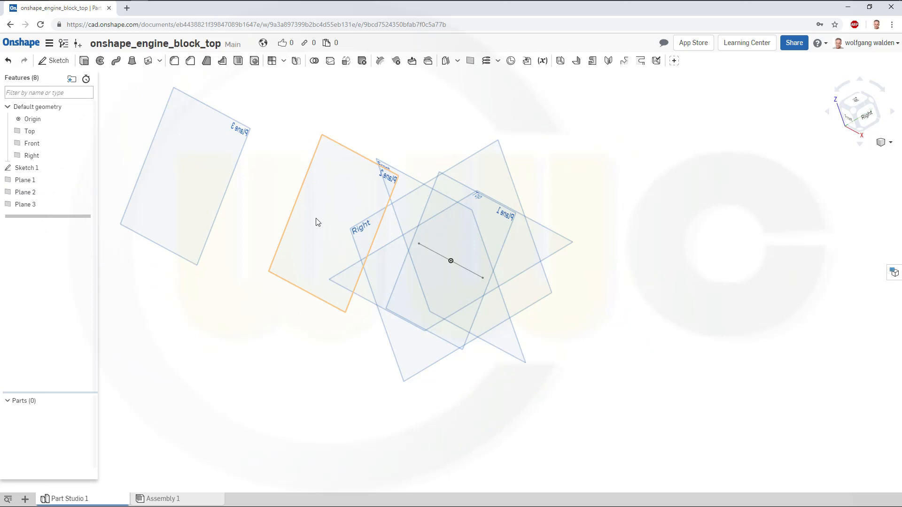
right_drag(323, 227, 331, 229)
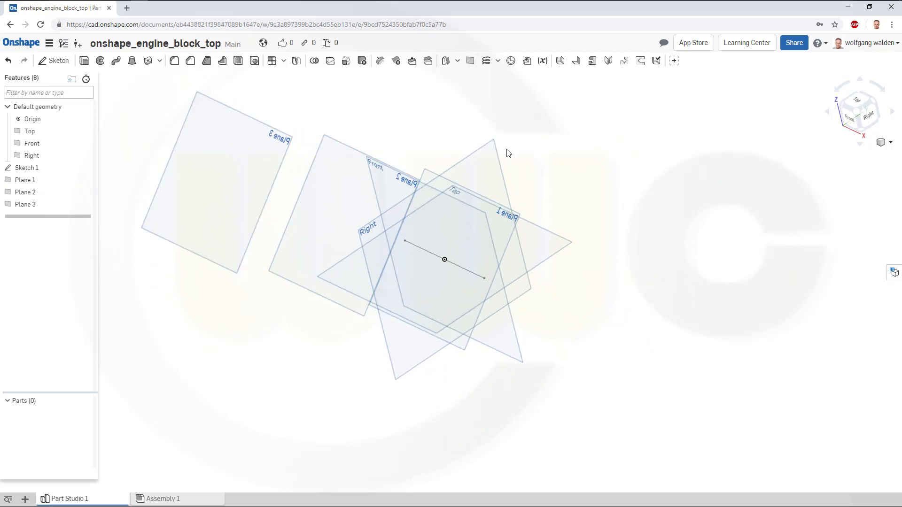
click(476, 159)
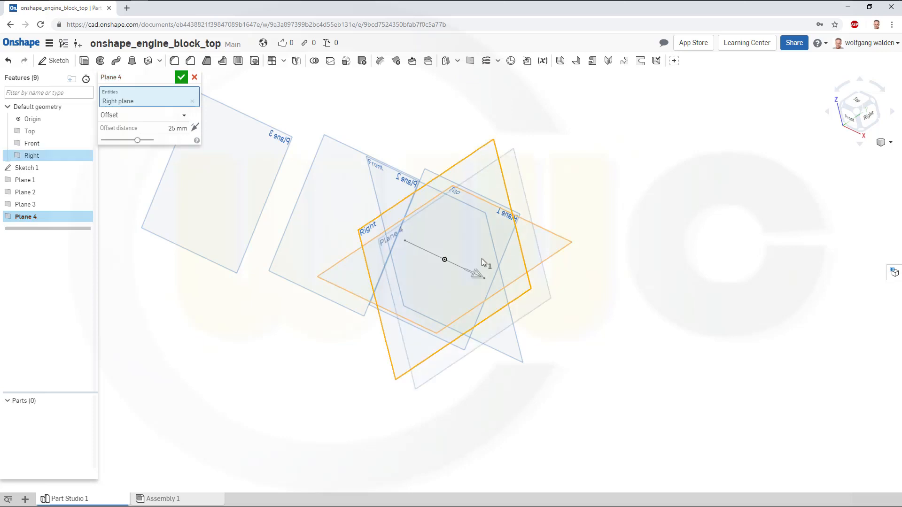
drag(478, 274, 511, 290)
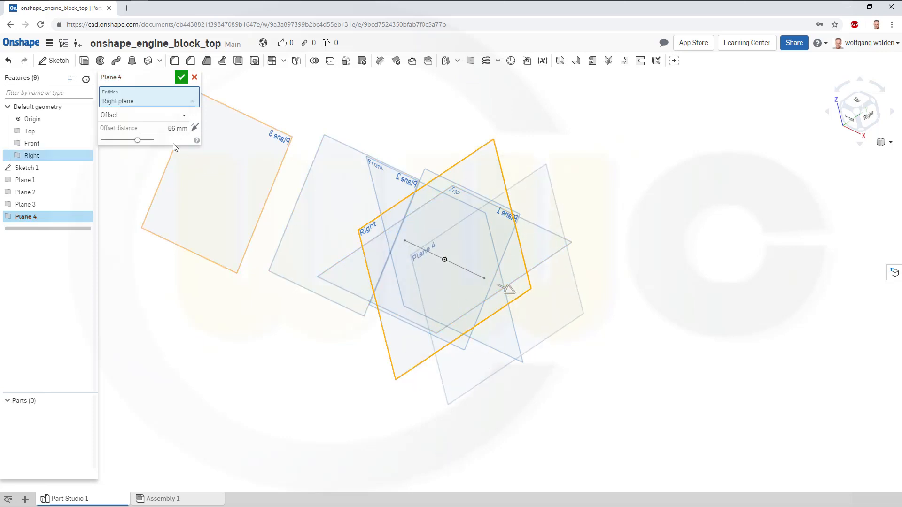
click(181, 128)
text(241.3)
key(Return)
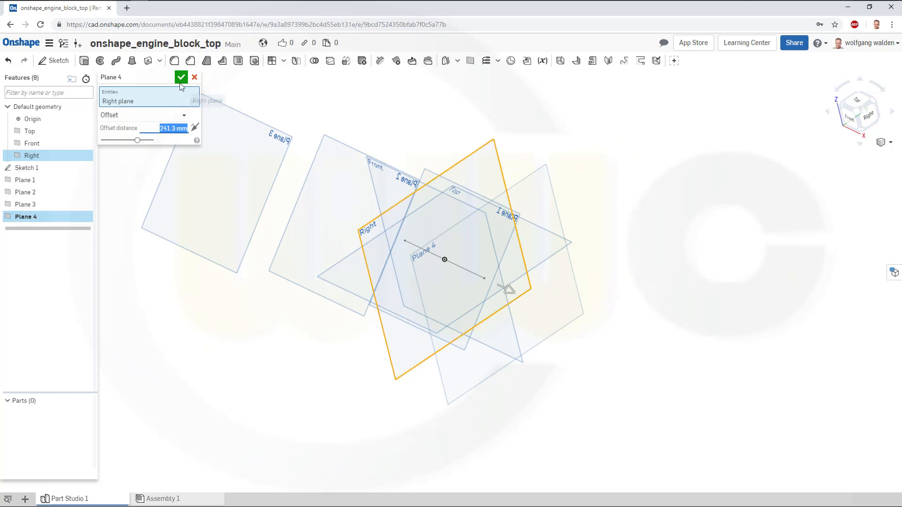
click(181, 77)
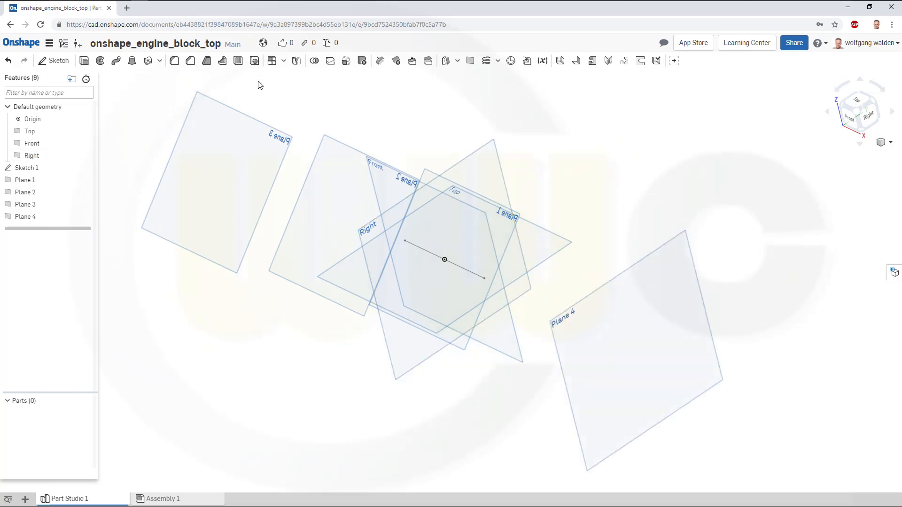
Create an offset plane 266.7 mm from the Right plane in the flipped direction.
click(469, 62)
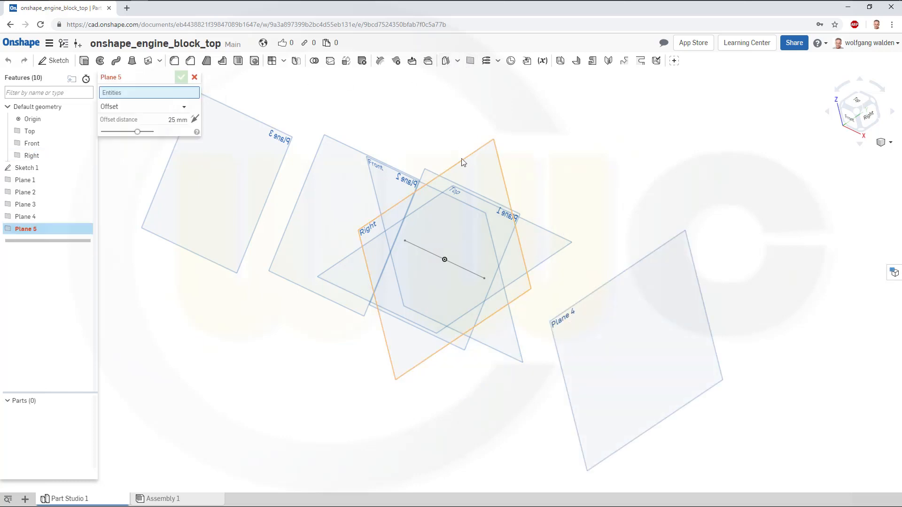
drag(462, 158, 425, 152)
click(455, 170)
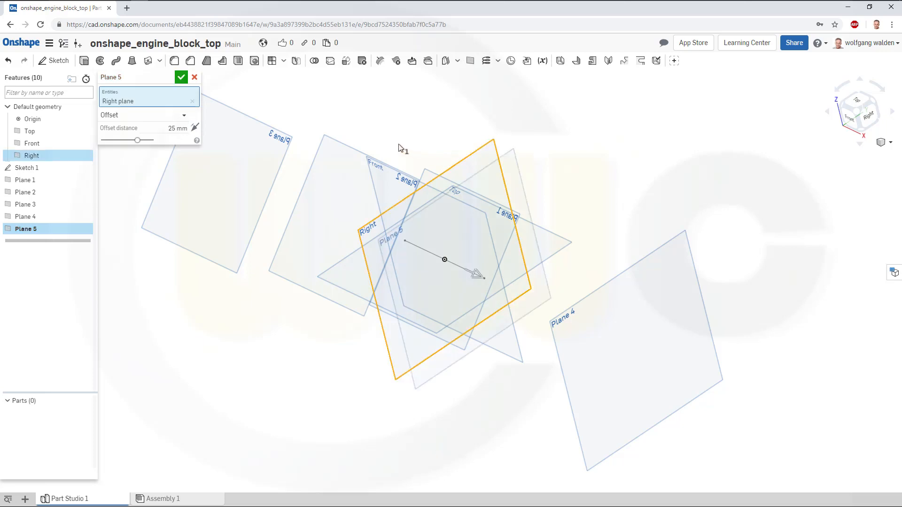
click(195, 127)
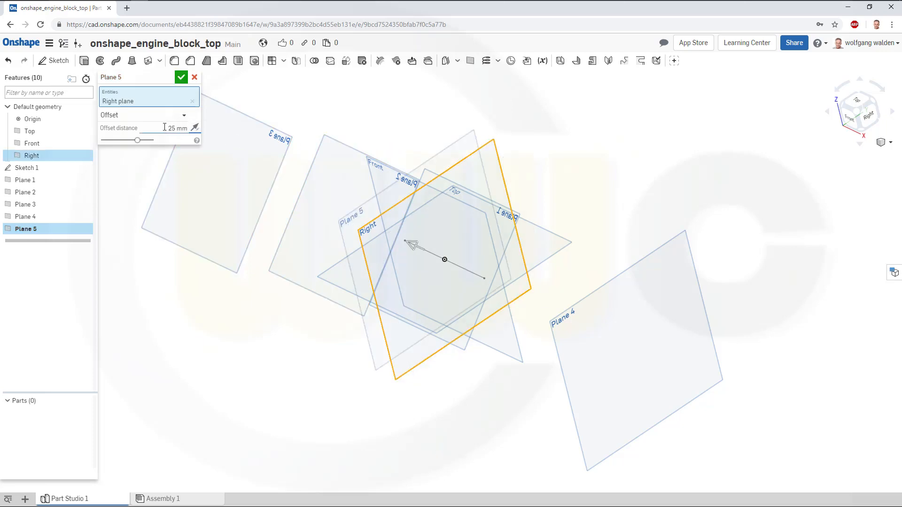
drag(165, 127, 194, 127)
text(266.7)
key(Return)
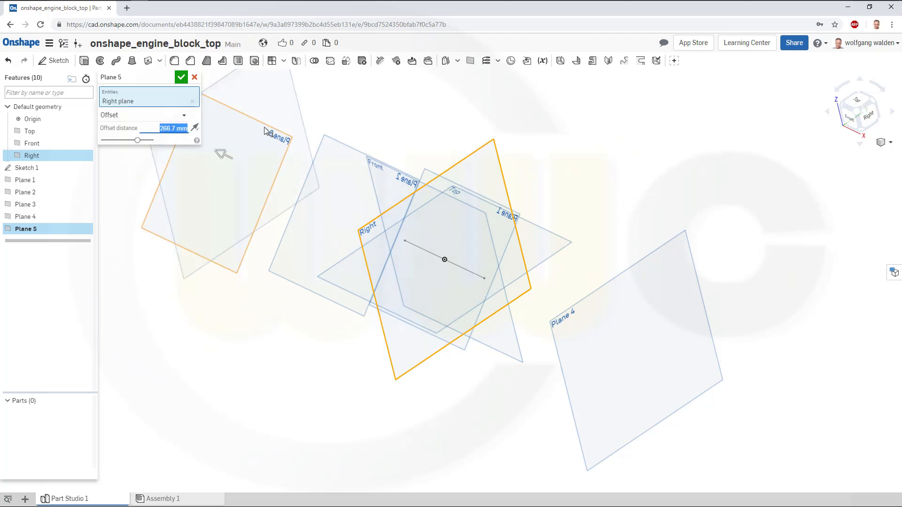
click(182, 77)
Sketch a circle of 152.4 mm diameter centred on the origin on Plane 2 and finish the sketch.
right_drag(322, 284, 377, 256)
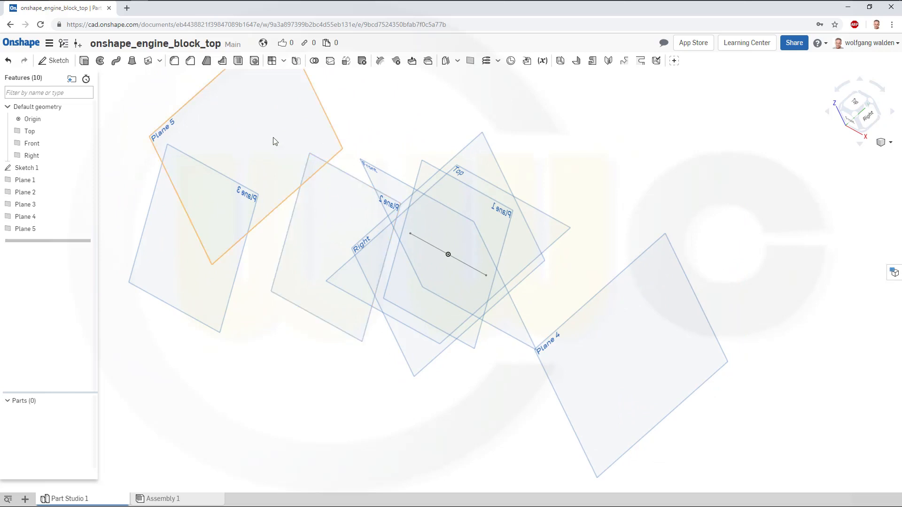
click(54, 60)
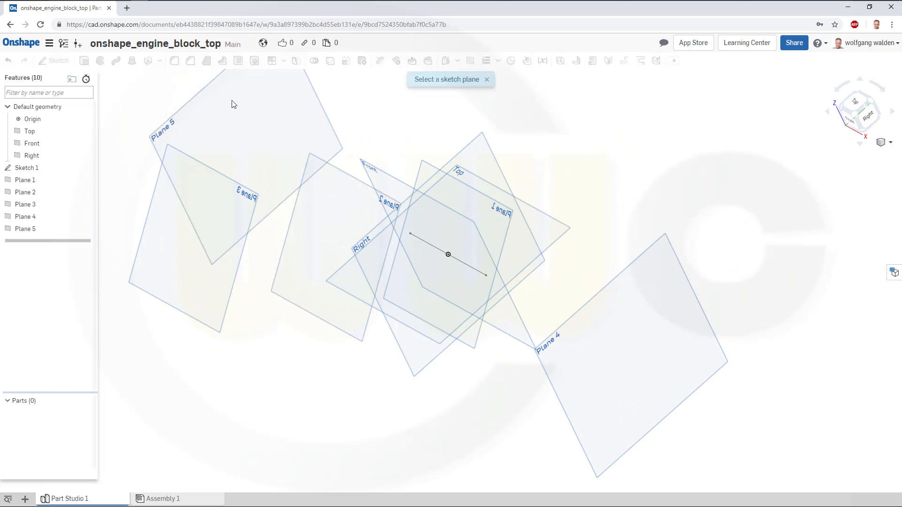
click(356, 180)
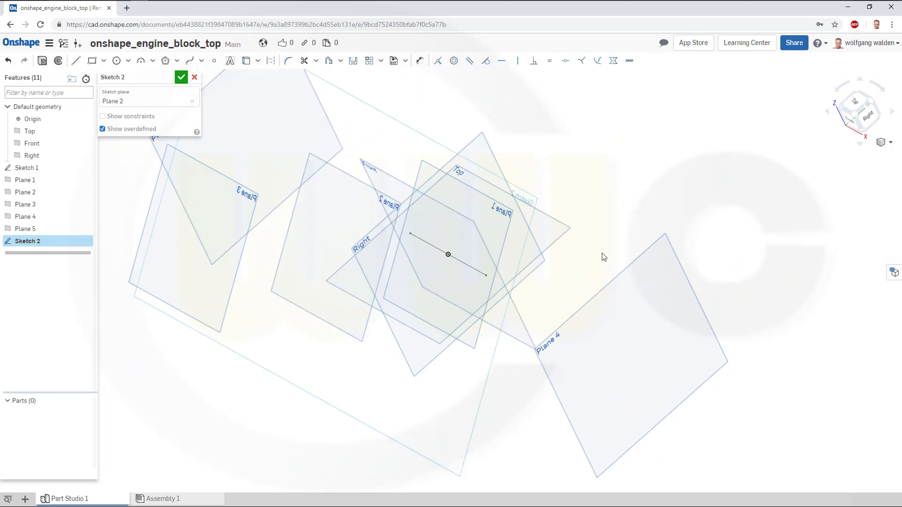
right_drag(615, 243, 650, 249)
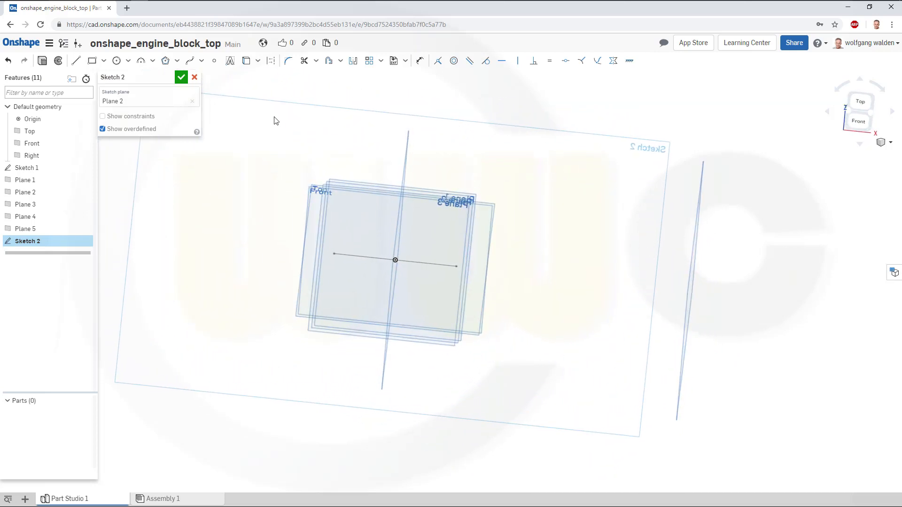
click(118, 63)
click(395, 259)
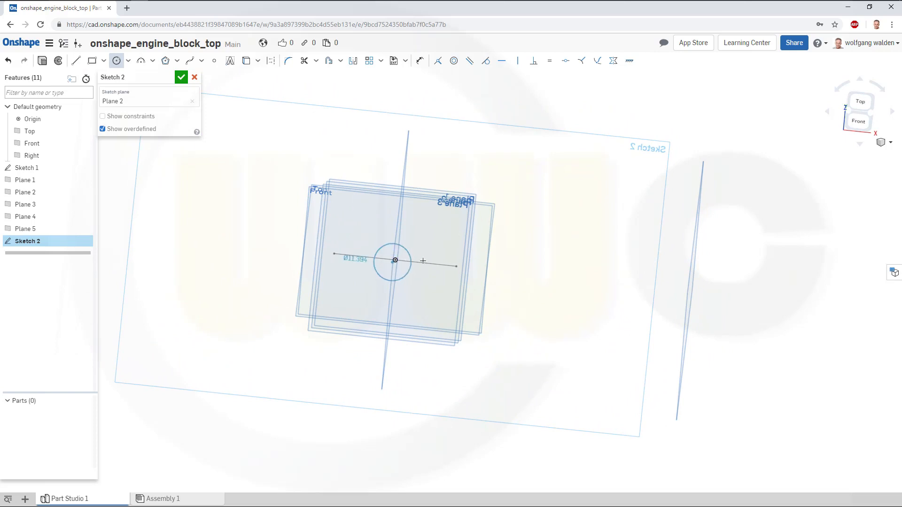
click(505, 261)
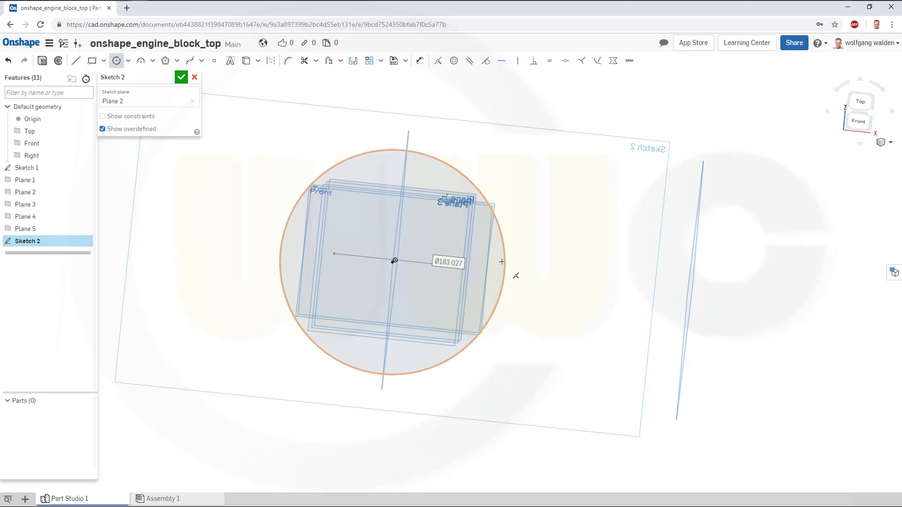
text(152.4)
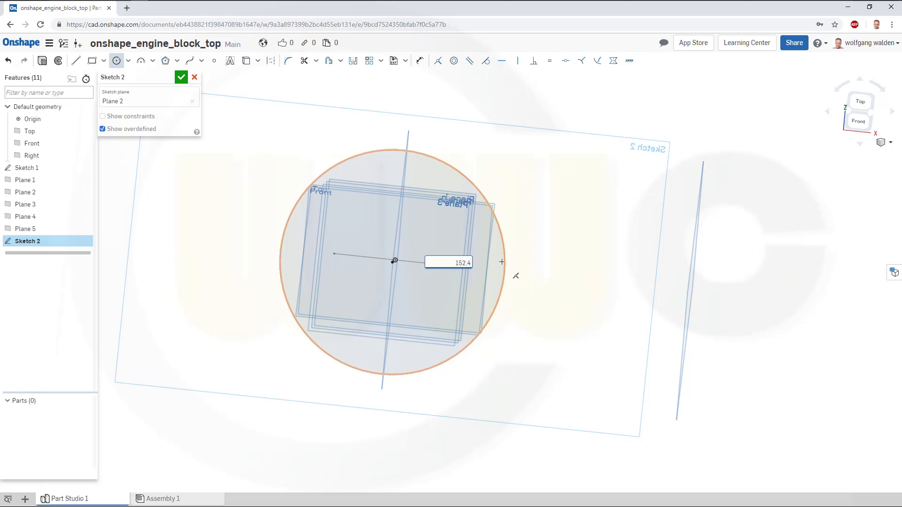
key(Return)
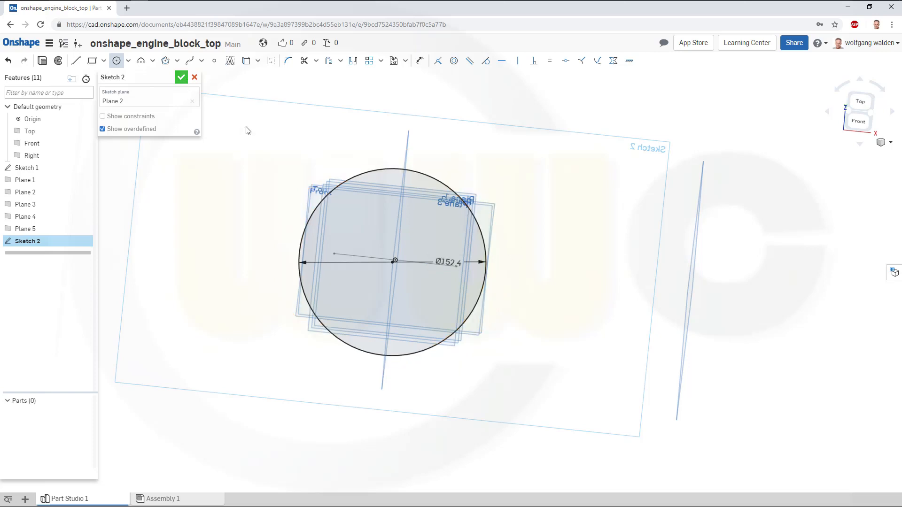
click(181, 77)
Extrude the circle as a new solid up to Plane 3.
right_drag(478, 262, 421, 262)
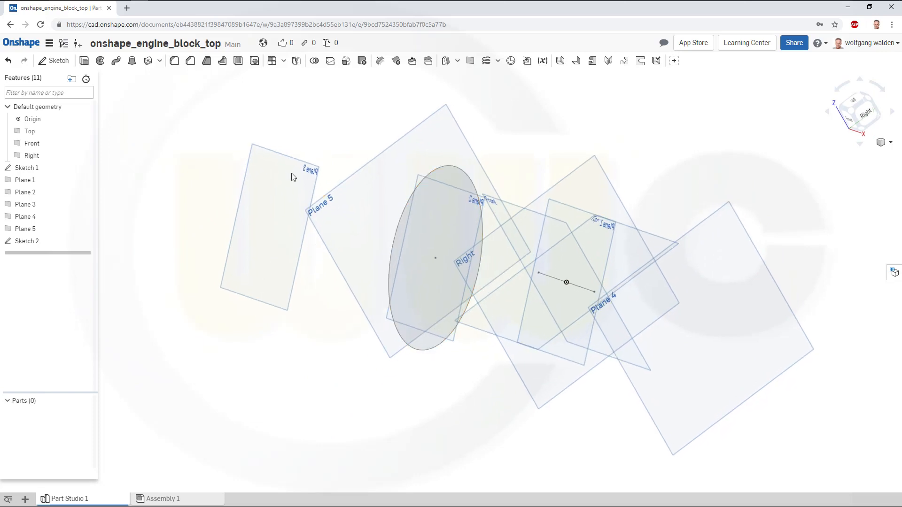
click(85, 60)
click(439, 174)
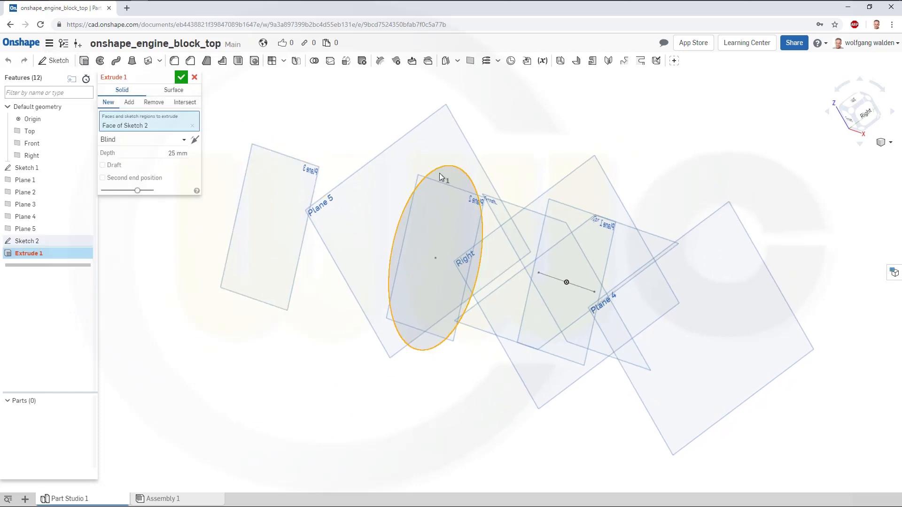
click(185, 141)
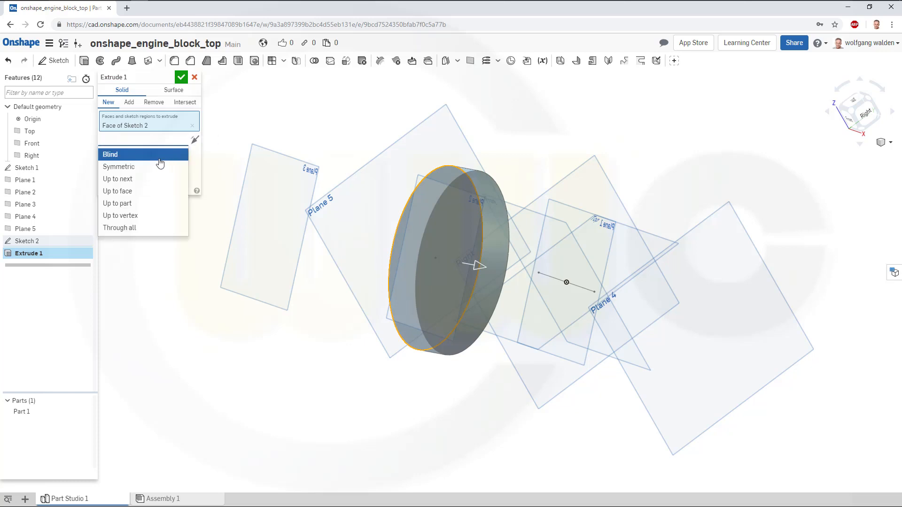
click(135, 193)
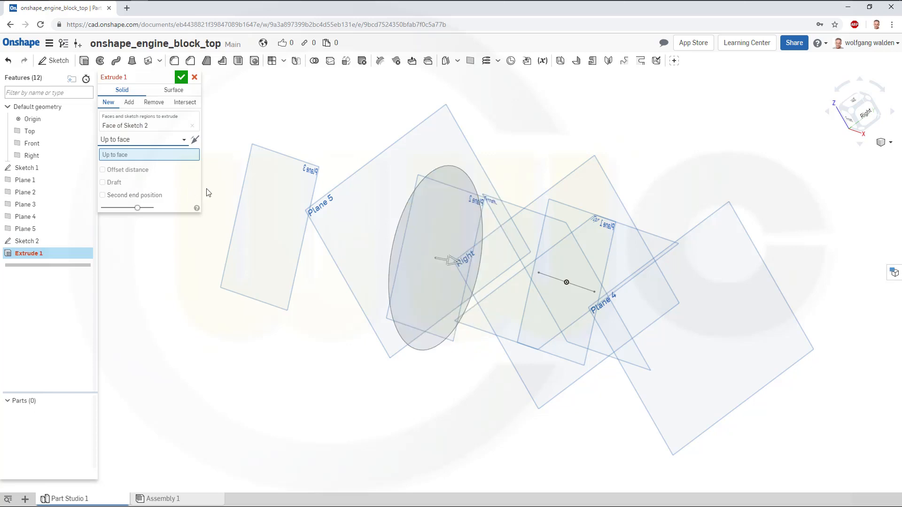
click(294, 163)
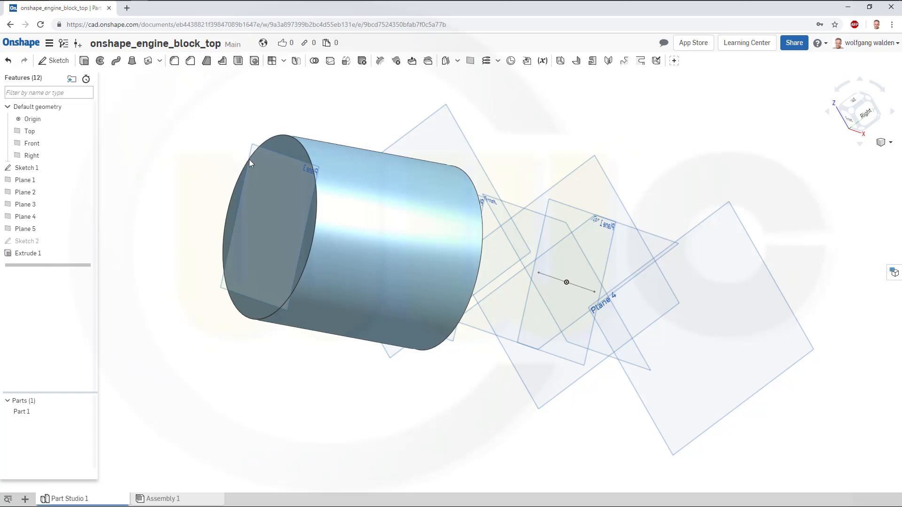
Linear-pattern the cylinder part along the Sketch 1 edge, centred, with a spacing of 140 mm.
right_drag(249, 161, 249, 184)
scroll(157, 142, up, 3)
scroll(186, 161, down, 4)
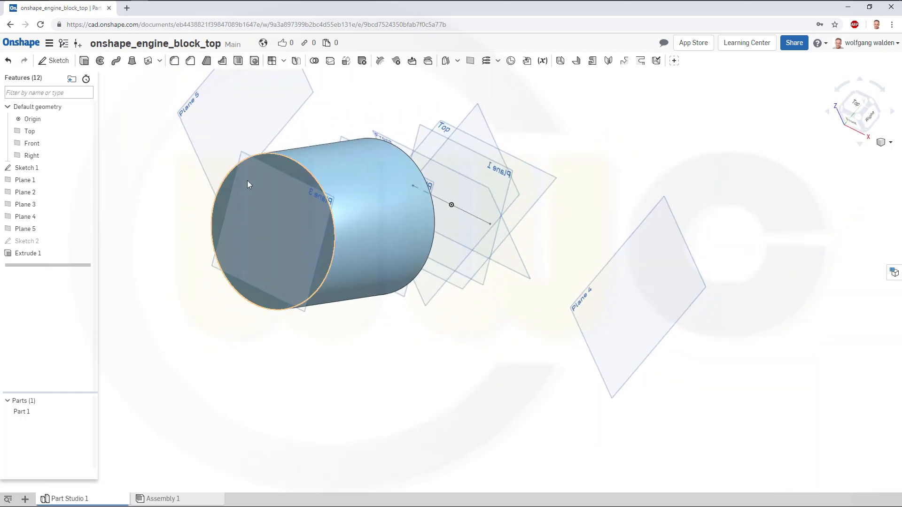
click(284, 61)
click(297, 77)
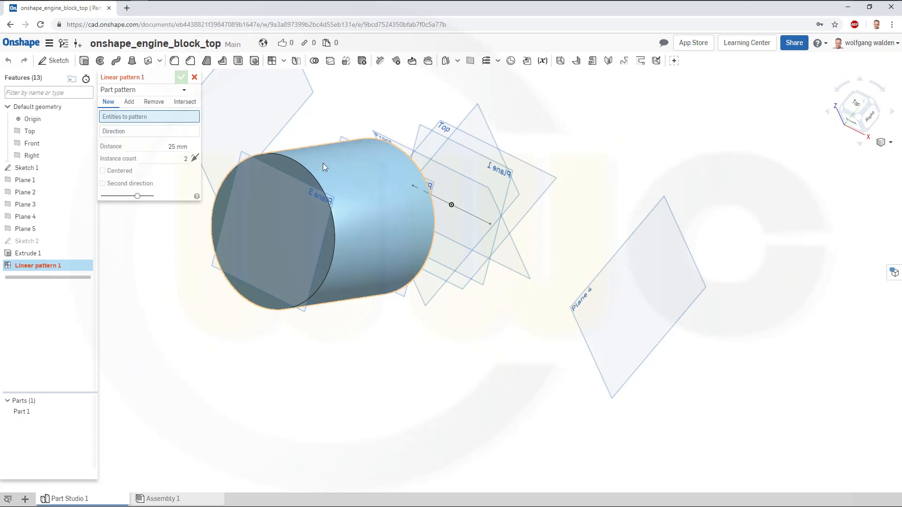
click(339, 193)
click(150, 140)
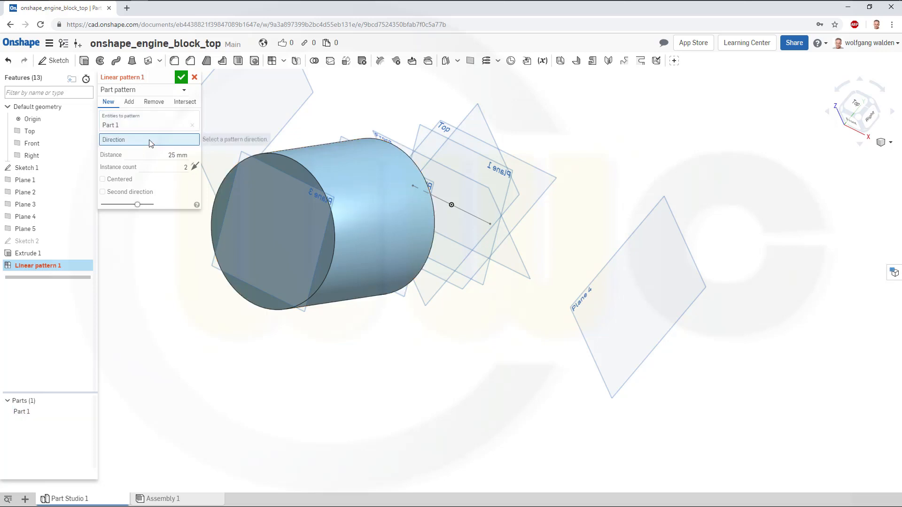
click(468, 214)
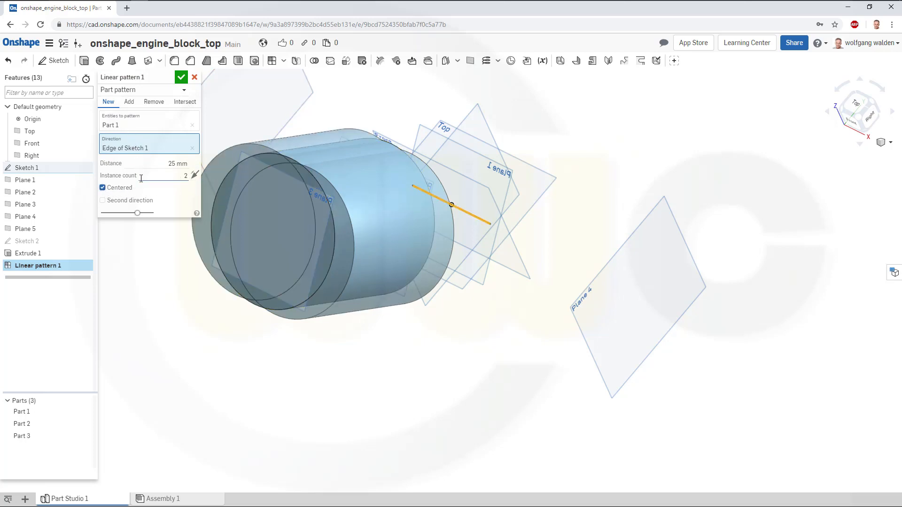
click(164, 163)
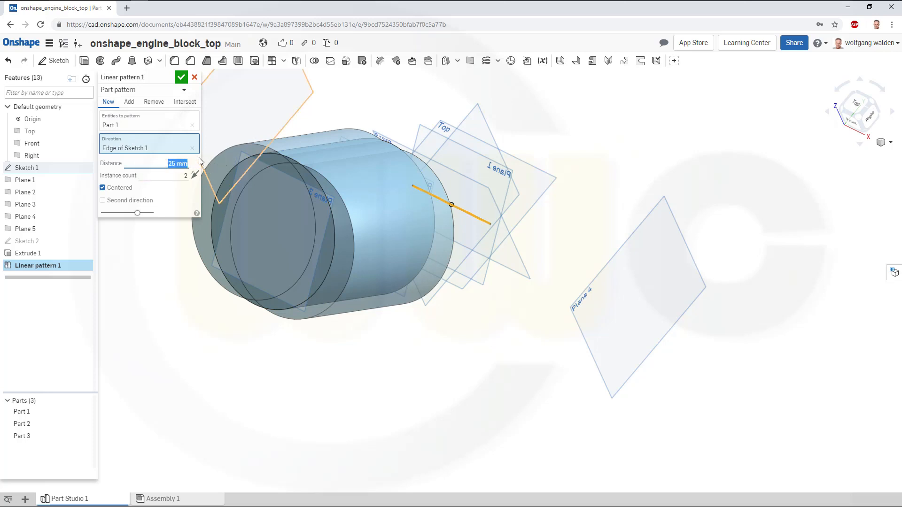
key(BackSpace)
text(140)
key(Return)
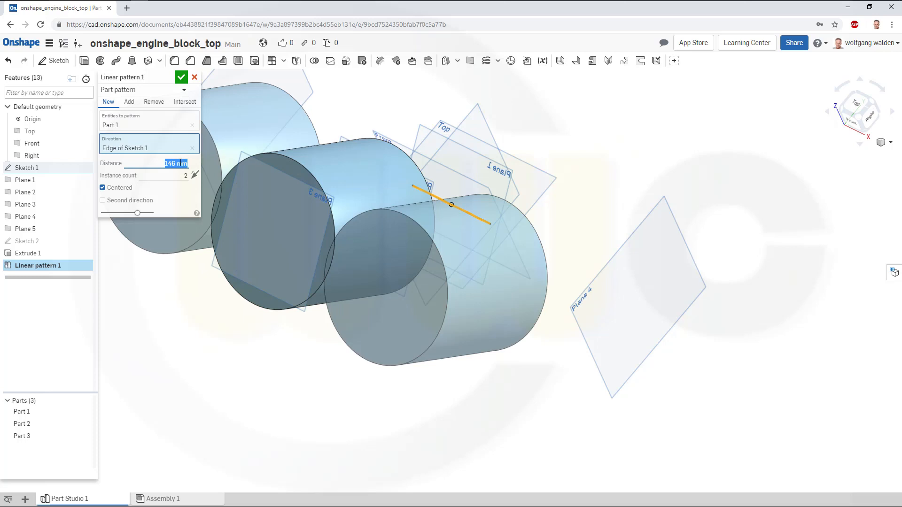
click(180, 77)
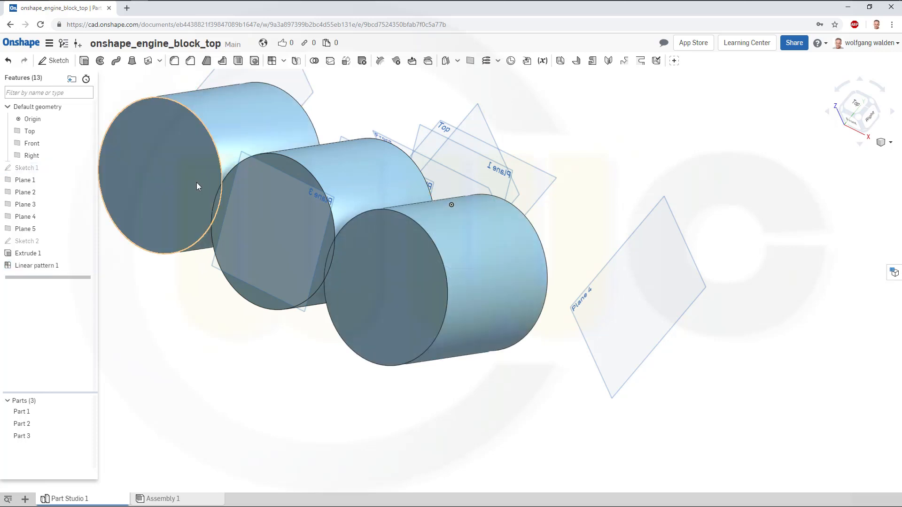
Start a sketch on Plane 2 and draw a rectangle about 469 by 200 mm enclosing the three cylinders.
right_drag(140, 238, 294, 290)
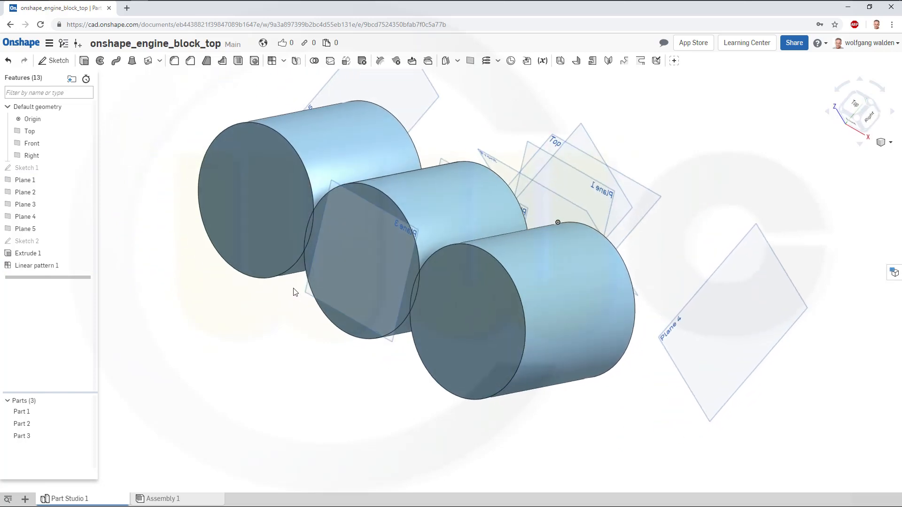
click(54, 60)
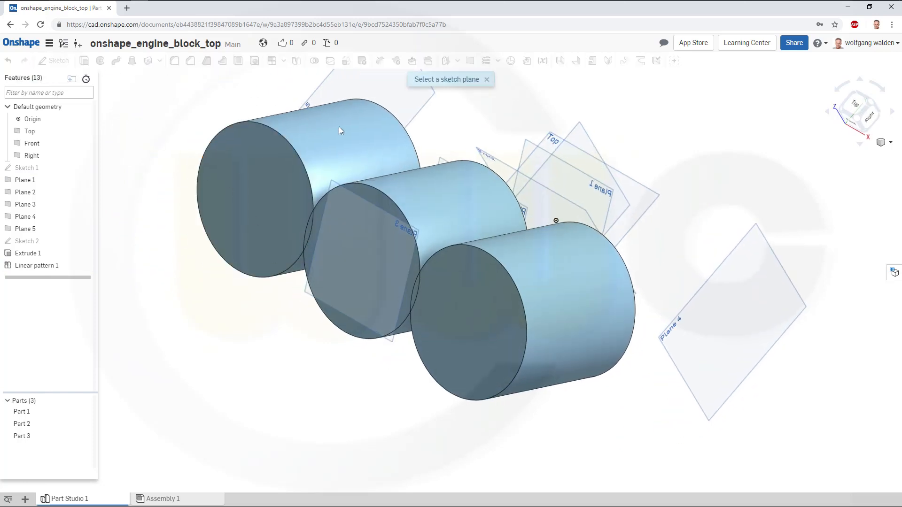
click(444, 162)
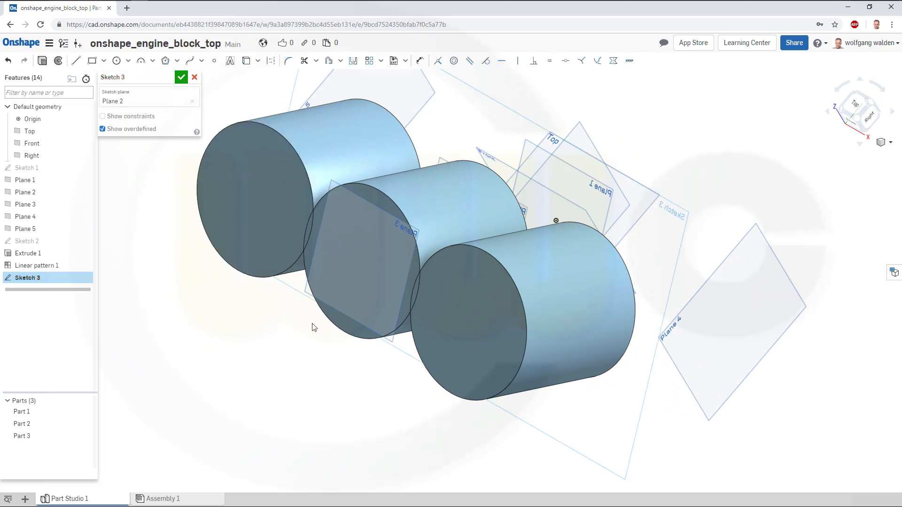
middle_drag(318, 321, 339, 330)
right_drag(406, 337, 460, 319)
mouse_move(362, 366)
right_down()
mouse_move(382, 371)
mouse_move(327, 364)
mouse_move(390, 368)
mouse_move(433, 340)
mouse_move(414, 326)
right_up()
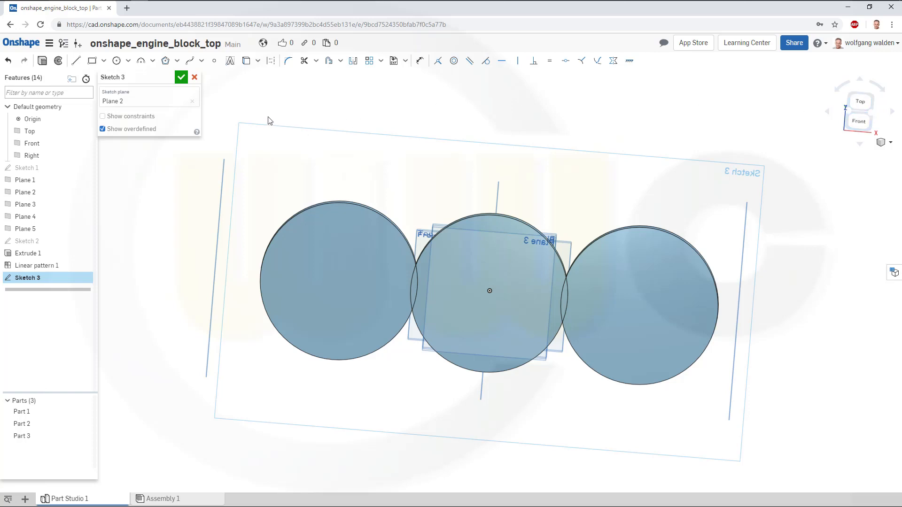
click(92, 61)
click(248, 165)
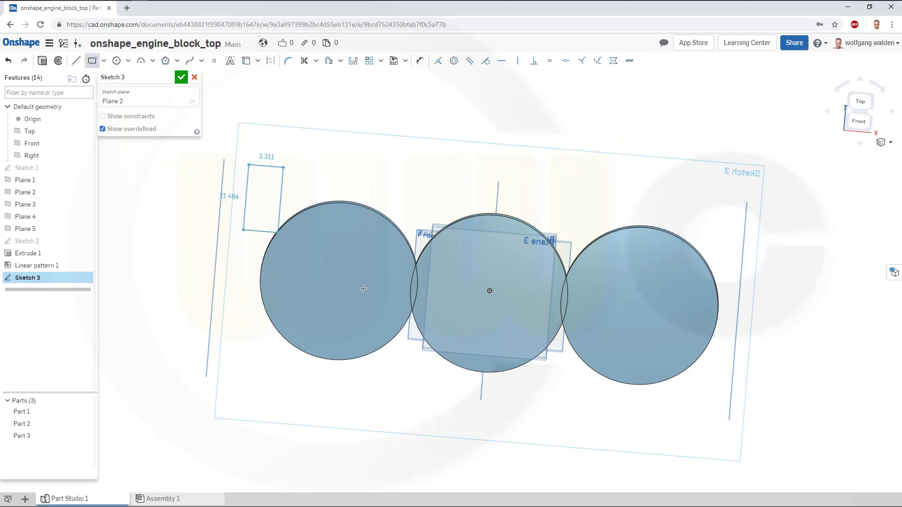
click(715, 410)
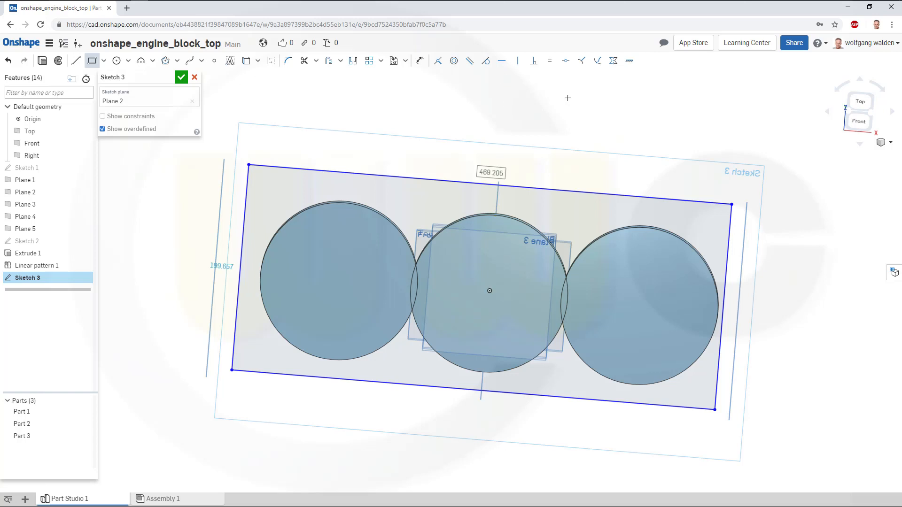
Make the rectangle's left and right edges coincident with the Plane 5 and Plane 4 lines.
click(437, 60)
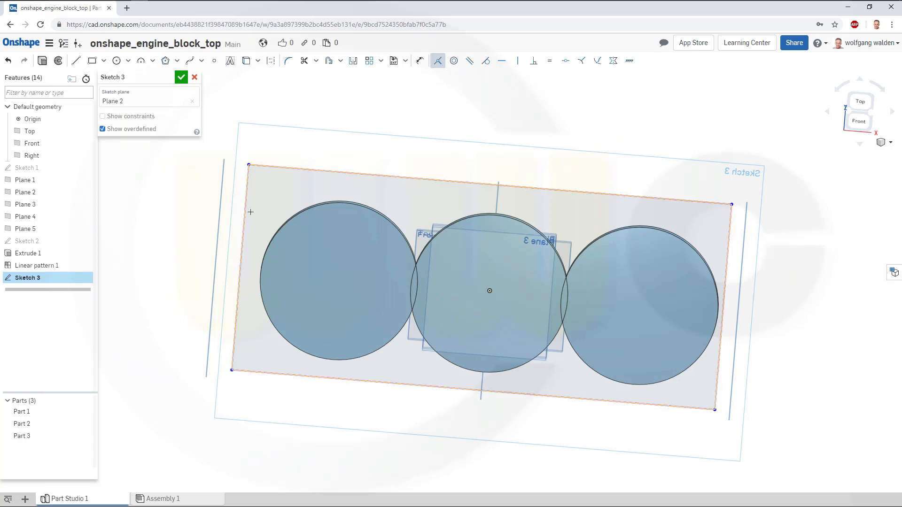
click(219, 229)
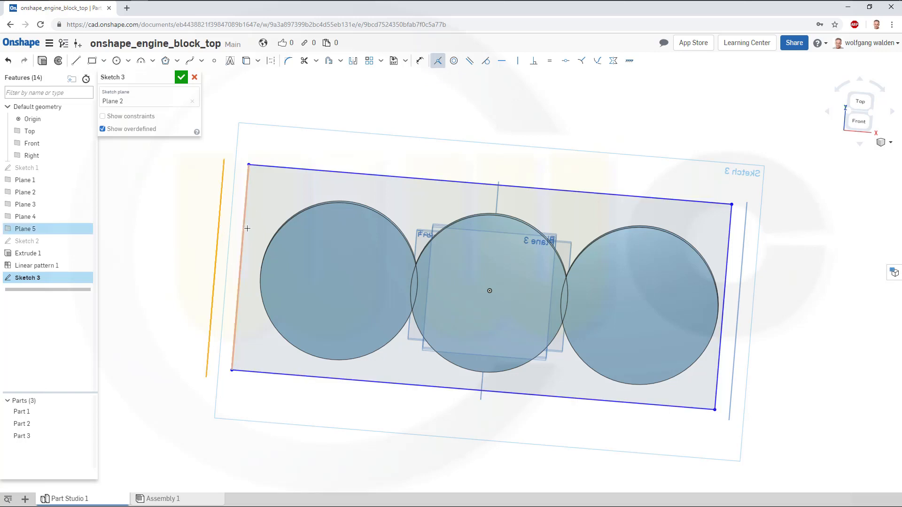
click(244, 230)
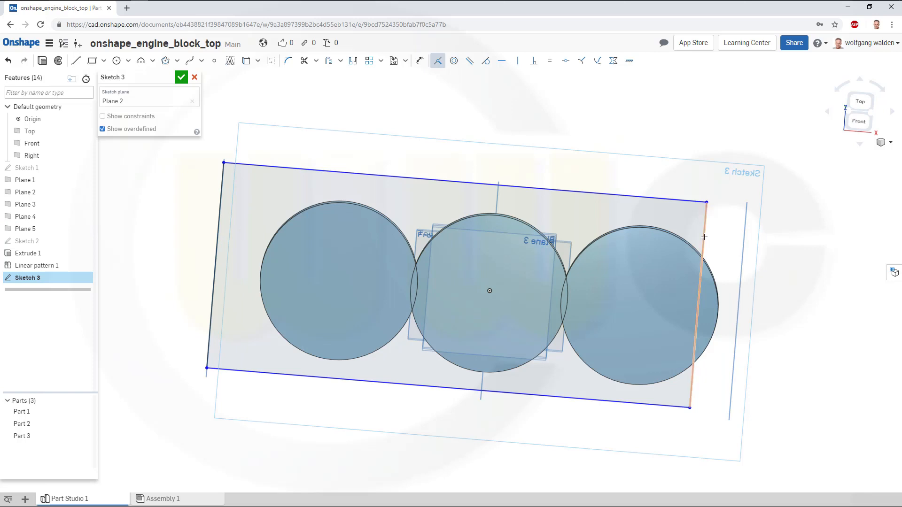
click(704, 238)
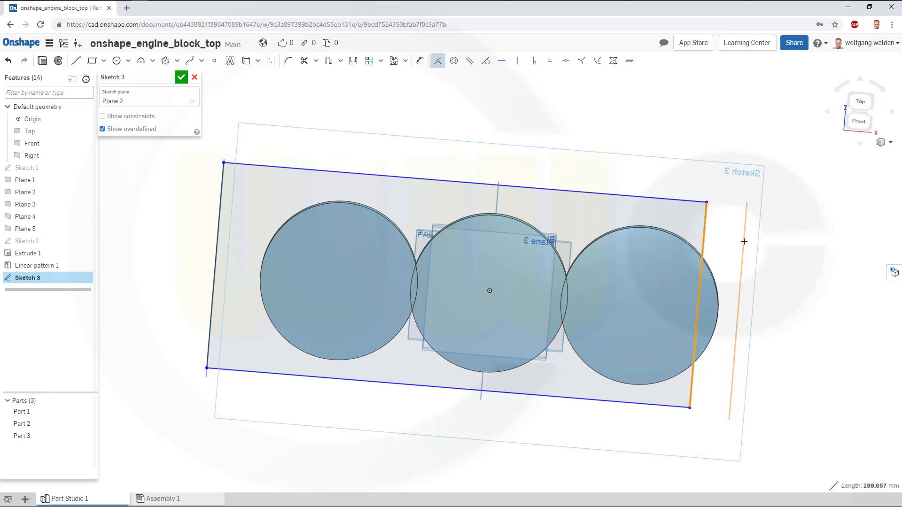
click(744, 242)
key(i)
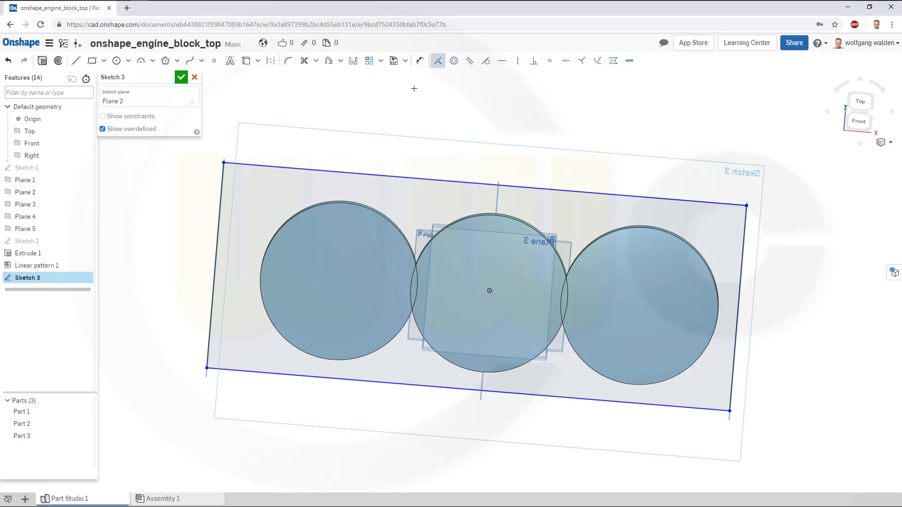
Dimension the rectangle's height between its top and bottom edges as 165.1 mm.
click(420, 61)
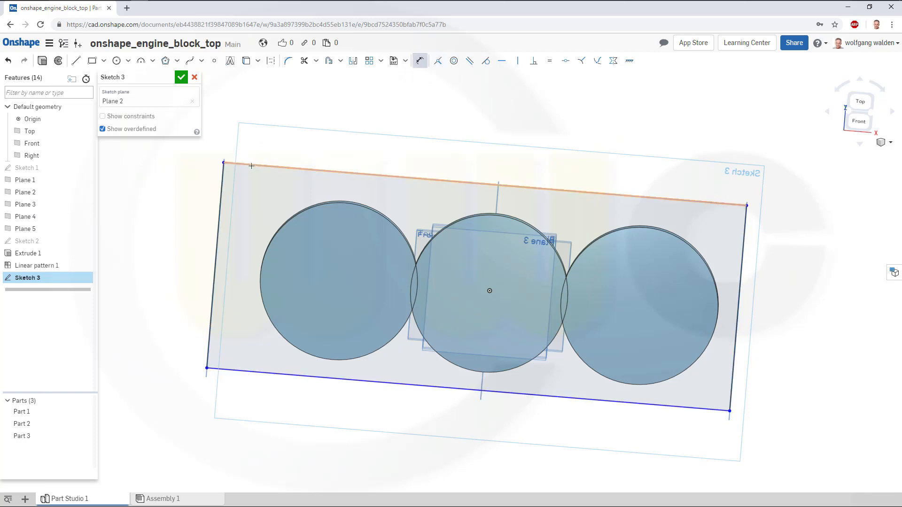
click(251, 166)
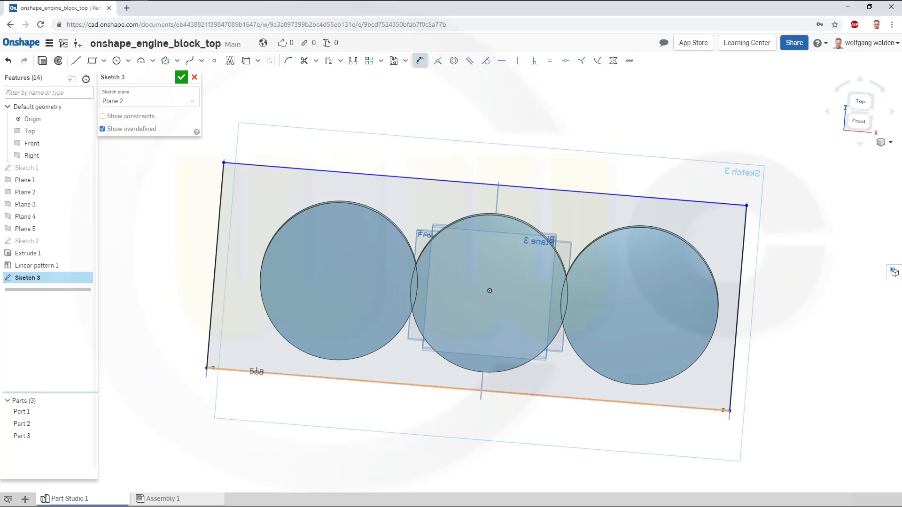
click(256, 371)
click(272, 166)
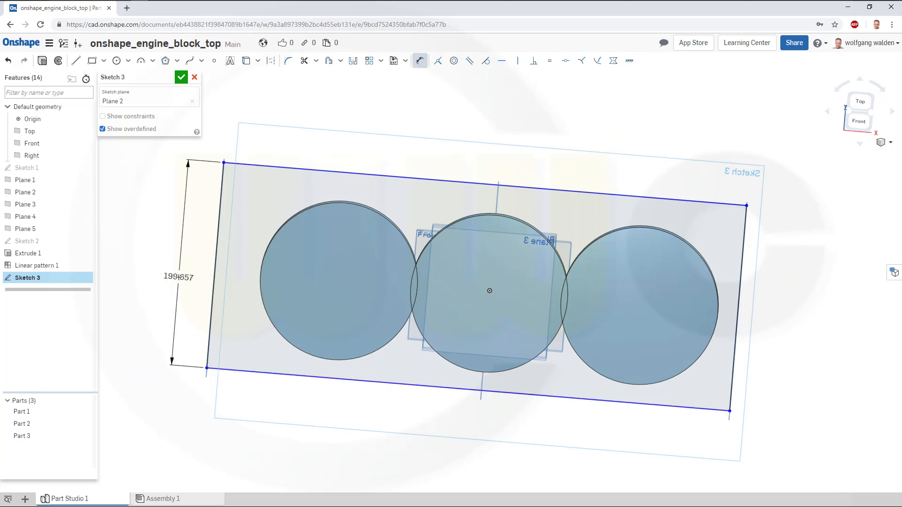
click(179, 277)
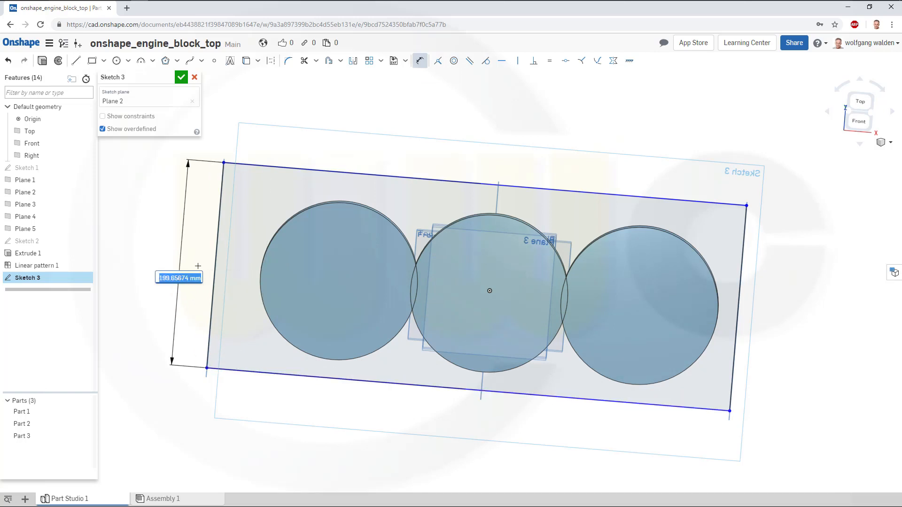
text(165.1)
key(Return)
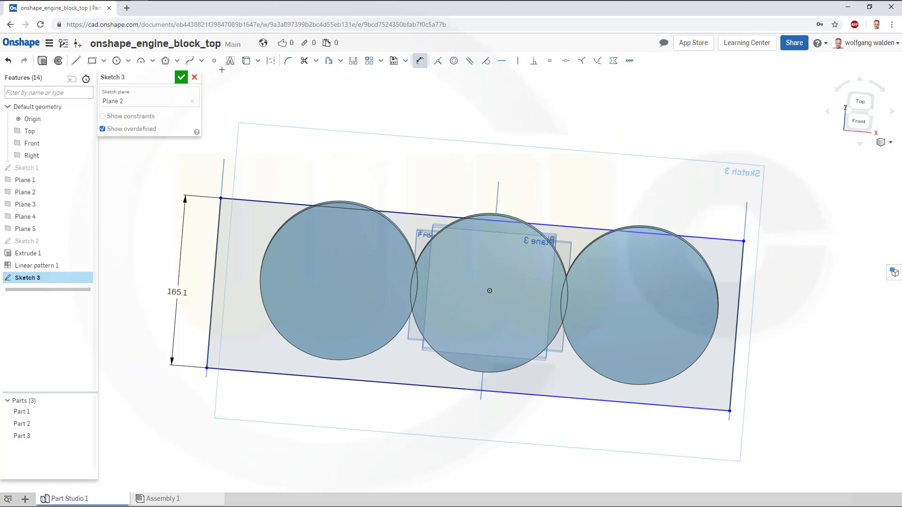
Place a point and constrain it to the midpoint of the rectangle's left edge.
click(214, 60)
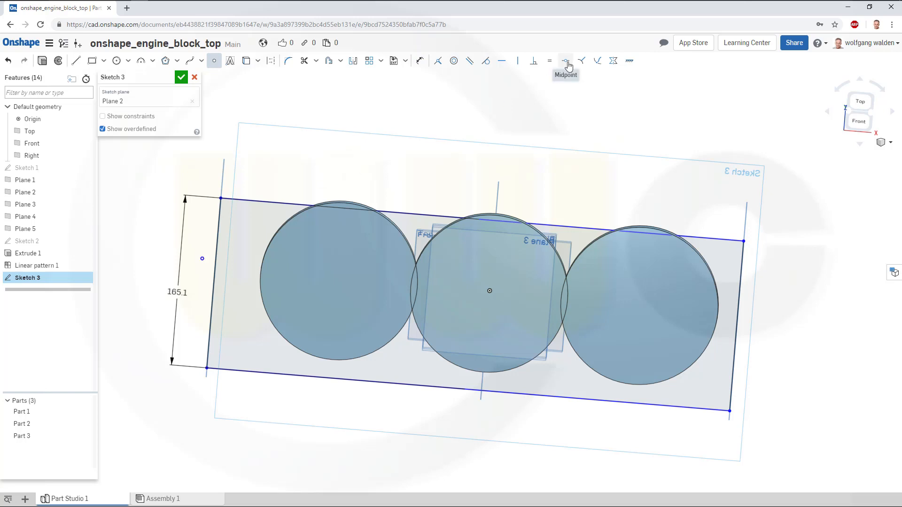
click(566, 62)
click(202, 258)
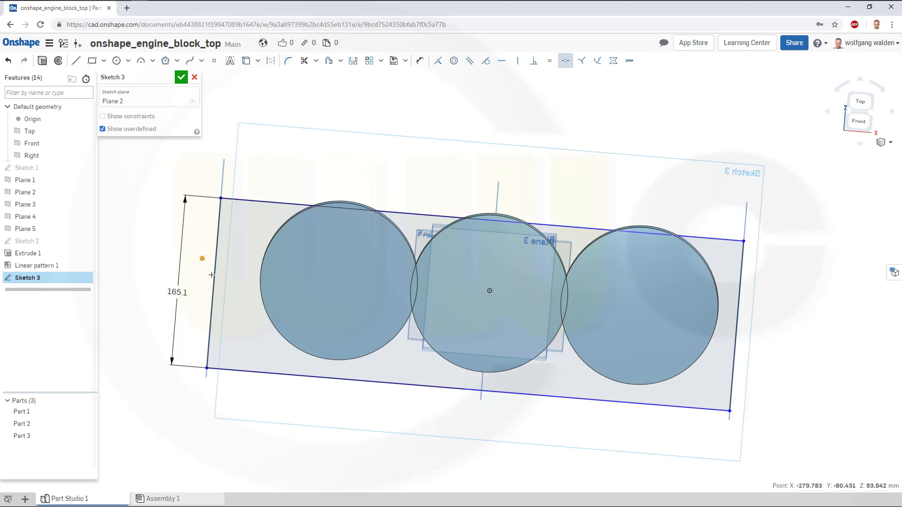
click(214, 276)
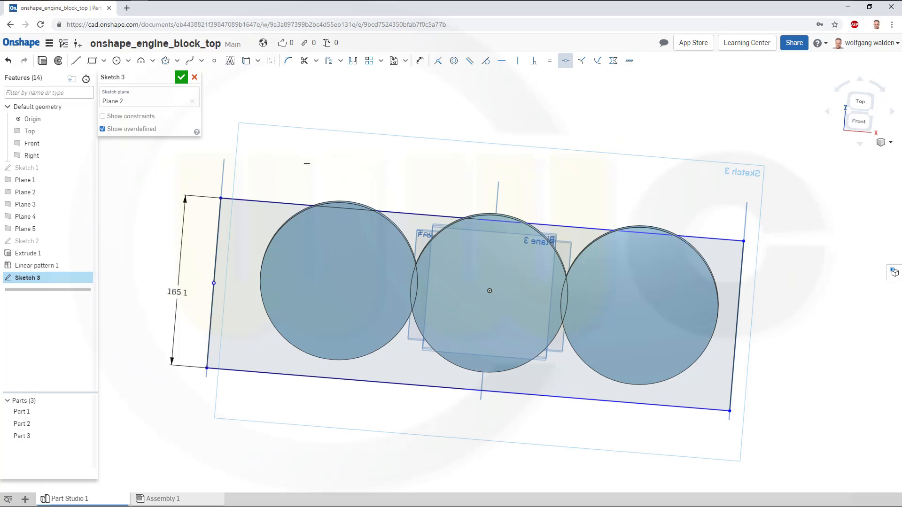
Constrain the midpoint horizontal with the origin and finish the sketch.
click(502, 60)
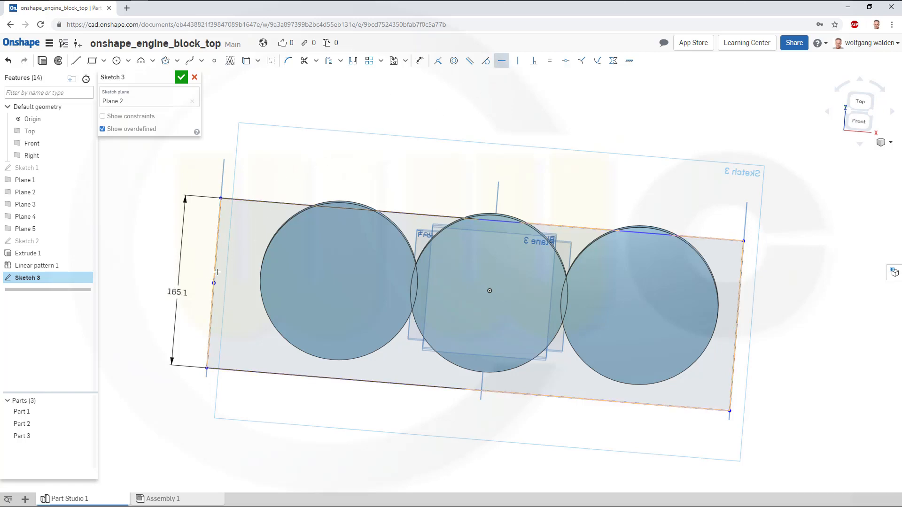
click(214, 283)
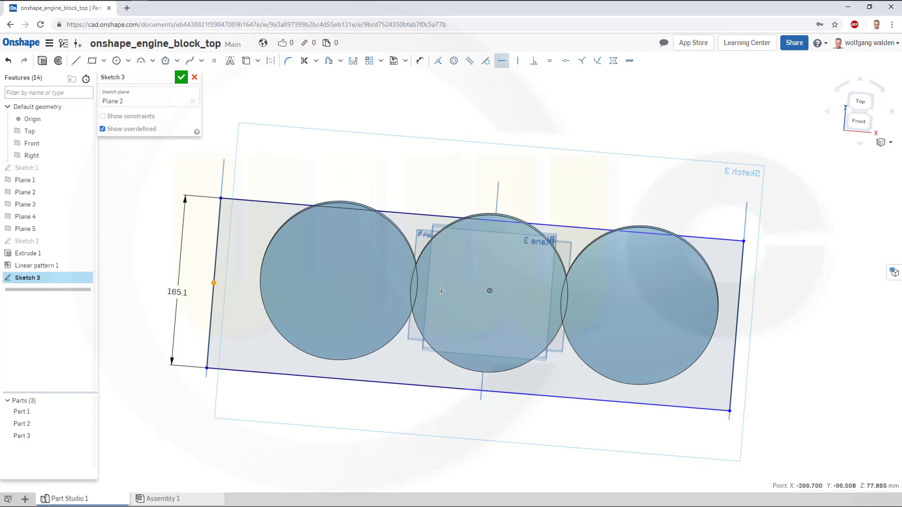
click(491, 291)
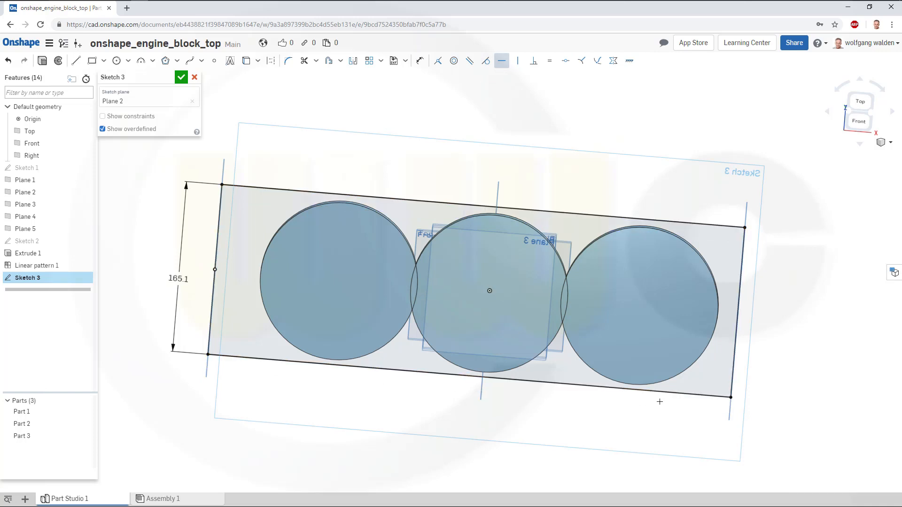
click(181, 77)
Extrude Sketch 3 as a new surface up to the face of Plane 3.
right_drag(503, 224, 452, 215)
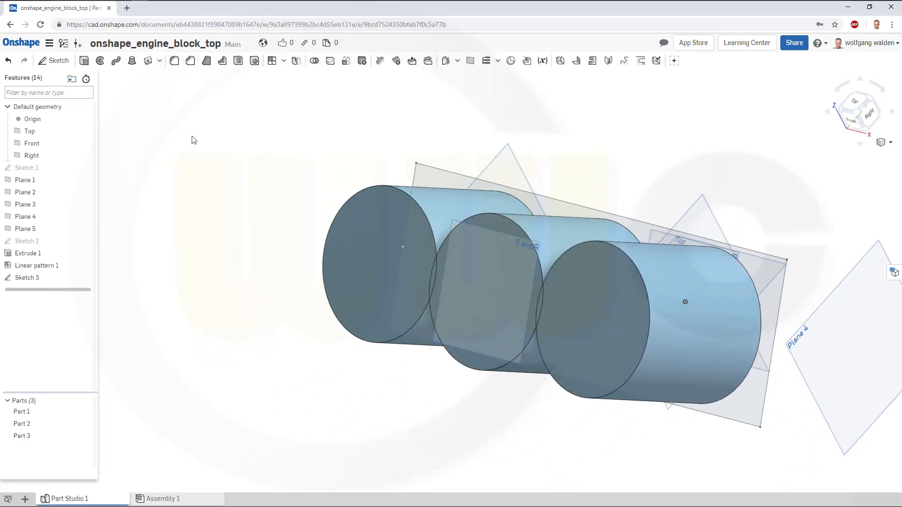
click(86, 62)
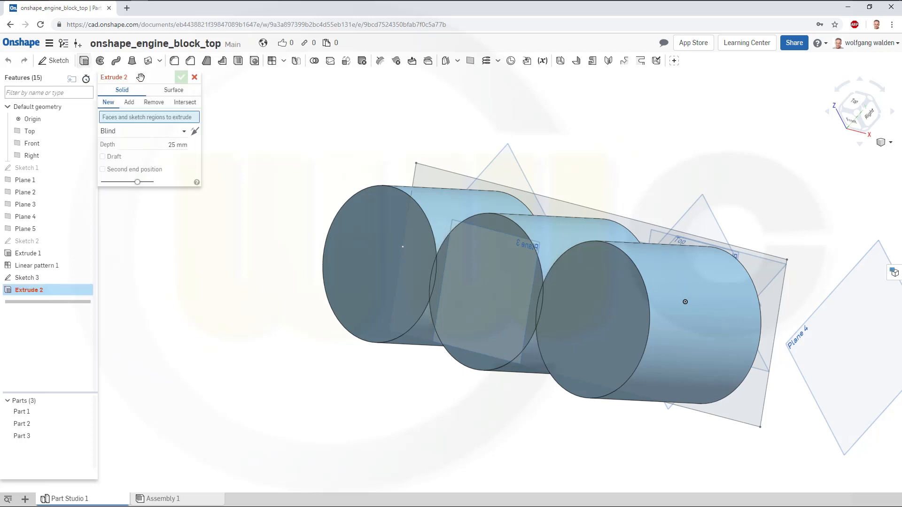
click(173, 90)
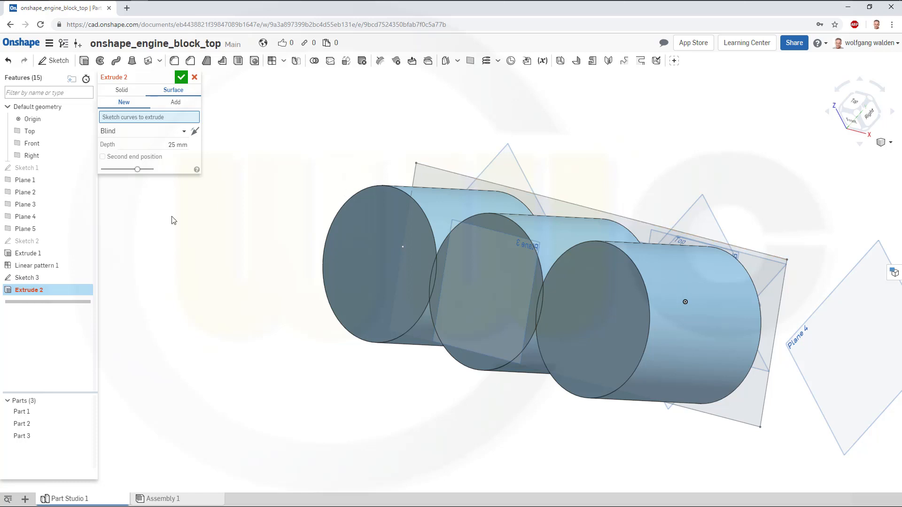
click(37, 278)
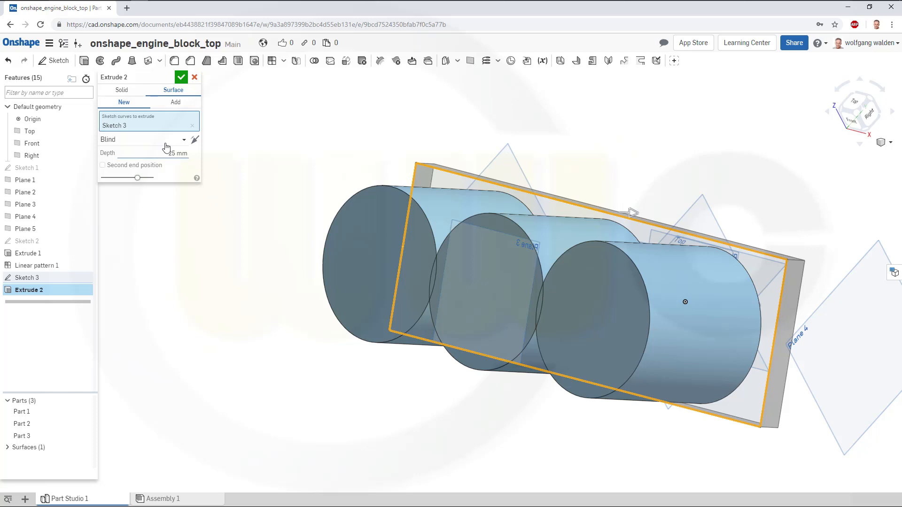
click(183, 141)
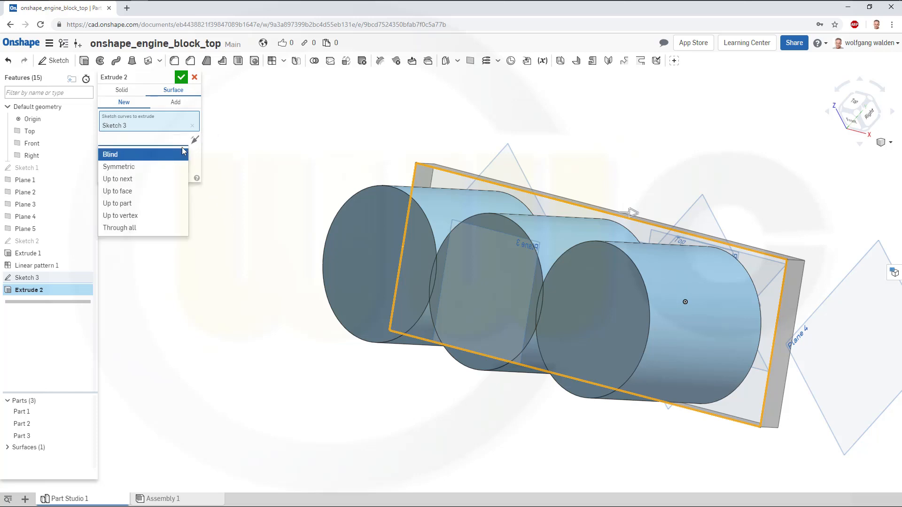
click(118, 192)
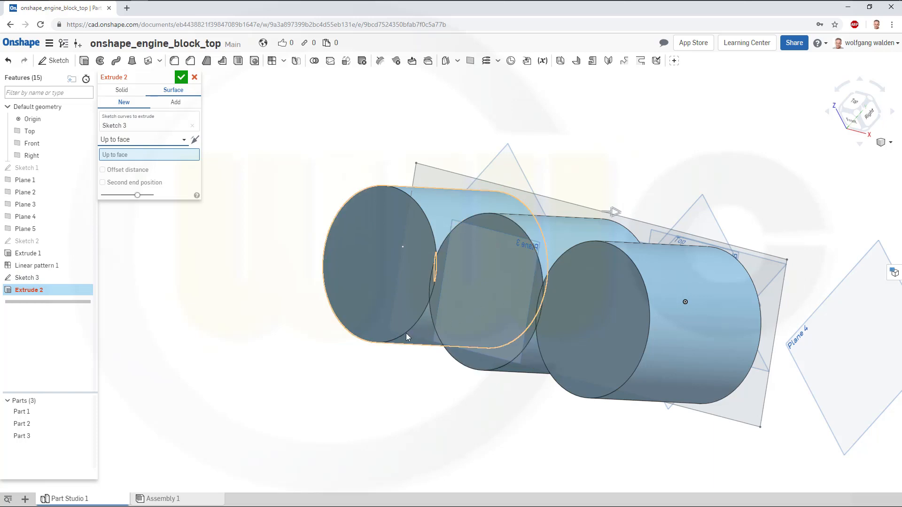
right_drag(406, 334, 464, 299)
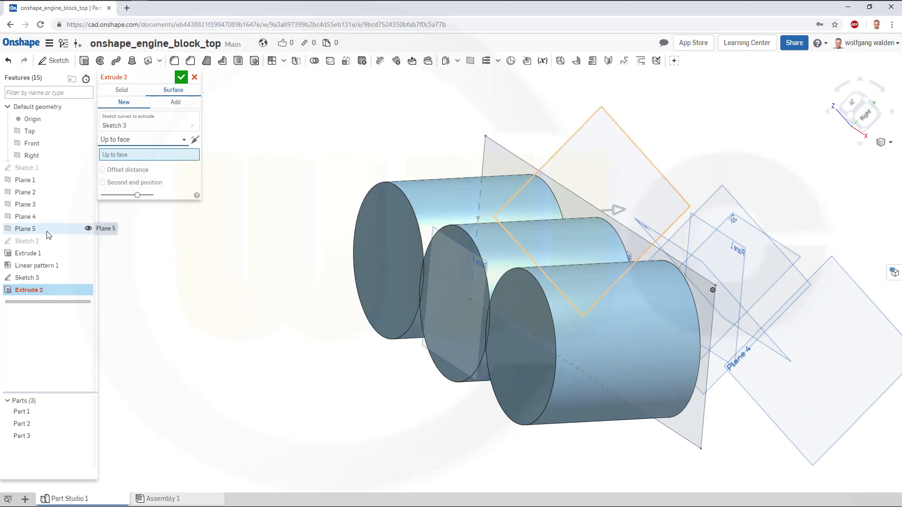
click(34, 205)
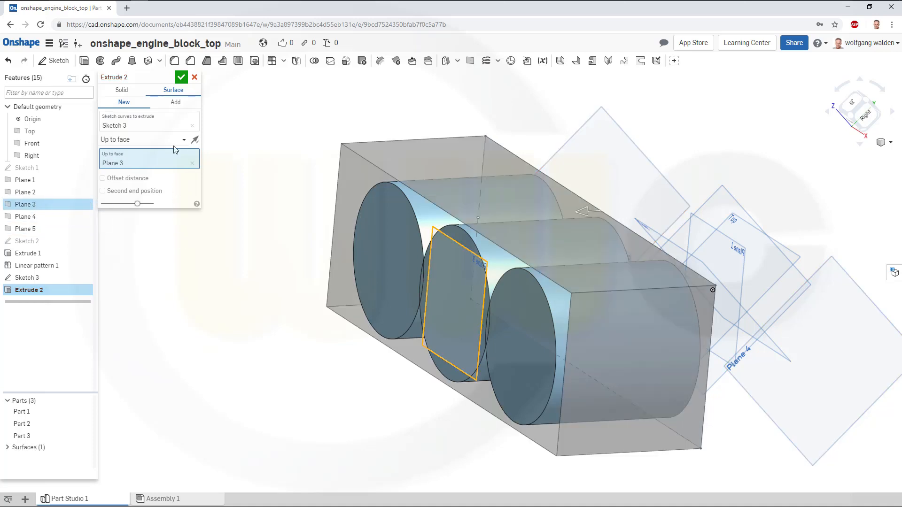
key(Return)
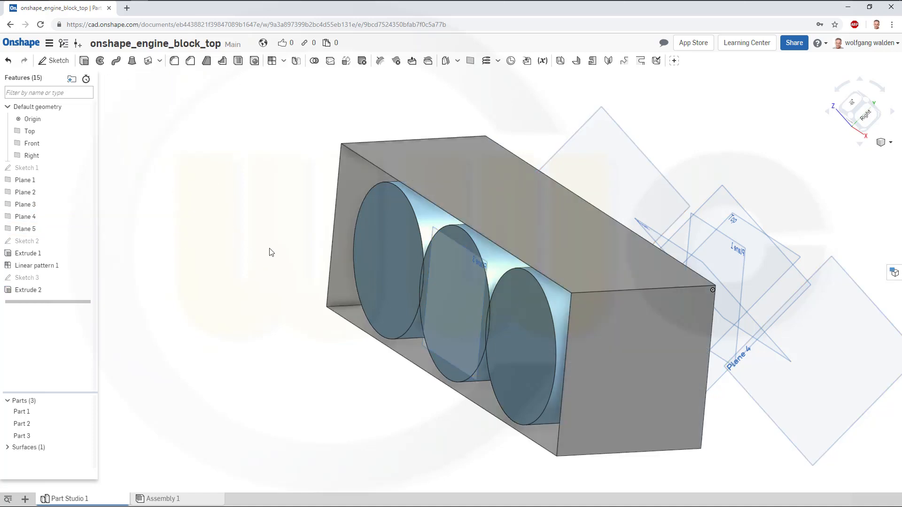
Thicken the four side faces of the extruded surface inward by 12.7 mm as a new part.
right_drag(269, 249, 295, 246)
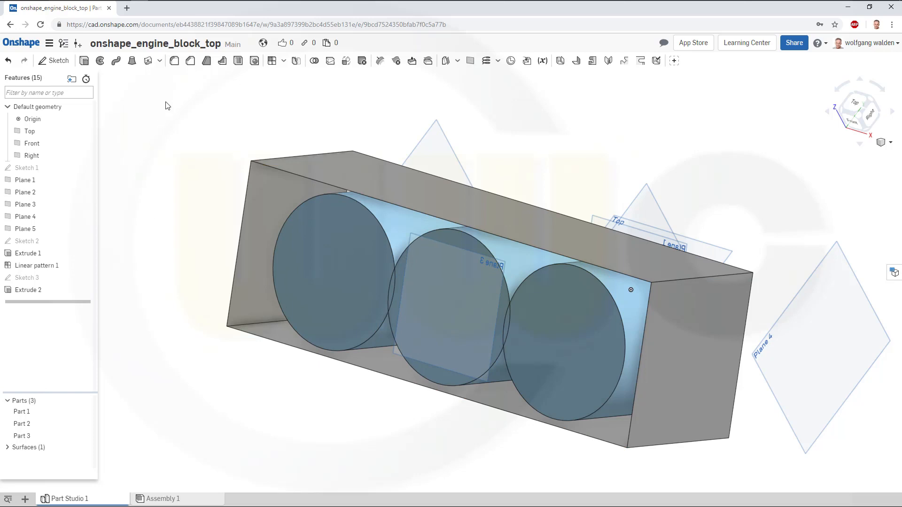
click(160, 60)
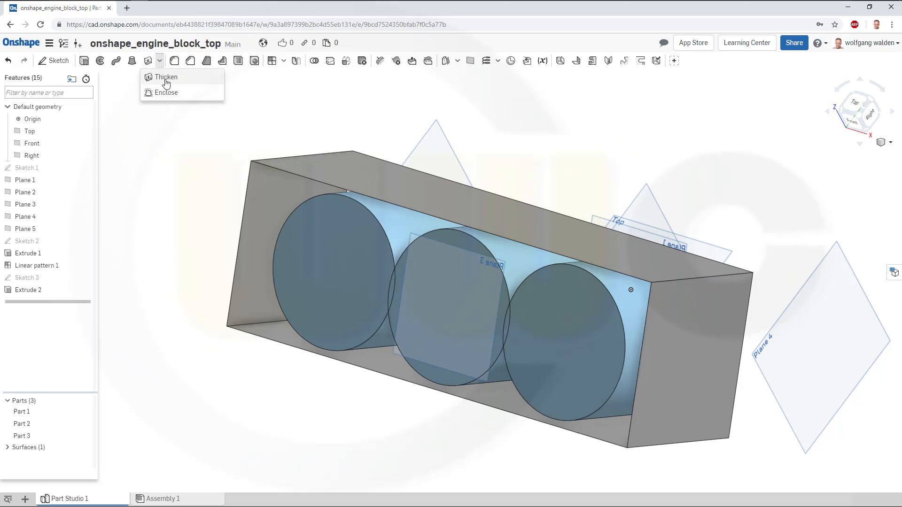
click(166, 80)
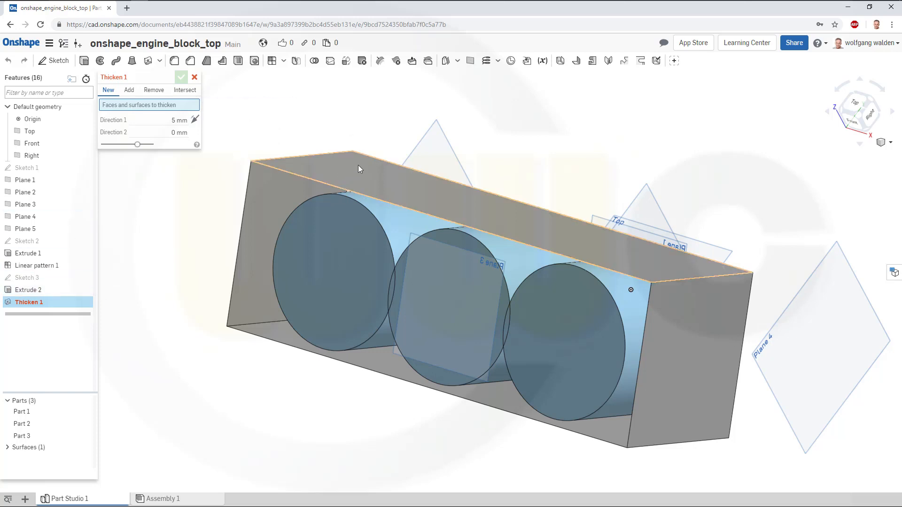
click(495, 209)
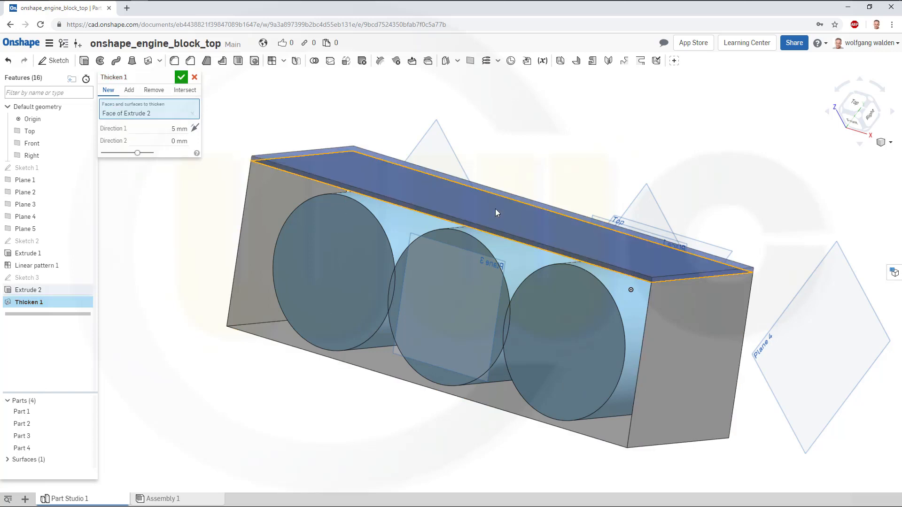
click(688, 347)
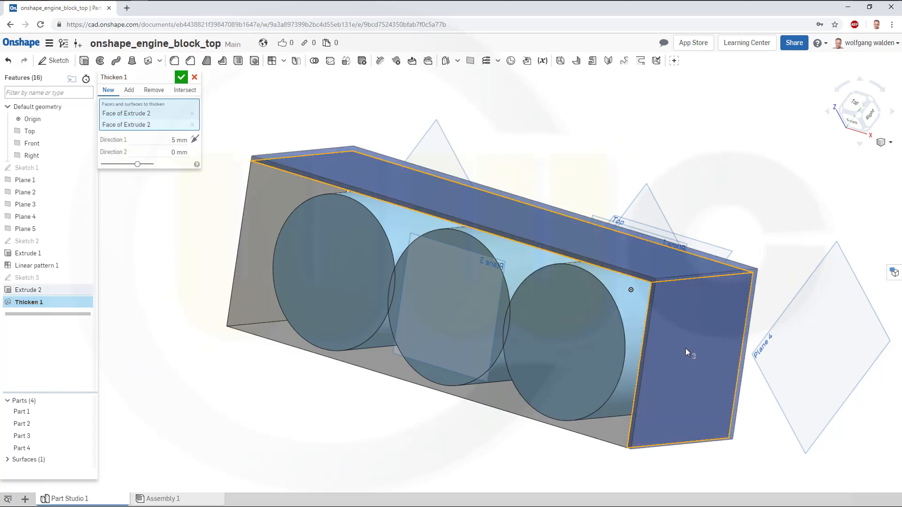
click(605, 434)
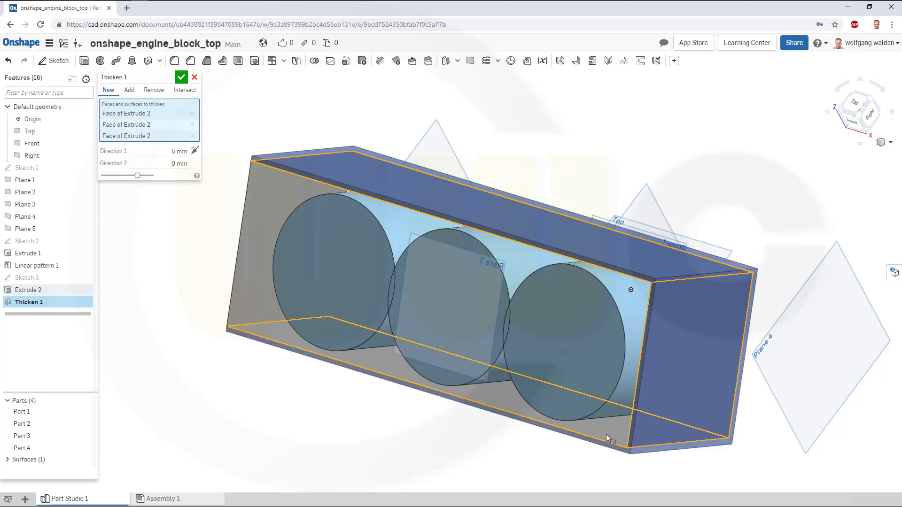
click(247, 248)
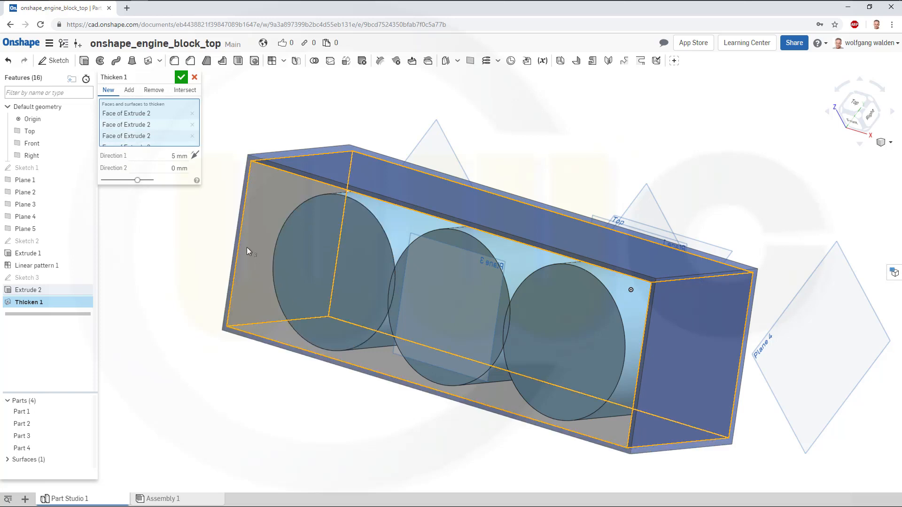
click(196, 156)
drag(156, 156, 194, 155)
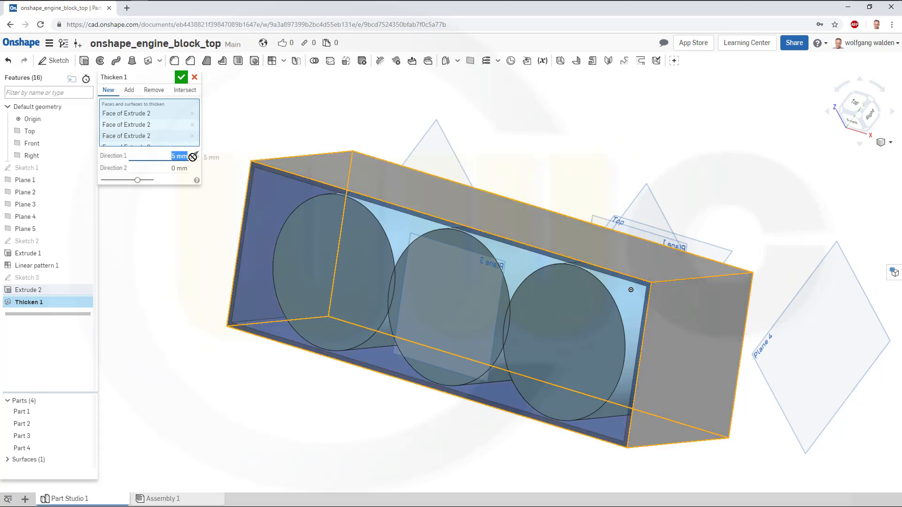
text(12.7)
key(Return)
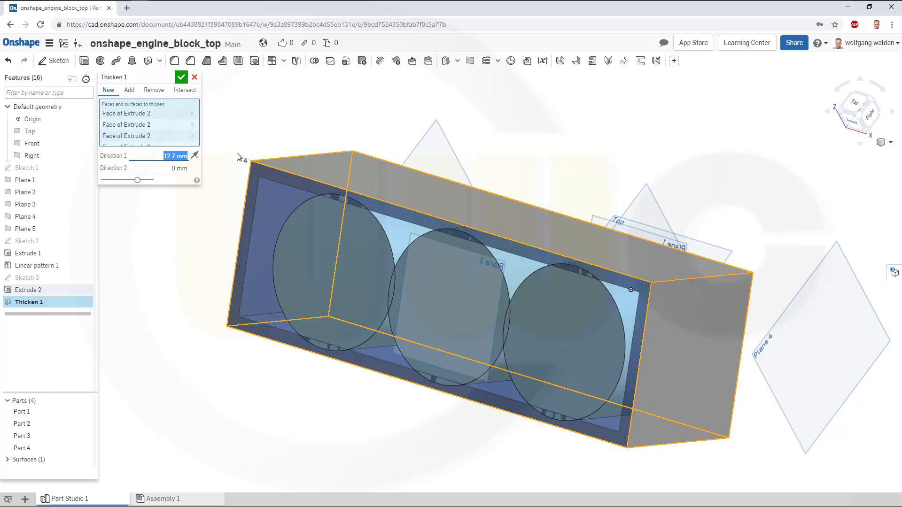
click(181, 77)
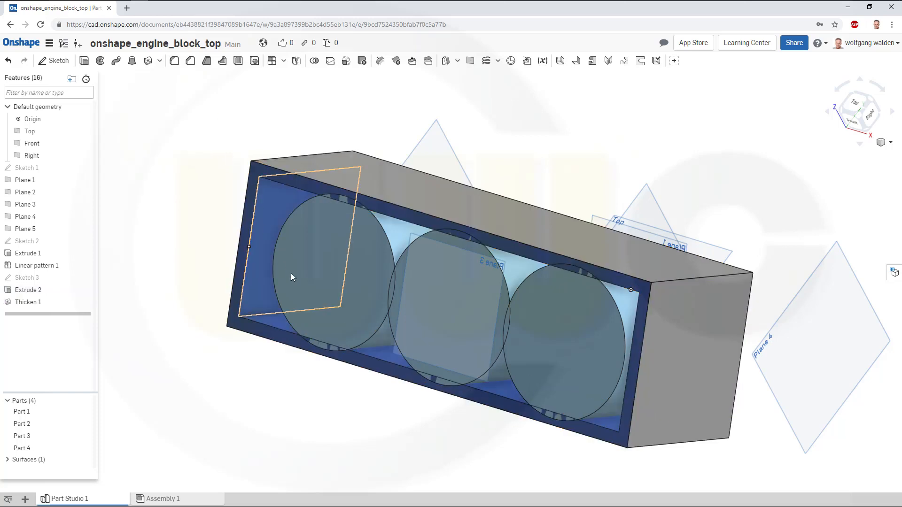
Hide Surface 1 in the parts list.
middle_drag(350, 295, 366, 283)
mouse_move(410, 288)
right_down()
mouse_move(419, 274)
mouse_move(451, 275)
mouse_move(419, 278)
mouse_move(407, 290)
mouse_move(407, 280)
right_up()
scroll(558, 184, up, 1)
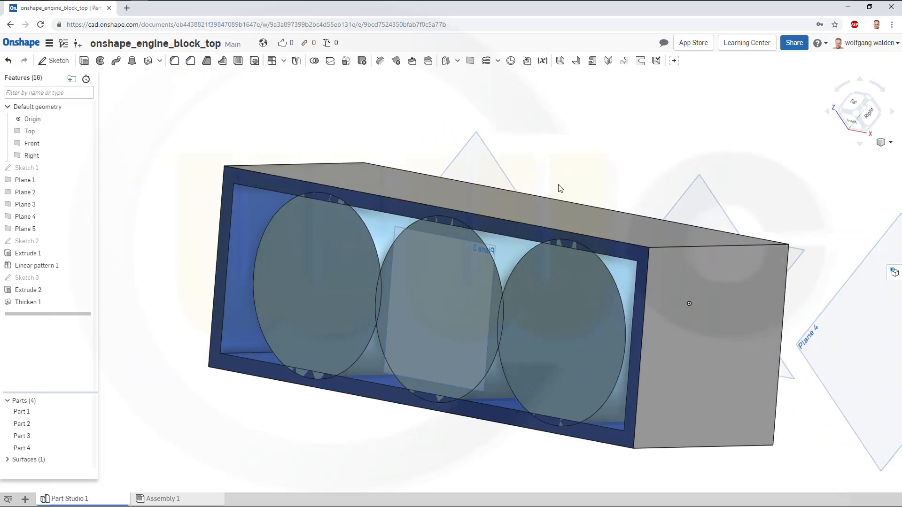
scroll(558, 188, down, 1)
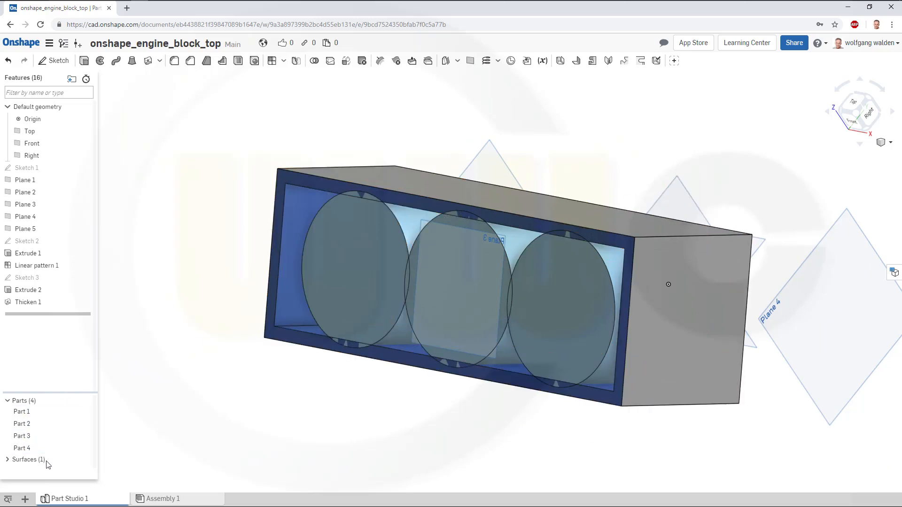
click(8, 460)
scroll(43, 462, down, 1)
click(87, 462)
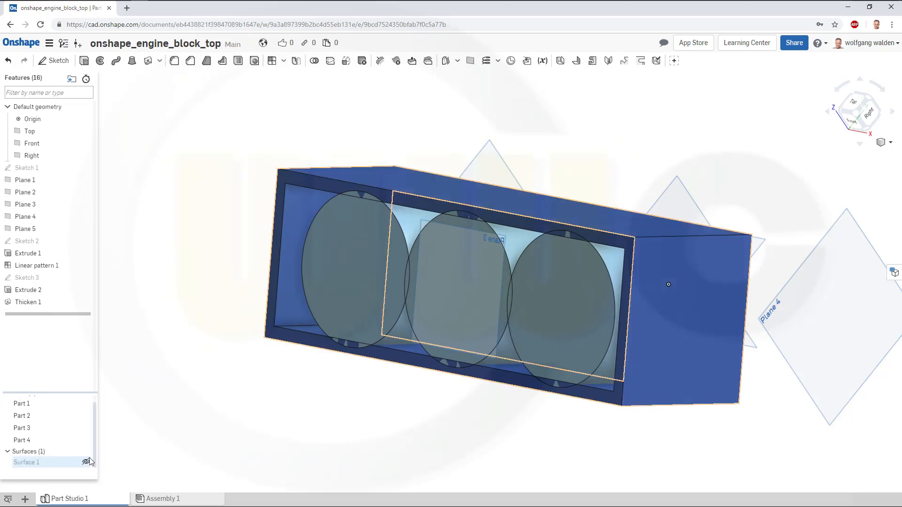
Extrude Sketch 3 as a new solid 35.5 mm deep in the opposite direction.
right_drag(219, 339, 300, 224)
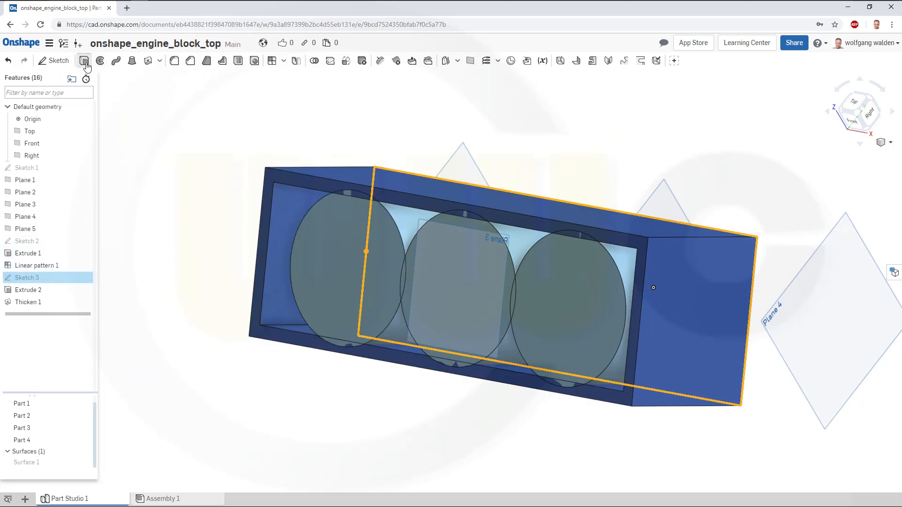
key(shift+e)
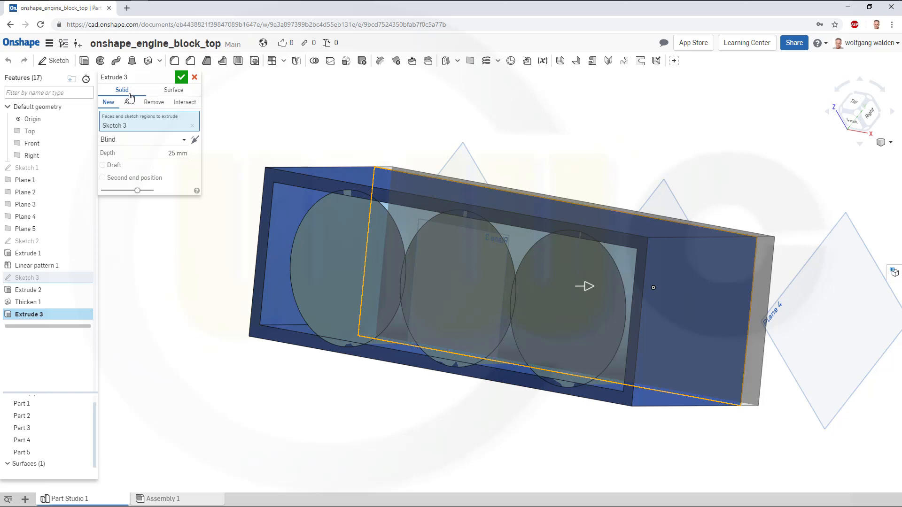
click(147, 154)
text(35.5)
key(Return)
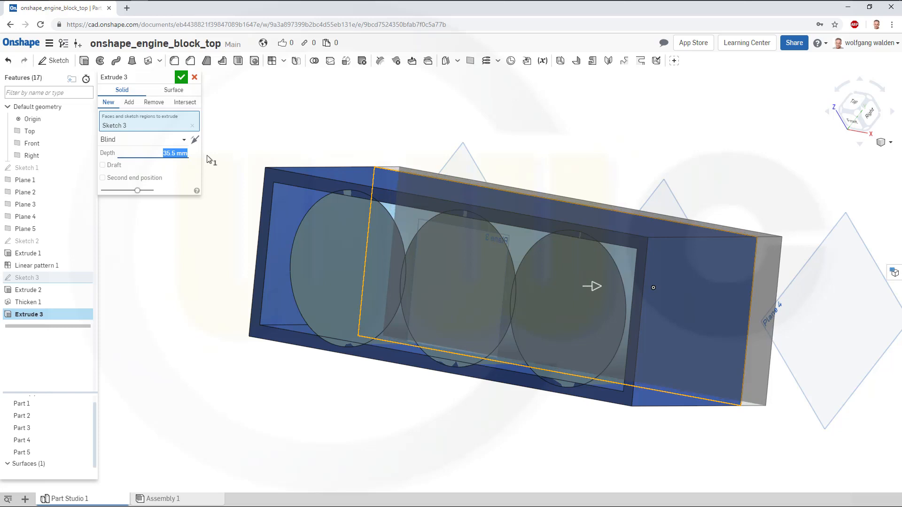
right_drag(264, 196, 229, 201)
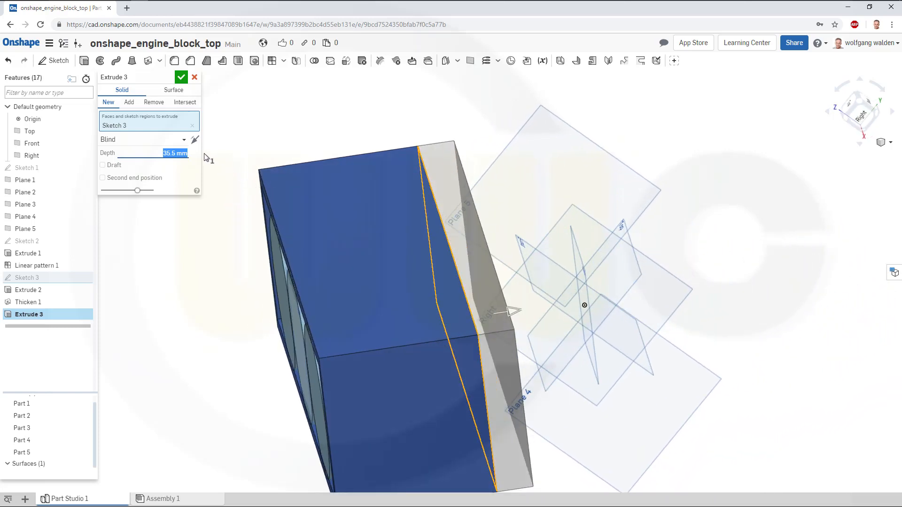
click(194, 140)
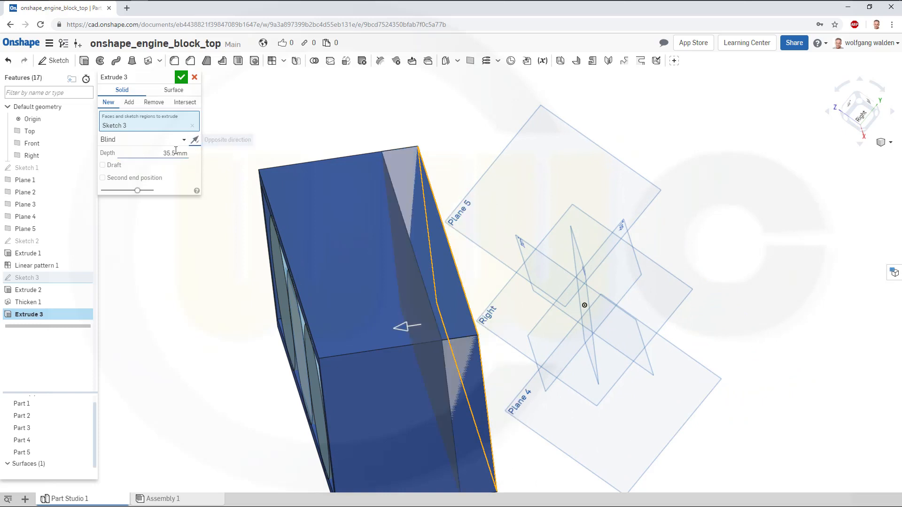
click(182, 78)
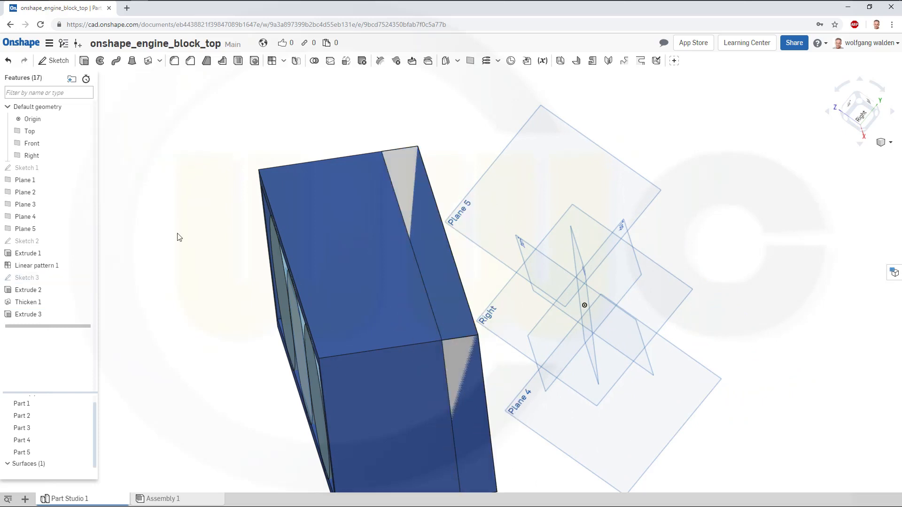
Union all five parts into a single part with a Boolean.
right_drag(190, 245, 232, 238)
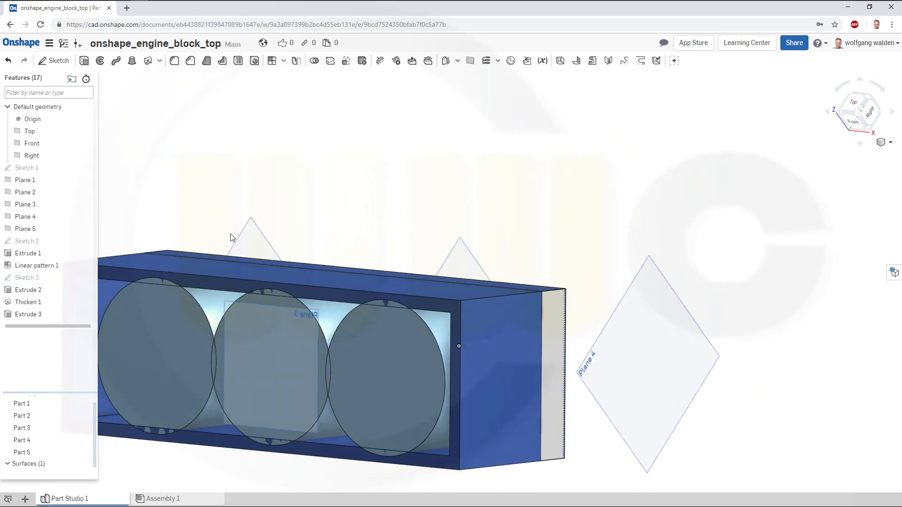
middle_drag(238, 241, 466, 239)
right_drag(467, 237, 462, 239)
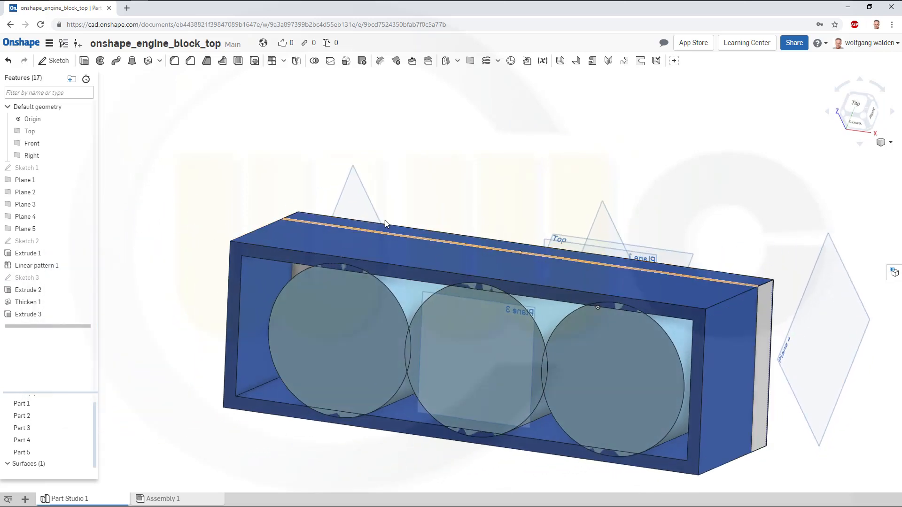
click(314, 61)
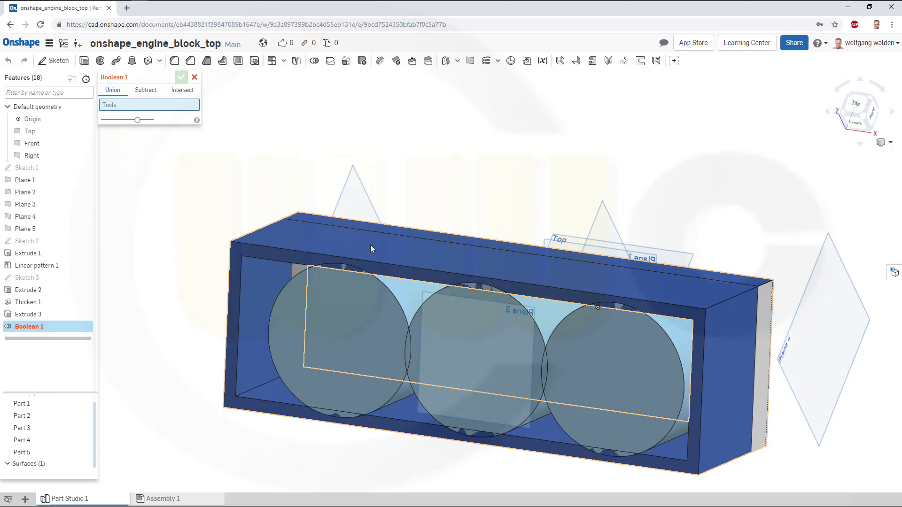
click(27, 405)
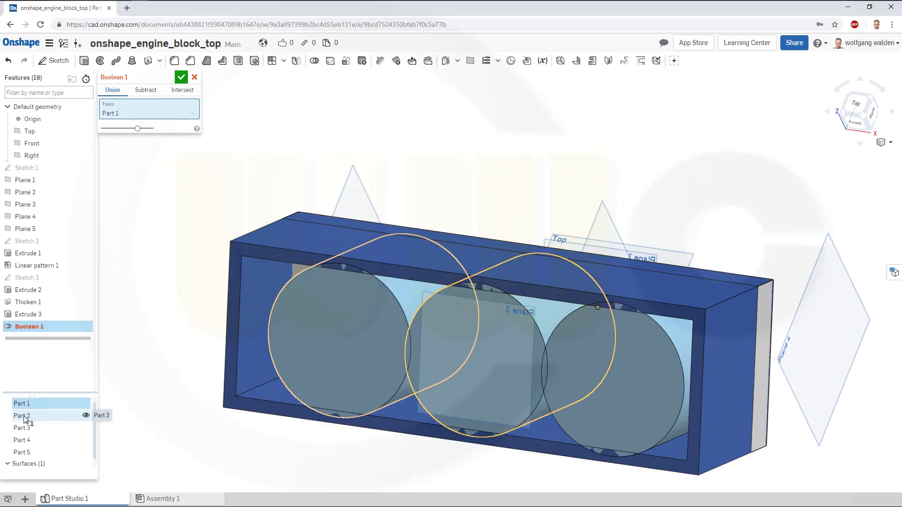
click(25, 417)
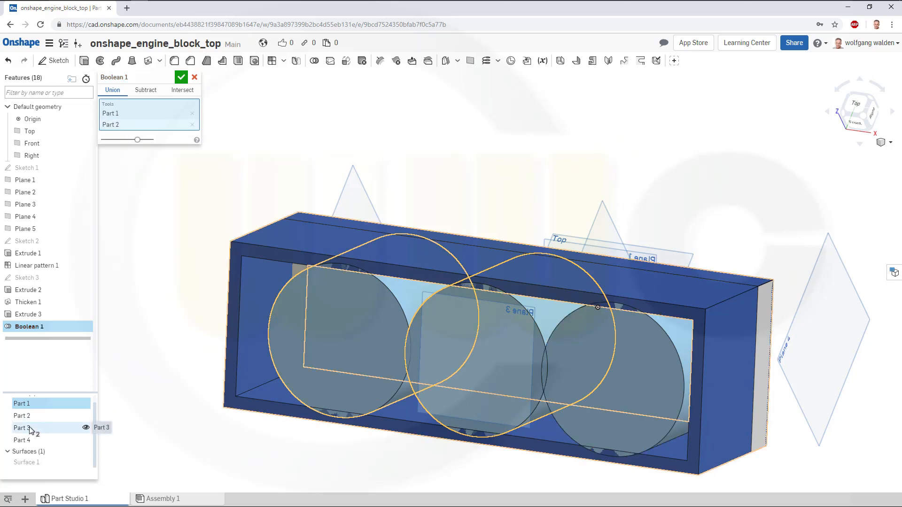
click(26, 440)
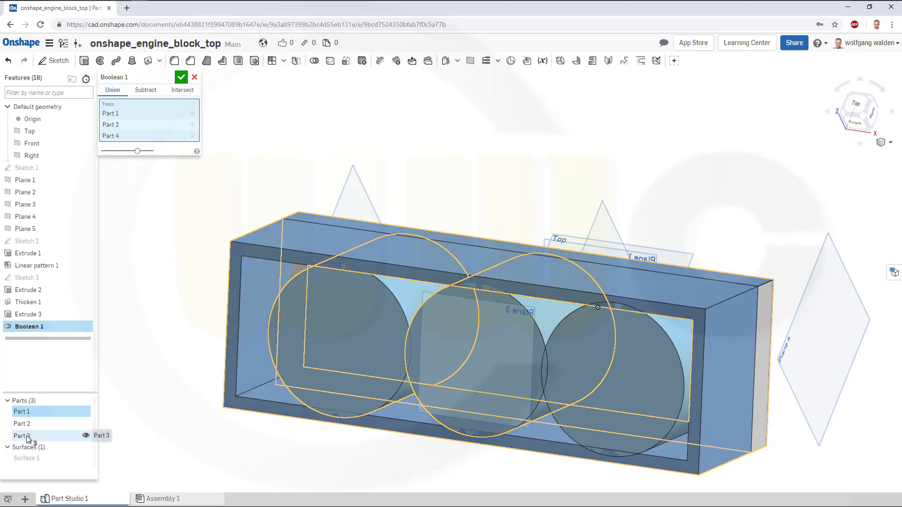
click(27, 437)
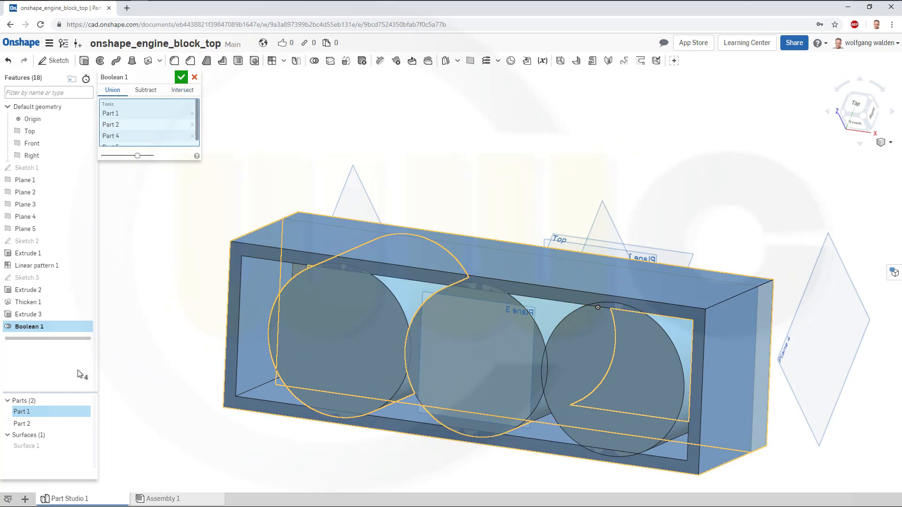
click(26, 424)
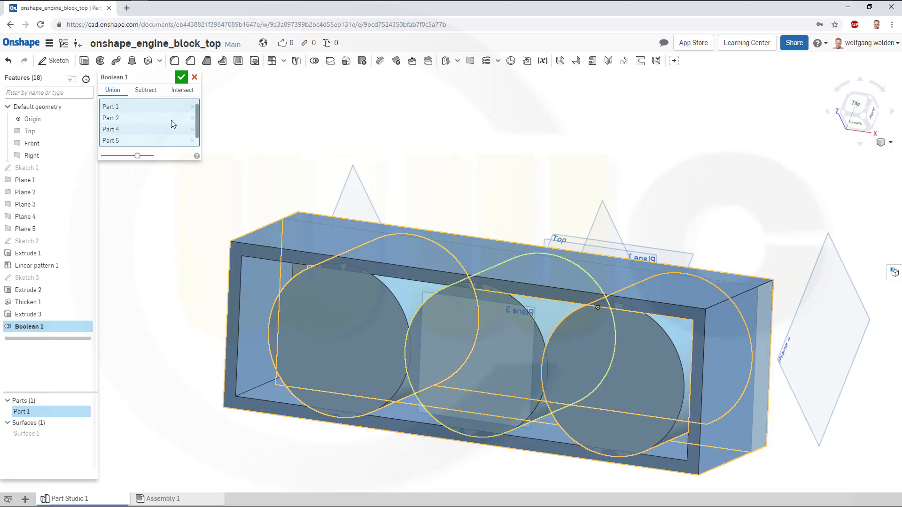
mouse_move(197, 128)
mouse_down()
mouse_move(197, 140)
mouse_move(196, 131)
mouse_up()
click(181, 78)
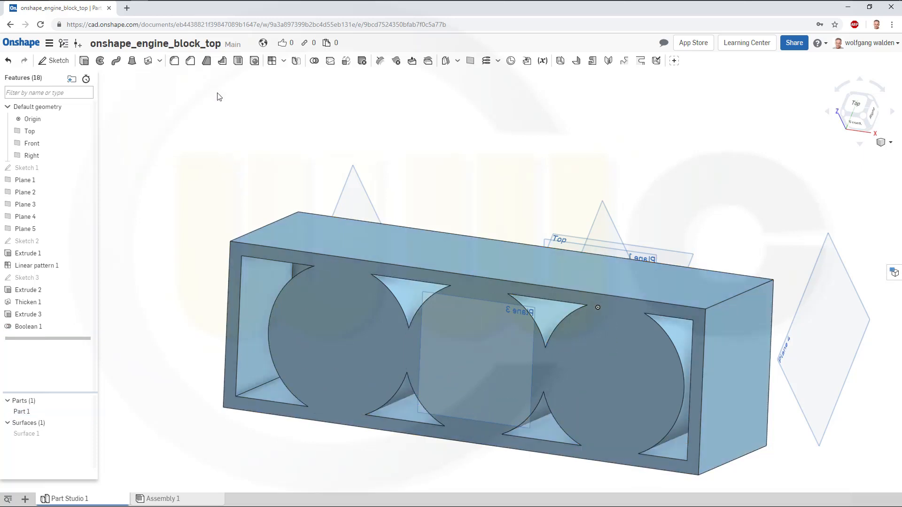
Thicken the shell's inner end wall face by 25.4 mm, adding the material to Part 1.
right_drag(294, 231, 290, 222)
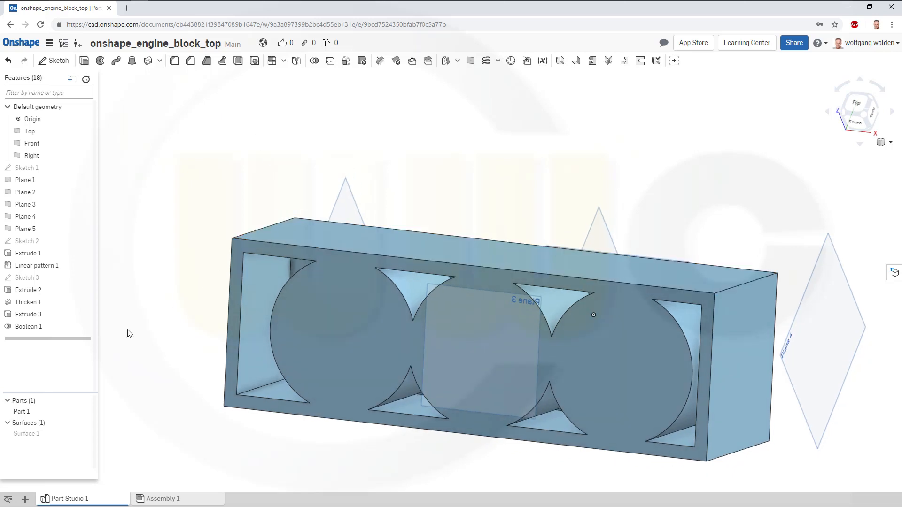
right_drag(234, 398, 413, 334)
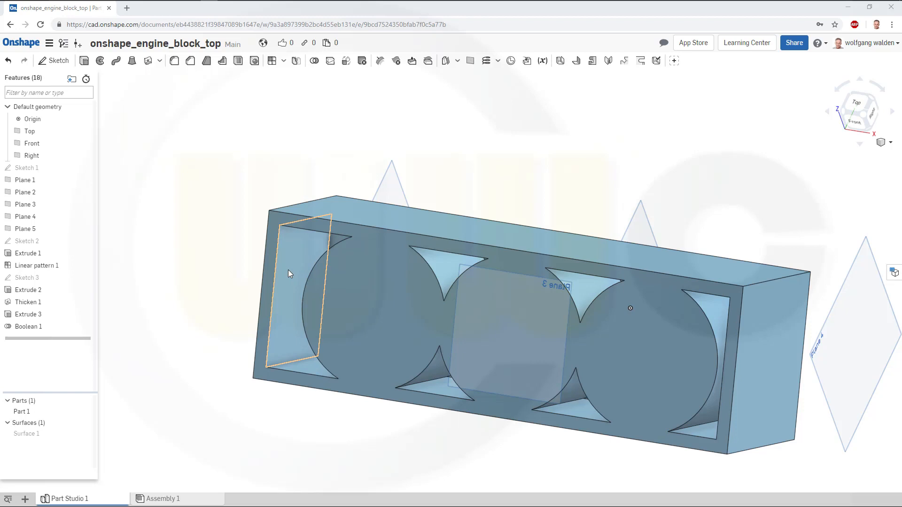
click(149, 61)
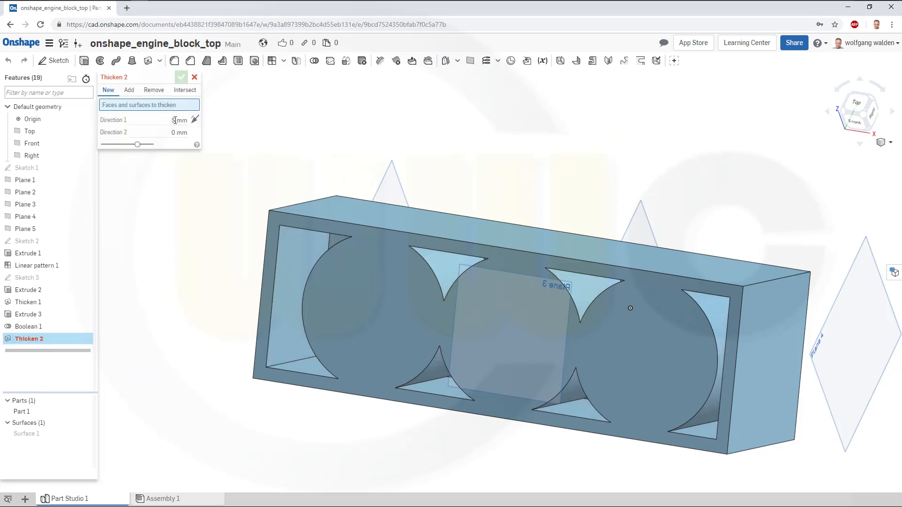
click(294, 263)
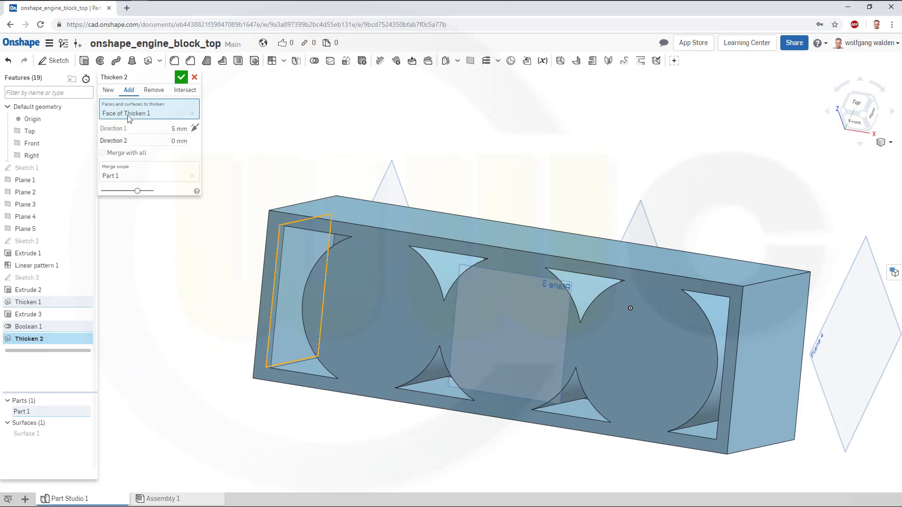
click(145, 134)
text(25.4)
key(Return)
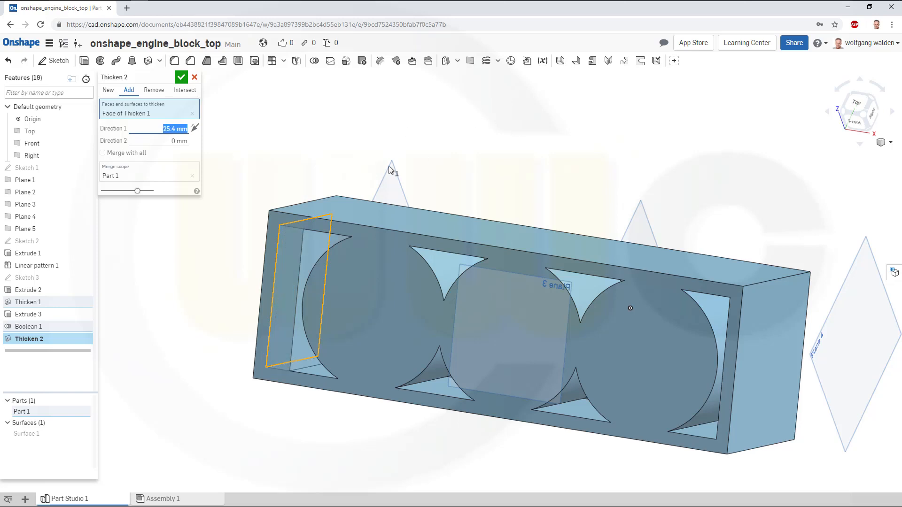
right_drag(257, 162, 275, 161)
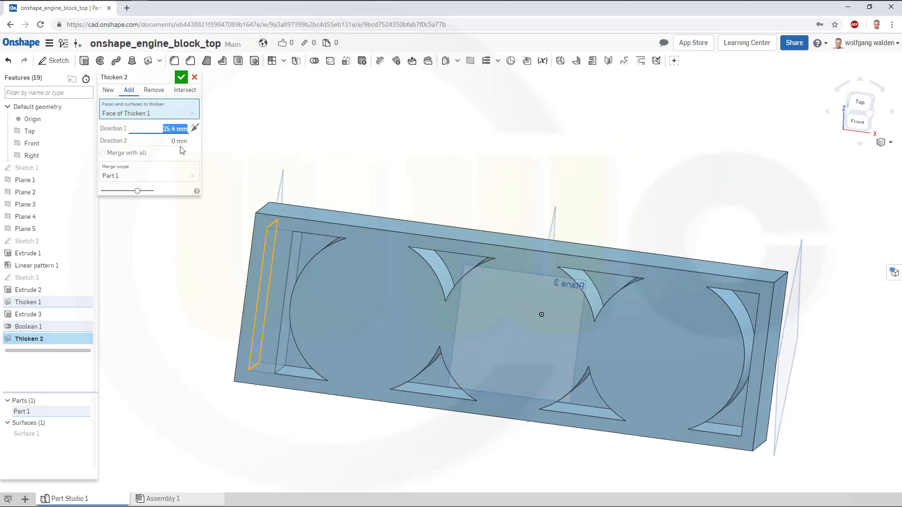
click(181, 78)
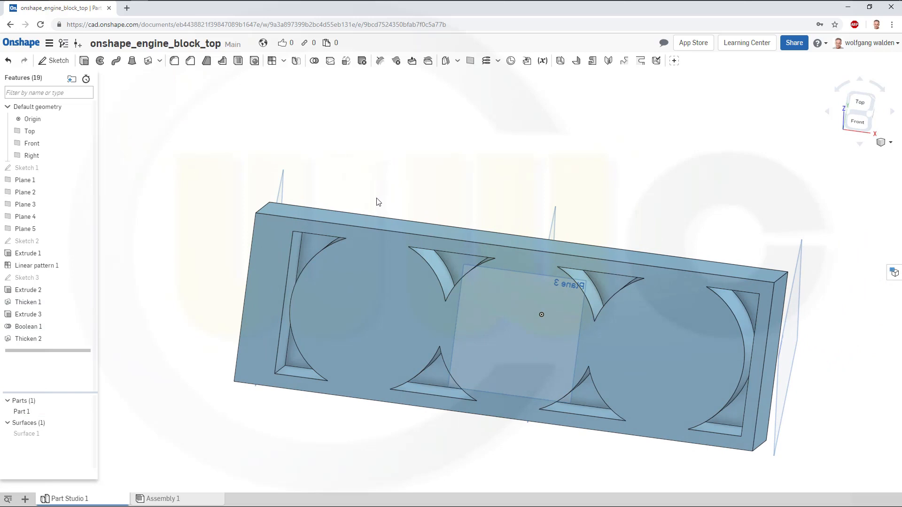
Start a sketch on Plane 3 and draw a 25 mm diameter circle near the block's upper-left corner.
mouse_move(379, 202)
right_down()
mouse_move(373, 188)
mouse_move(359, 196)
mouse_move(382, 210)
right_up()
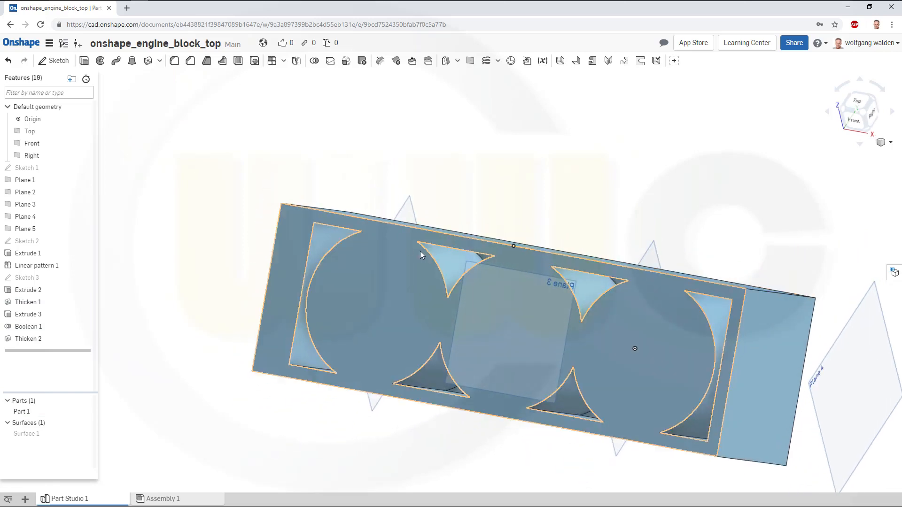
right_drag(494, 220, 636, 300)
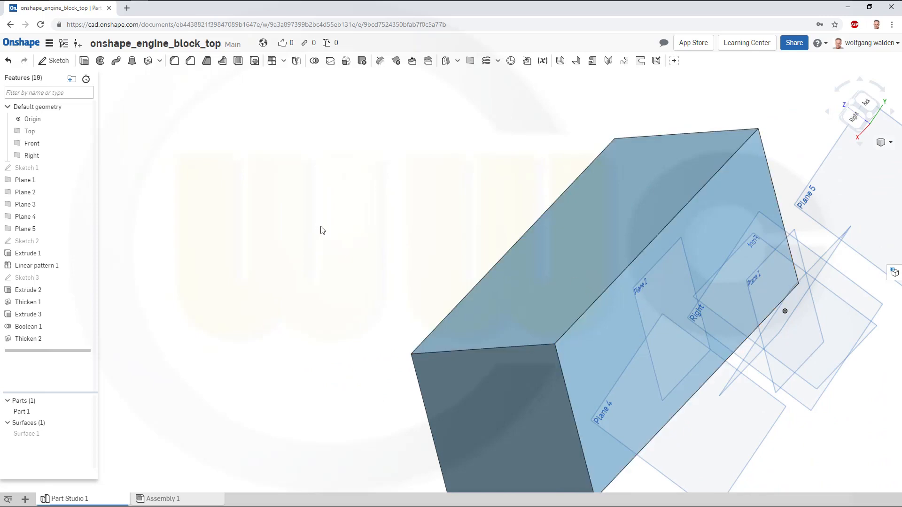
right_drag(324, 230, 487, 230)
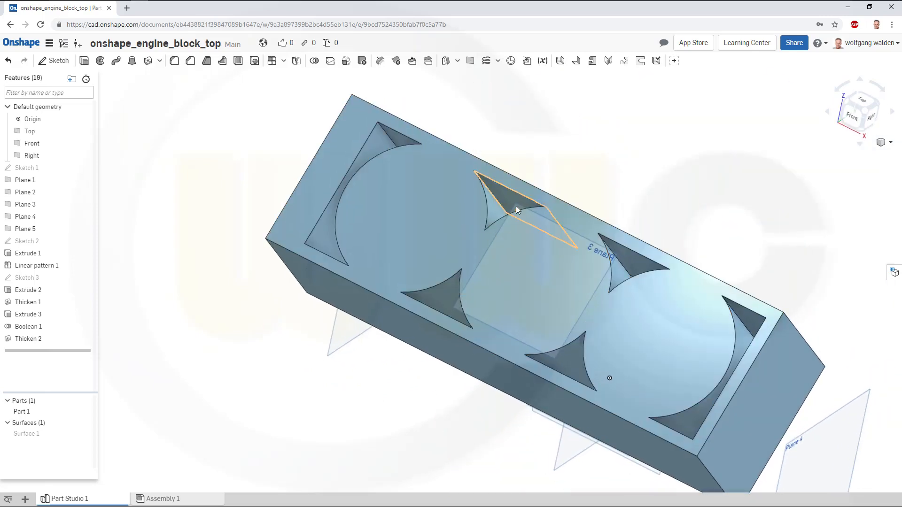
click(31, 206)
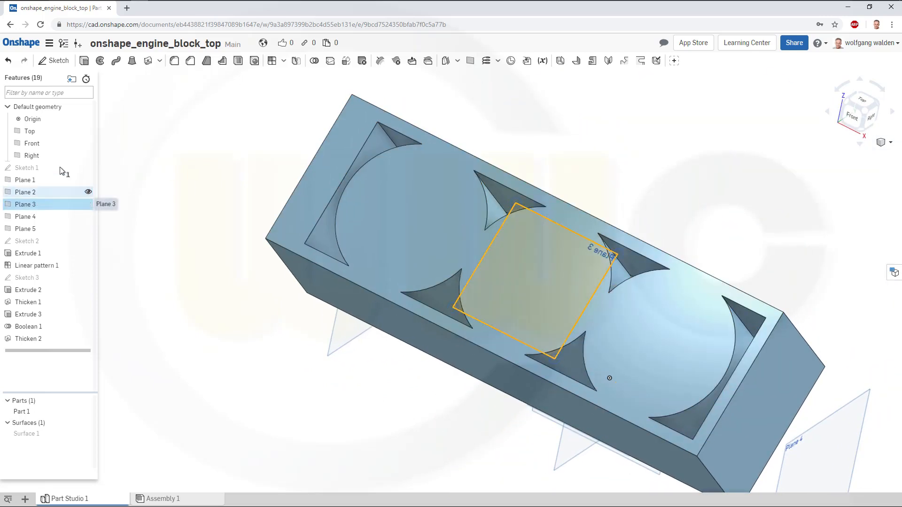
click(55, 61)
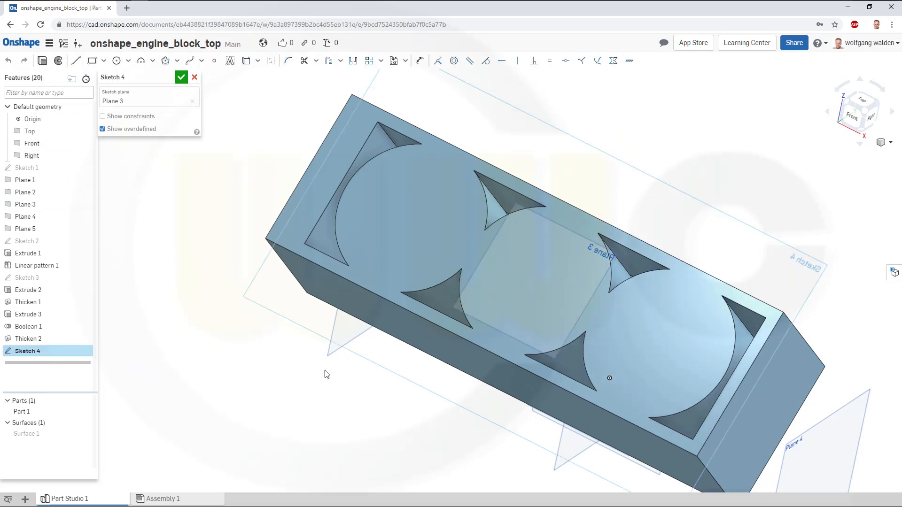
key(n)
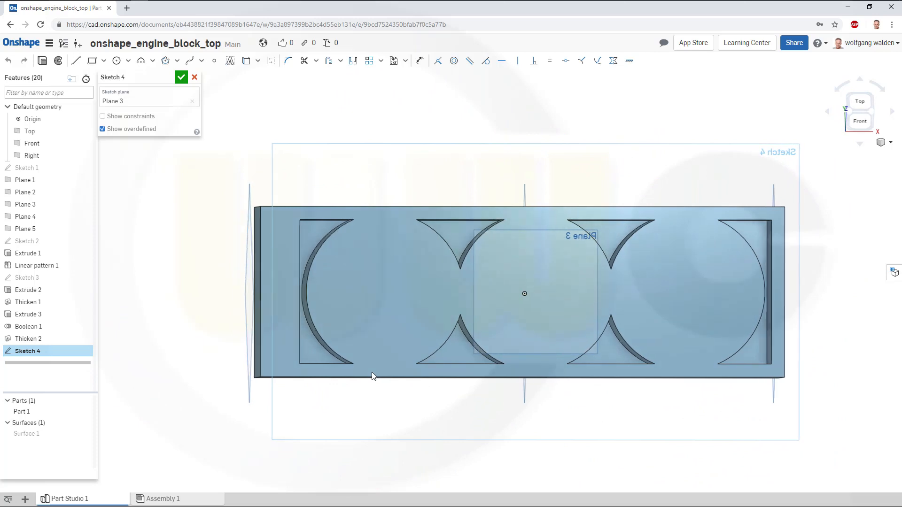
click(116, 60)
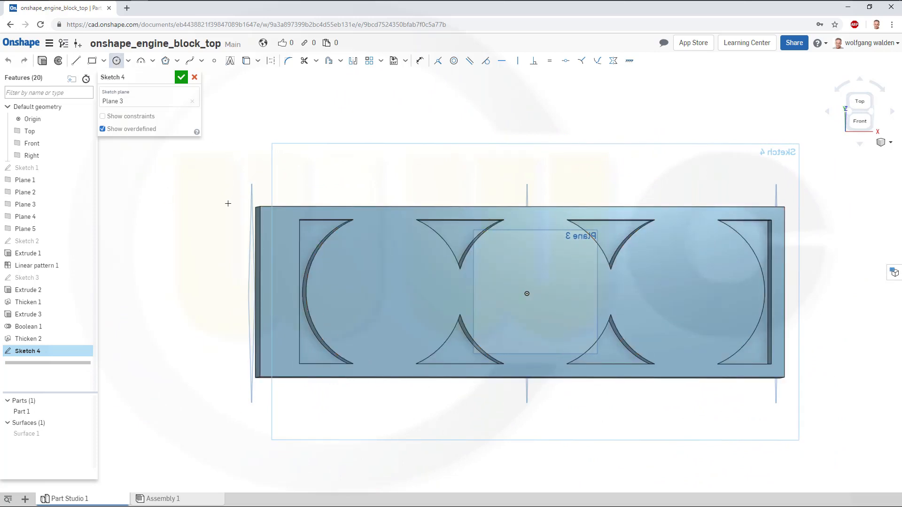
click(310, 189)
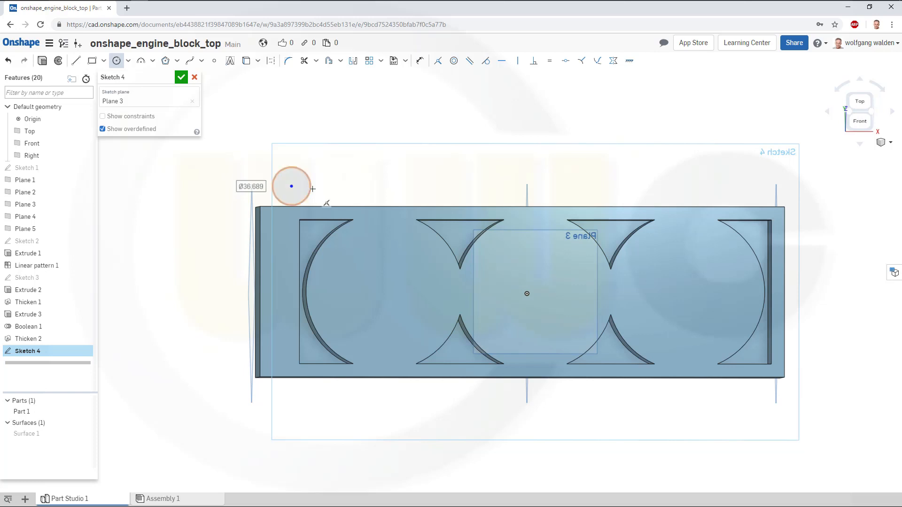
text(25)
key(Return)
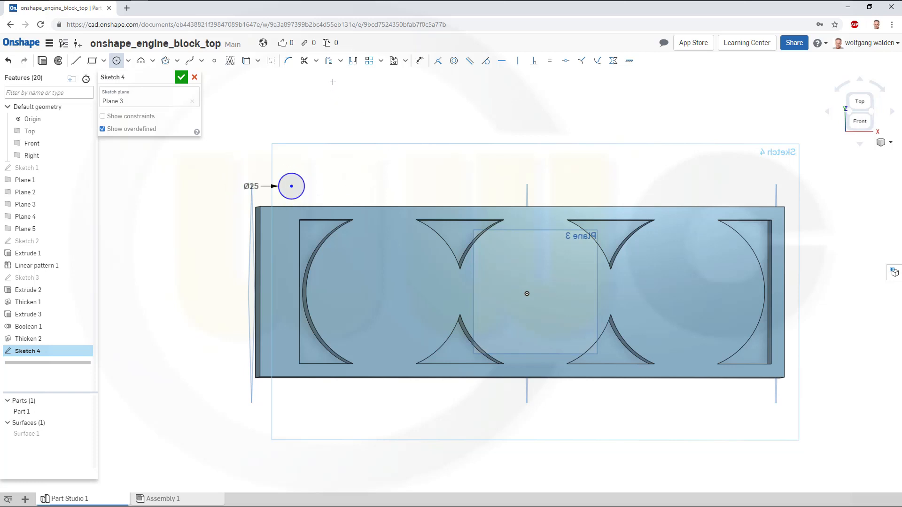
Dimension the circle centre's vertical distance from the origin as 55.9 mm.
click(419, 61)
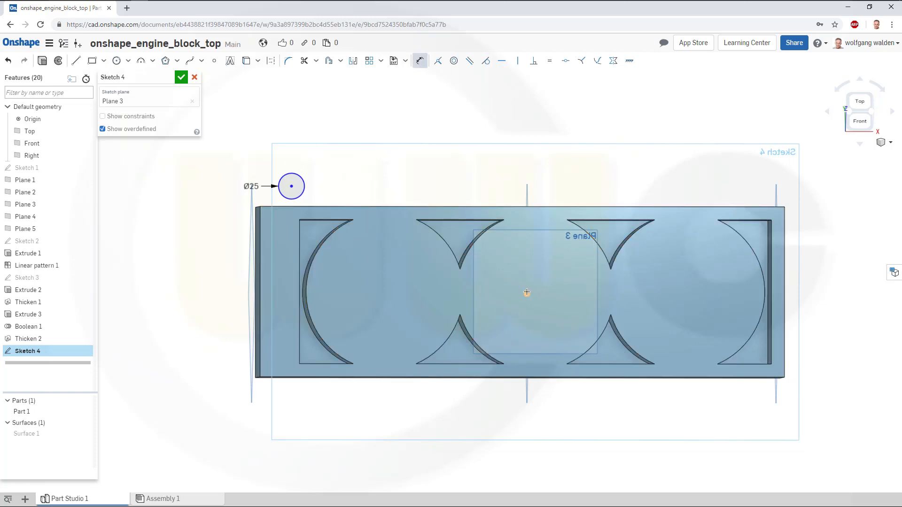
click(527, 292)
click(216, 265)
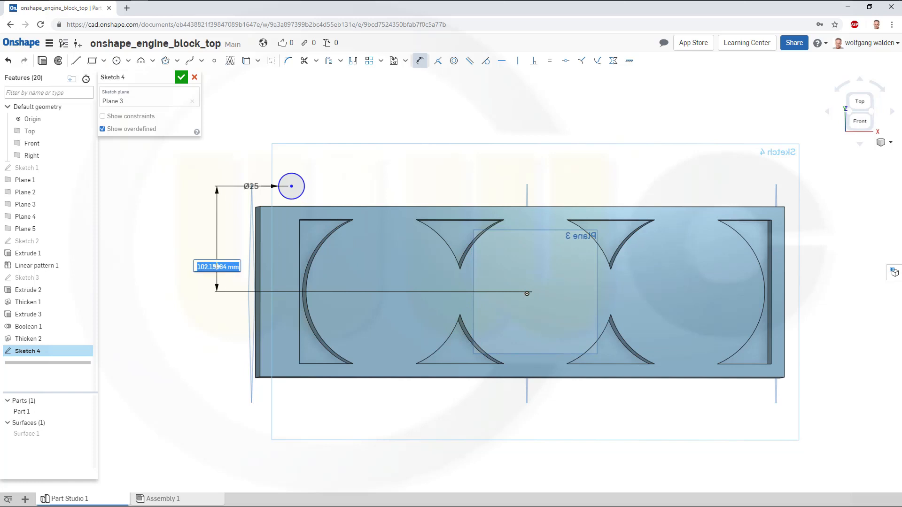
text(5)
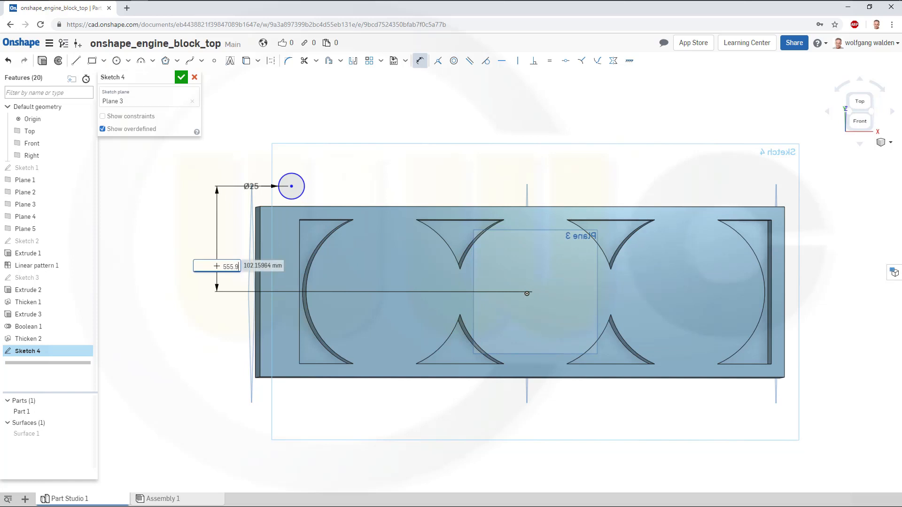
text(55.9)
key(Return)
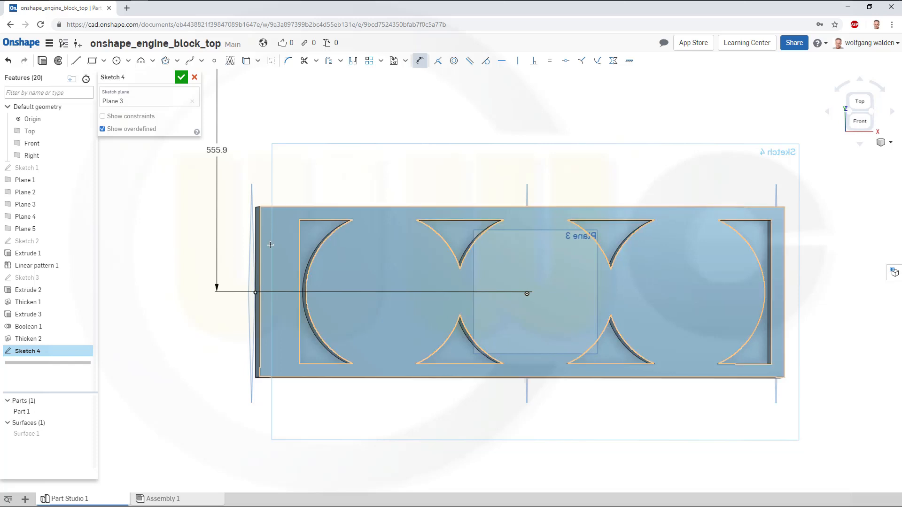
click(216, 151)
double_click(216, 151)
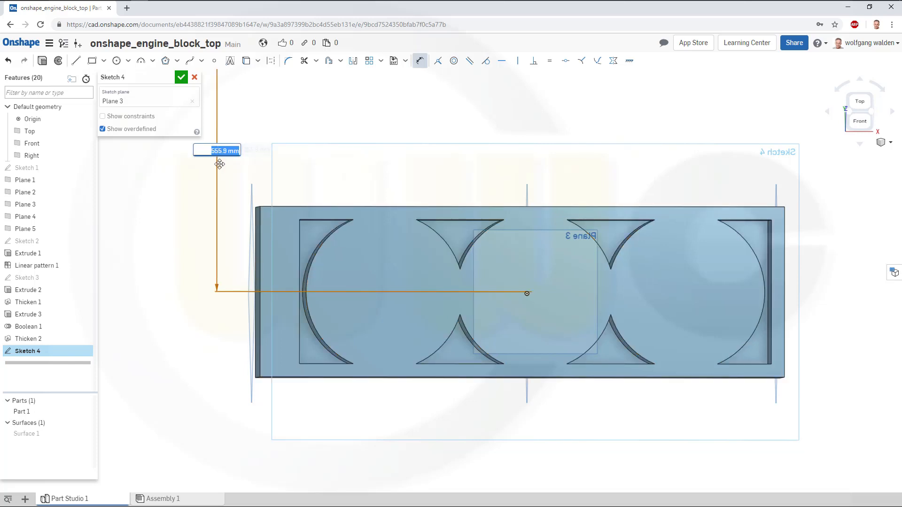
text(55.9)
key(Return)
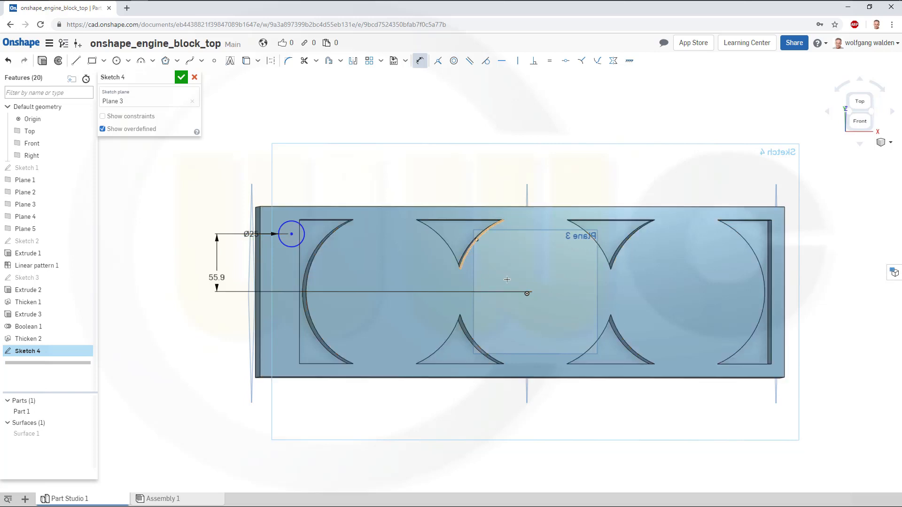
Dimension the circle centre's horizontal distance from the origin as 231.7-12.7 mm and finish the sketch.
click(527, 293)
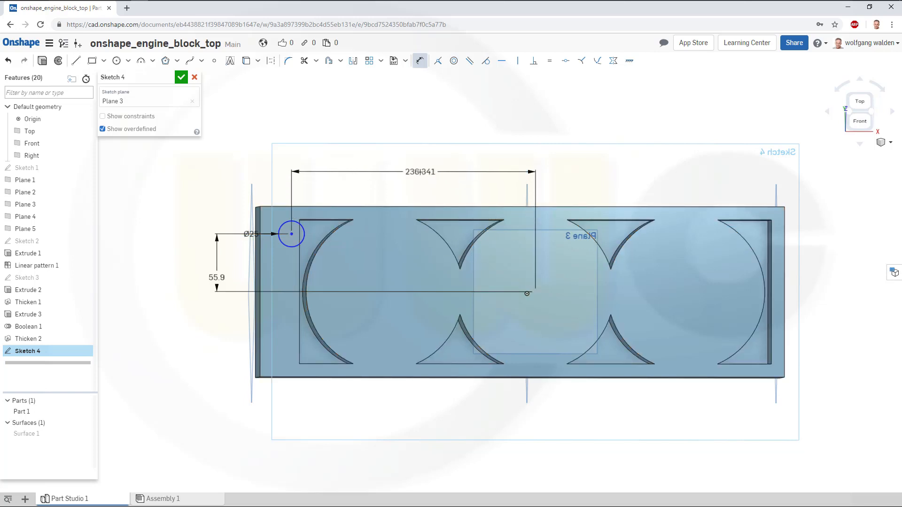
click(418, 173)
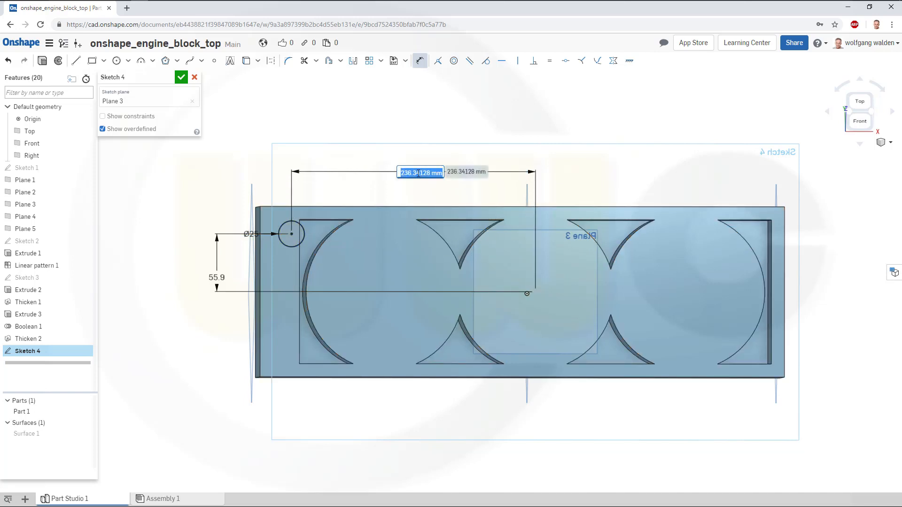
text(2)
text(31.7-12.7)
key(Return)
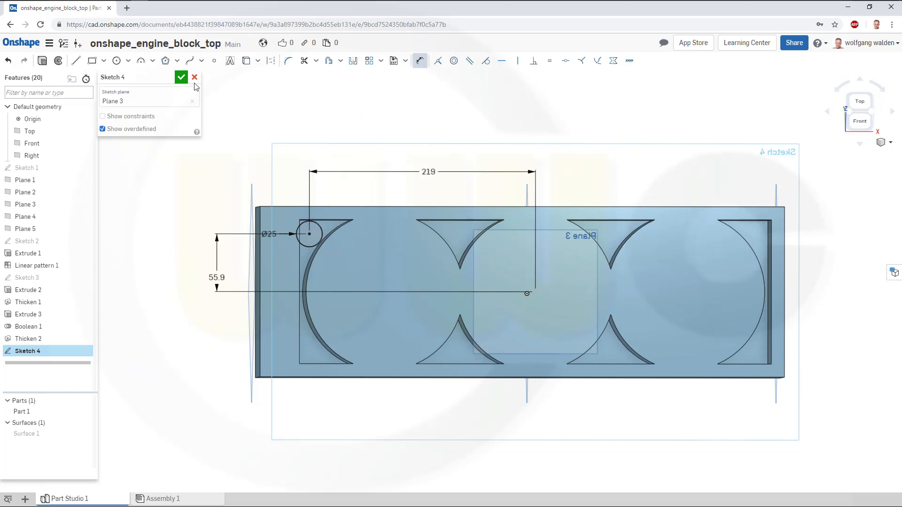
click(181, 78)
right_drag(322, 180, 281, 174)
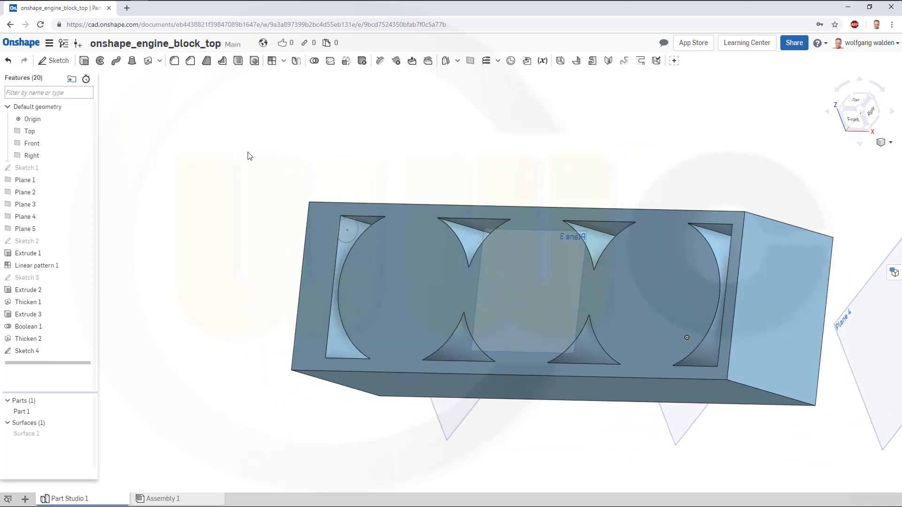
Extrude the small Sketch 4 circle as a new solid up to Plane 2.
click(84, 60)
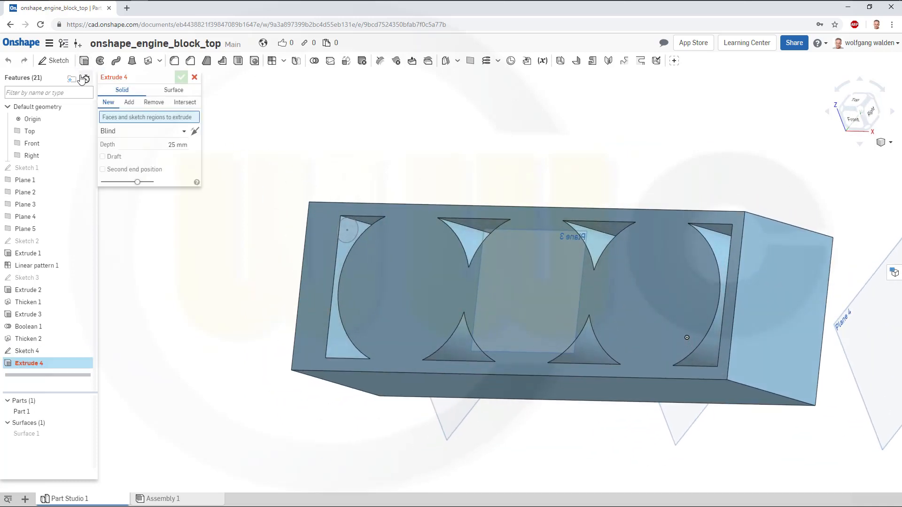
click(354, 231)
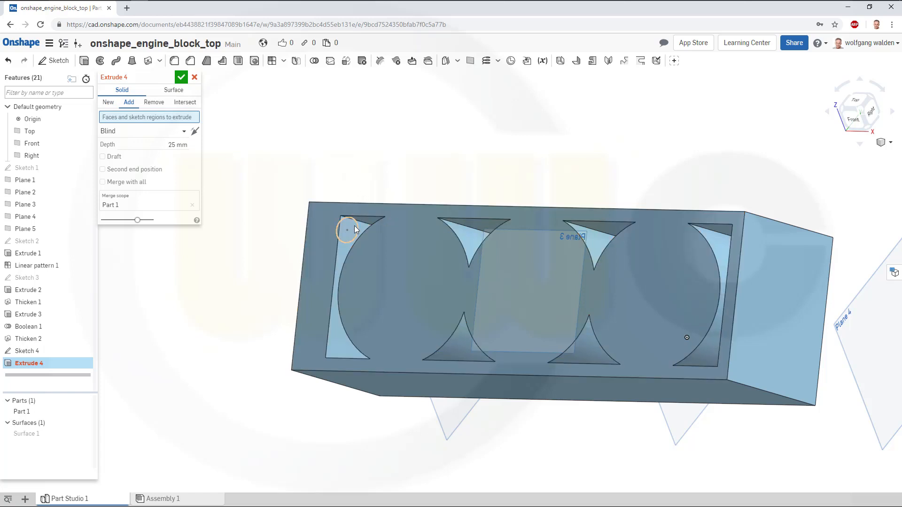
click(354, 228)
right_drag(343, 169, 335, 182)
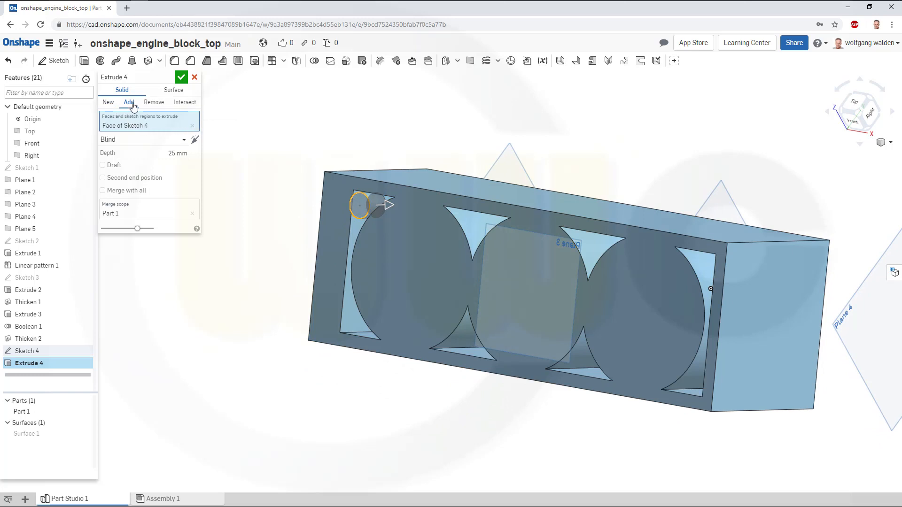
click(109, 103)
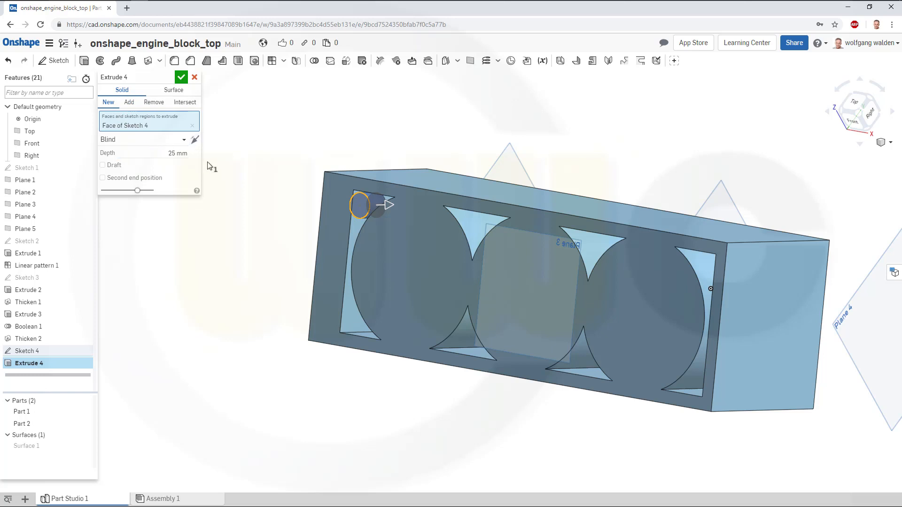
click(187, 143)
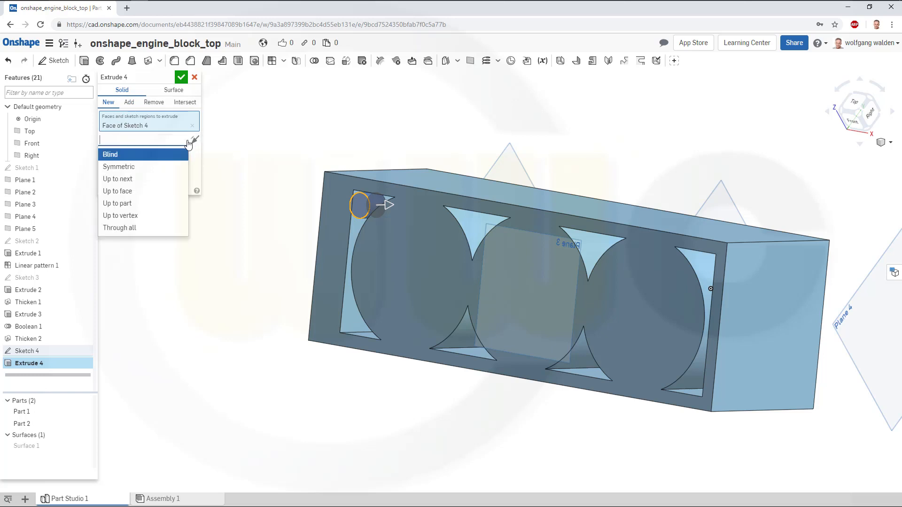
click(181, 190)
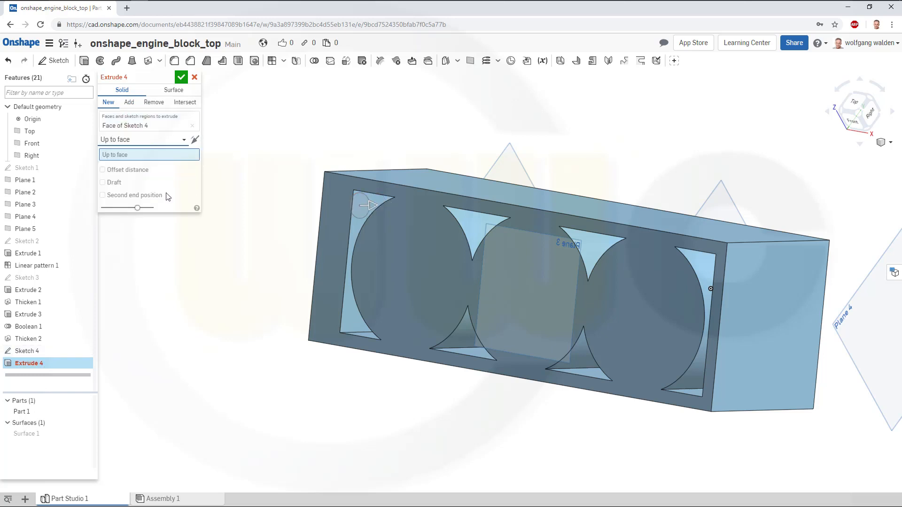
click(32, 194)
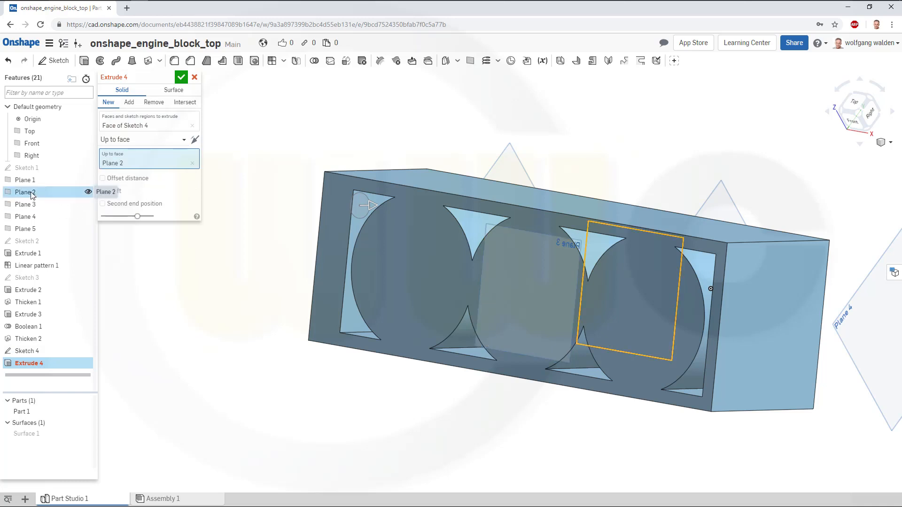
click(180, 78)
Linear-pattern the new cylinder part along a Sketch 1 edge with 4 instances spaced 146 mm.
right_drag(254, 219, 282, 214)
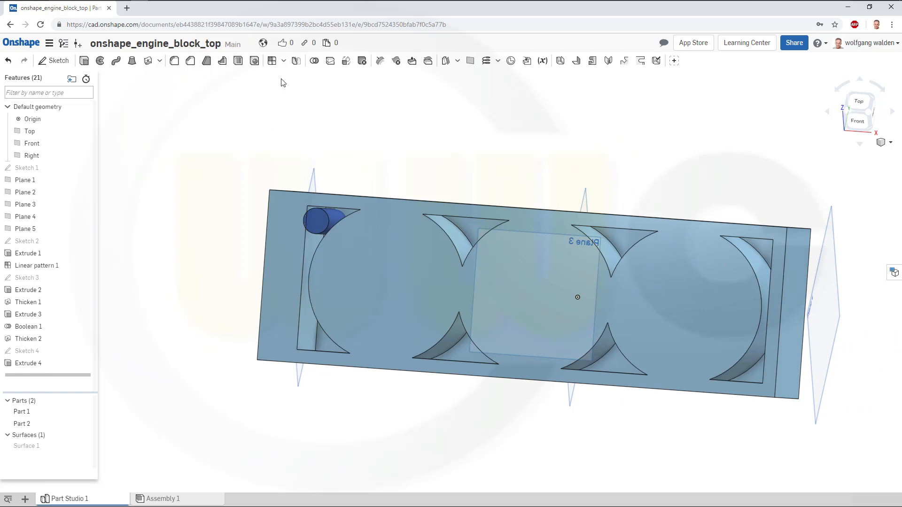
click(272, 61)
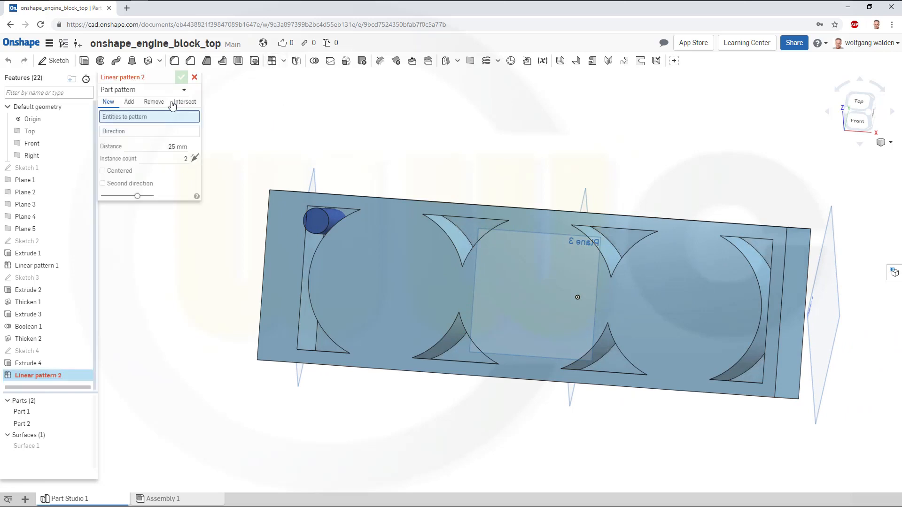
click(316, 219)
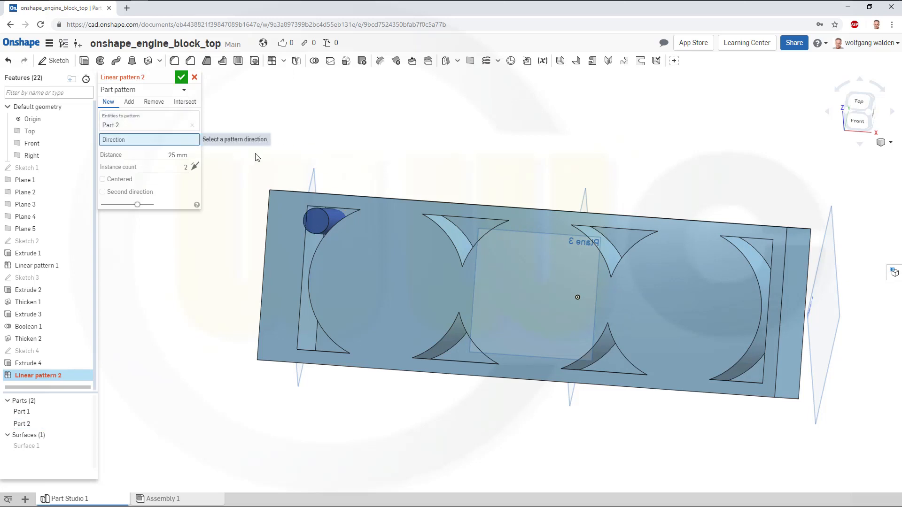
right_drag(520, 334, 464, 371)
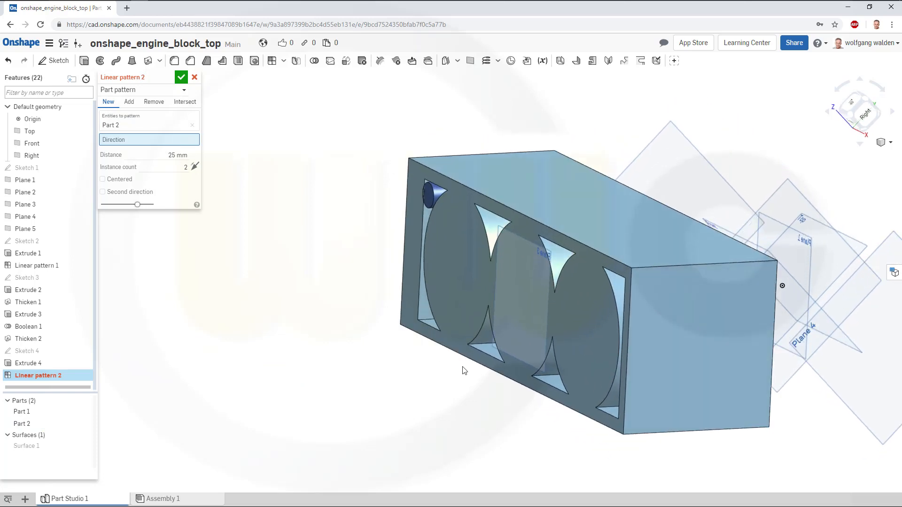
click(88, 169)
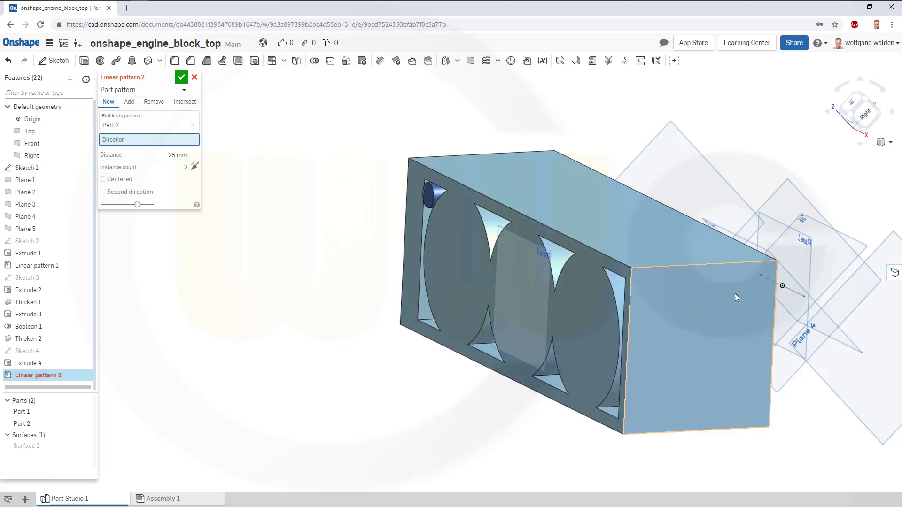
click(797, 292)
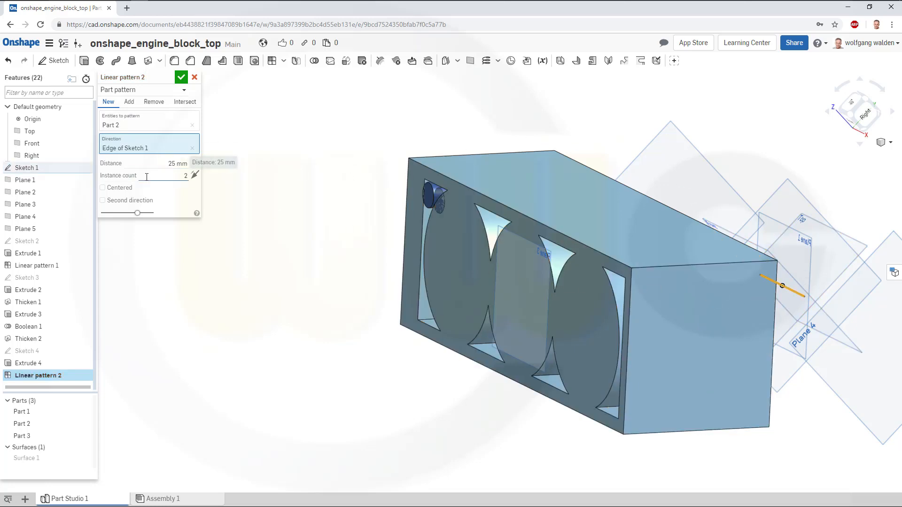
click(163, 177)
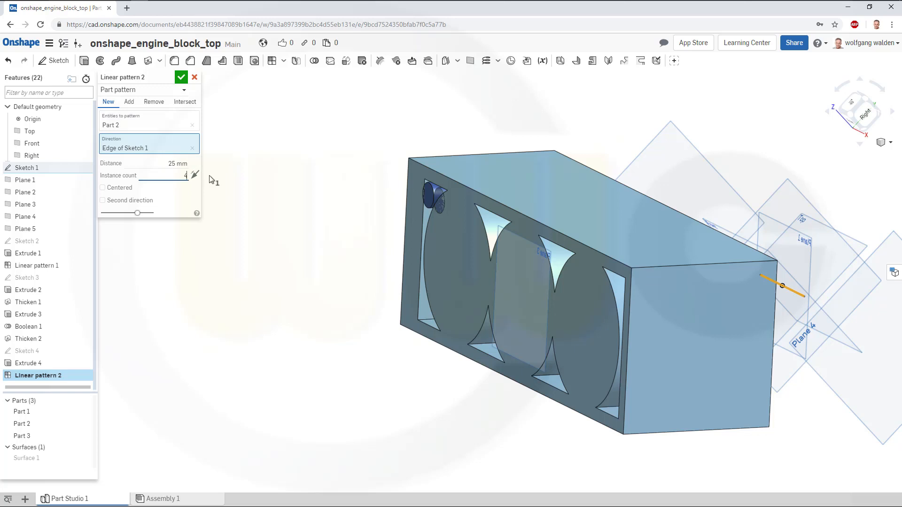
key(Return)
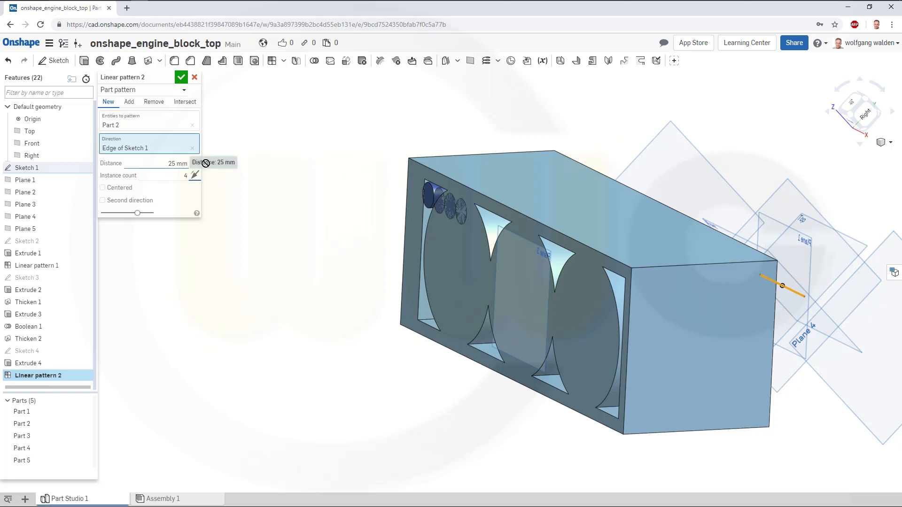
drag(205, 164, 241, 164)
text(146)
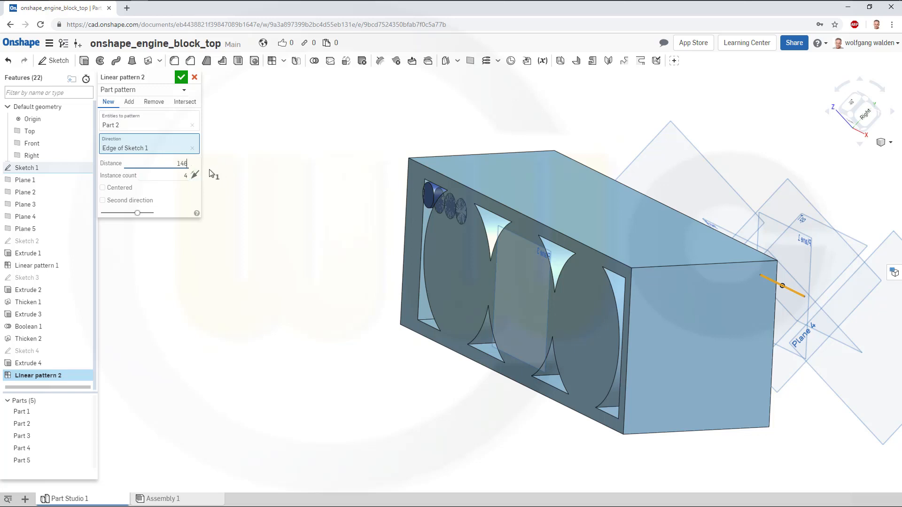
key(Tab)
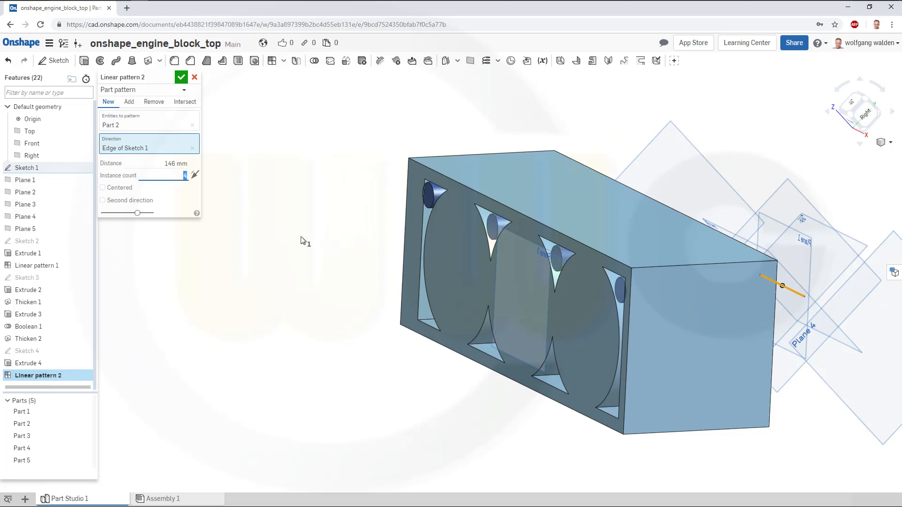
Add a second pattern direction along the thickened wall's edge with 2 instances 111.8 mm apart, and confirm.
right_drag(318, 232, 348, 228)
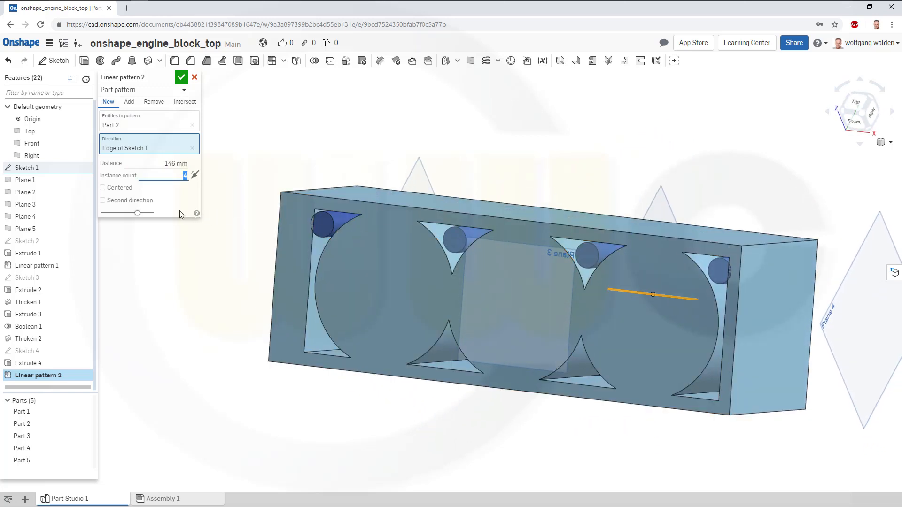
click(103, 200)
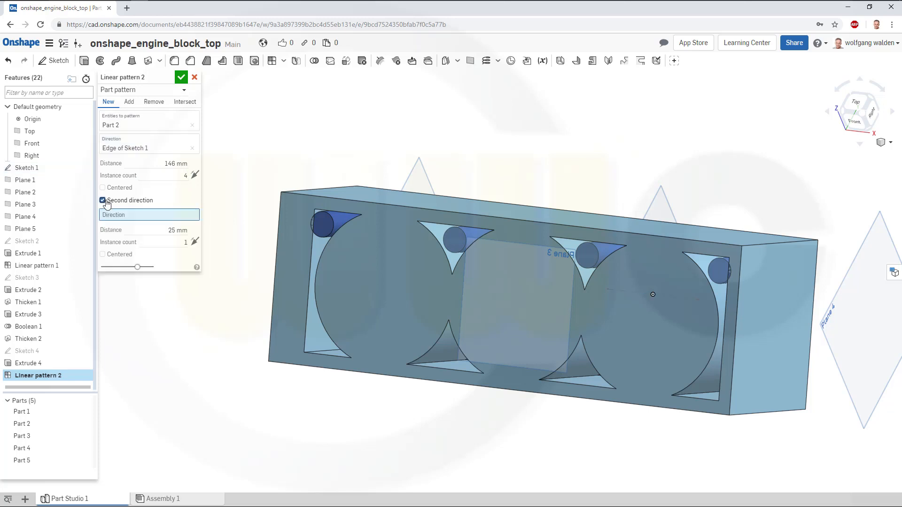
right_drag(197, 303, 186, 295)
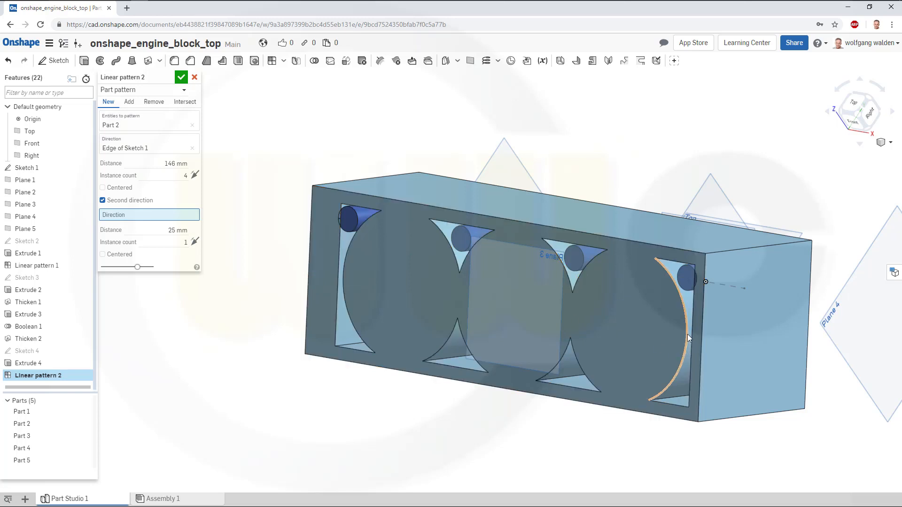
click(703, 322)
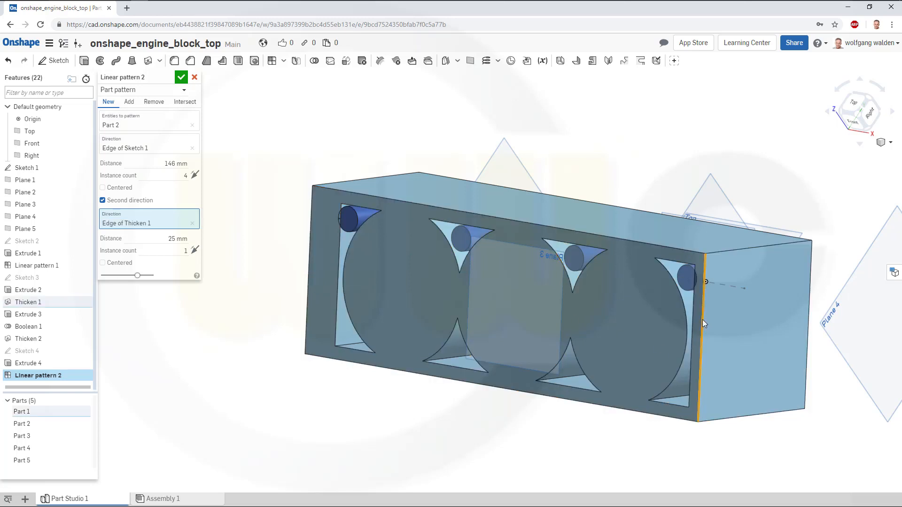
click(183, 238)
text(11)
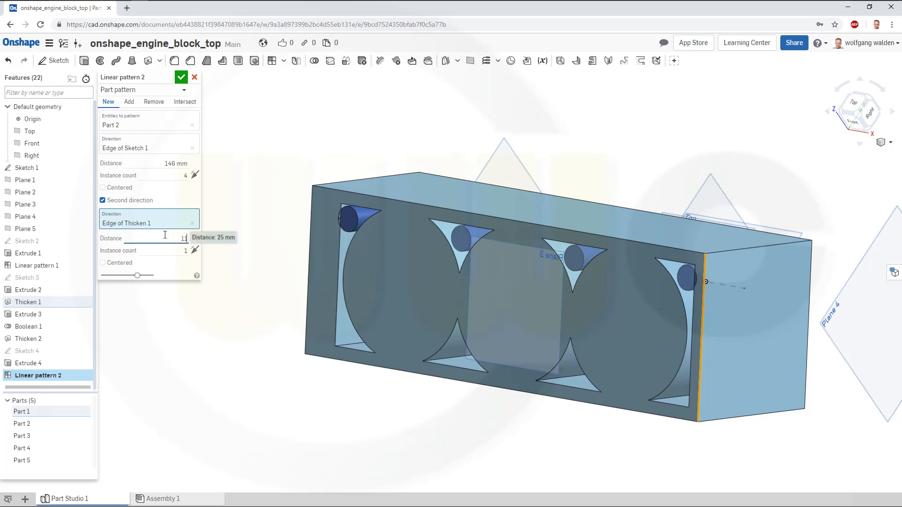
text(1.6)
key(Tab)
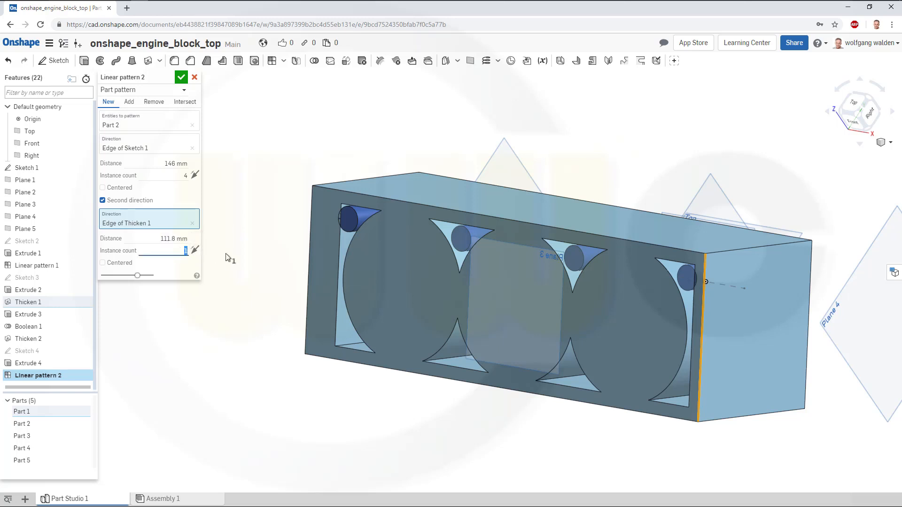
text(2)
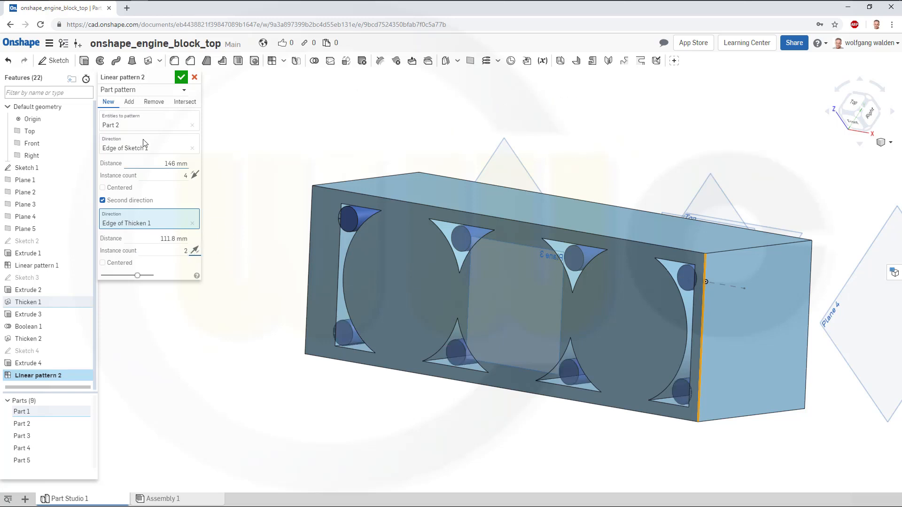
click(182, 78)
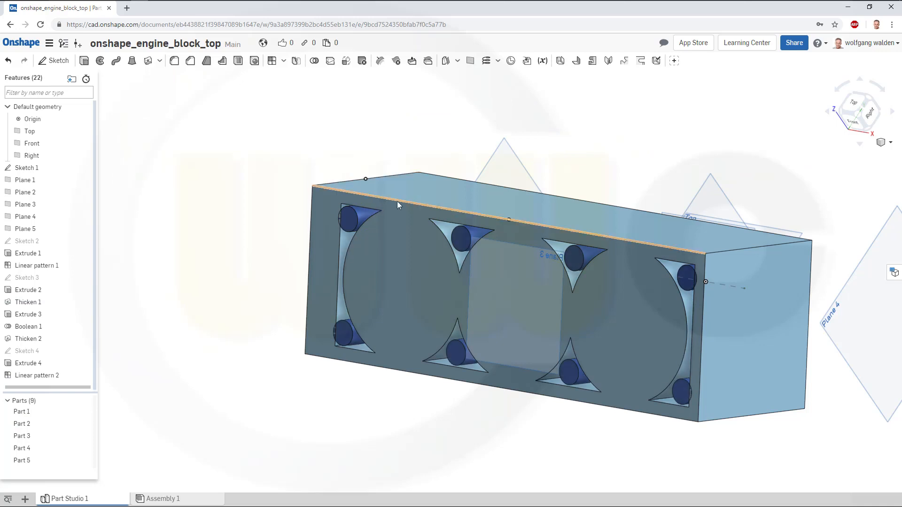
Union the engine block with all eight bolt boss cylinders into a single part with a Boolean.
right_drag(429, 187, 441, 176)
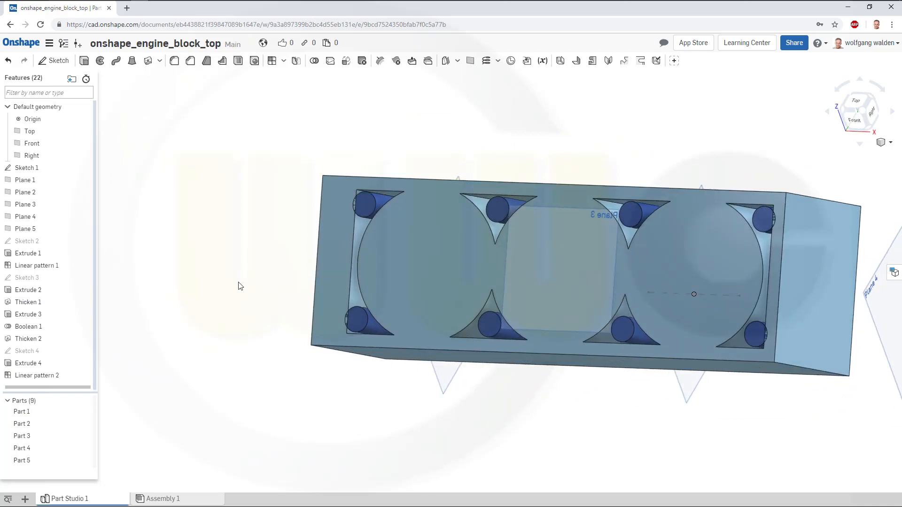
right_drag(271, 200, 301, 209)
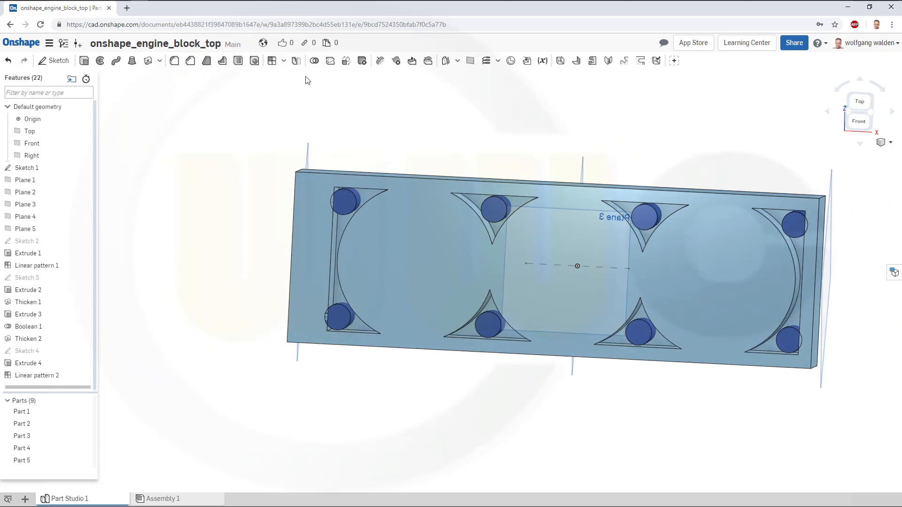
click(315, 61)
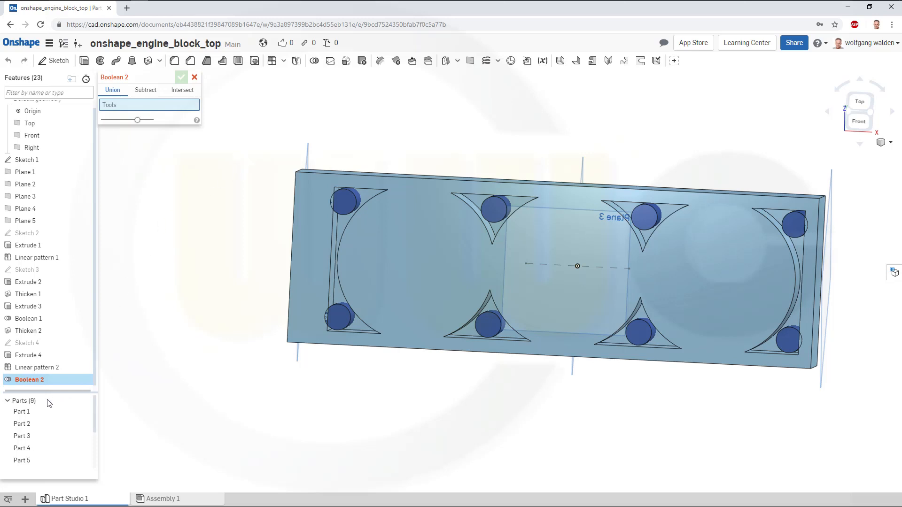
click(30, 411)
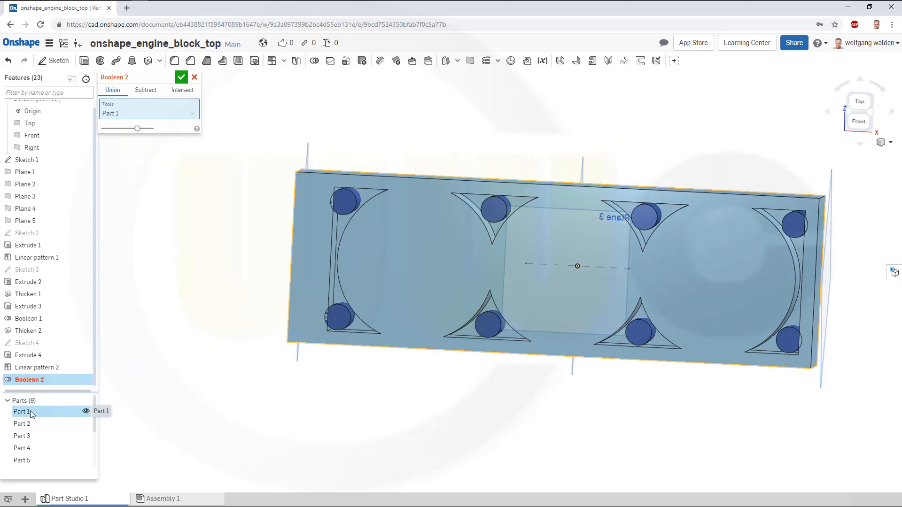
click(29, 424)
click(27, 436)
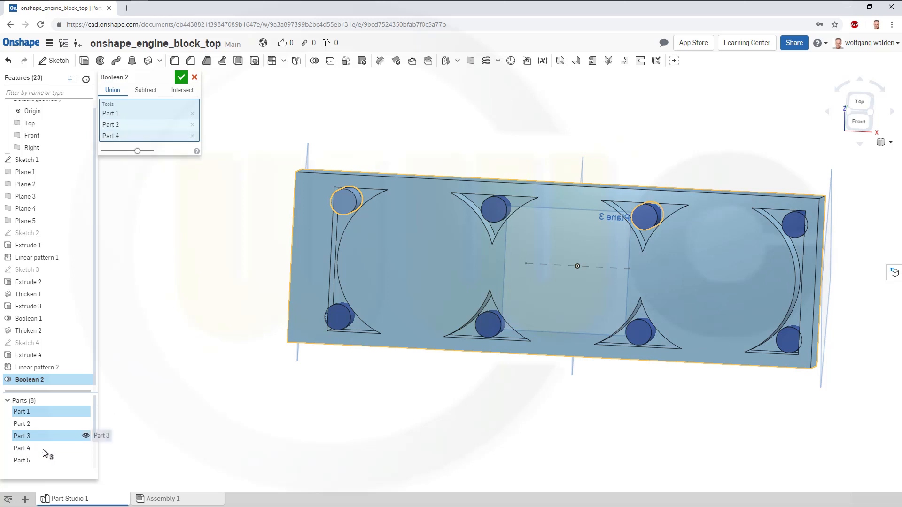
click(25, 448)
click(36, 460)
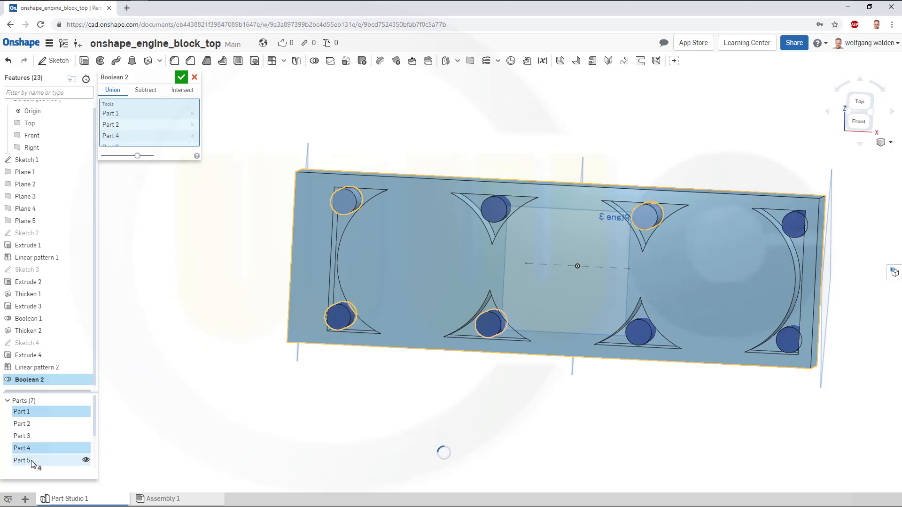
click(60, 460)
scroll(63, 439, down, 1)
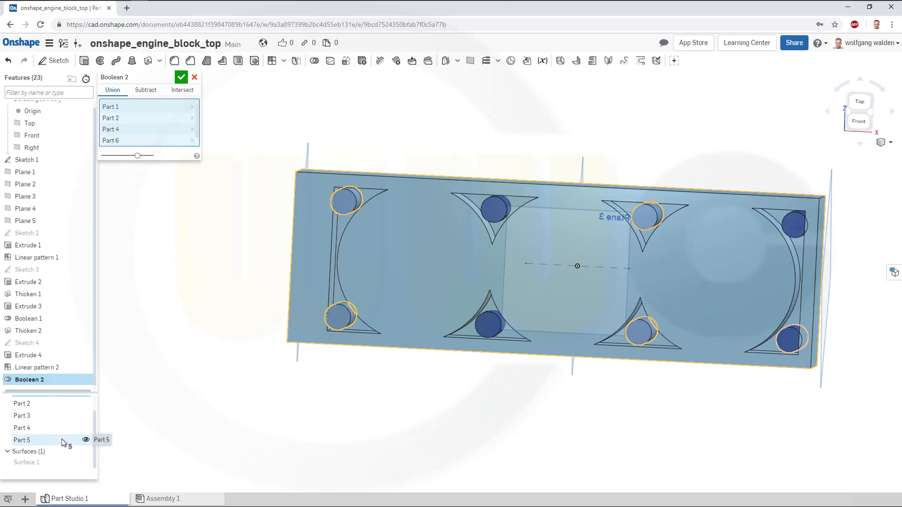
scroll(160, 387, up, 1)
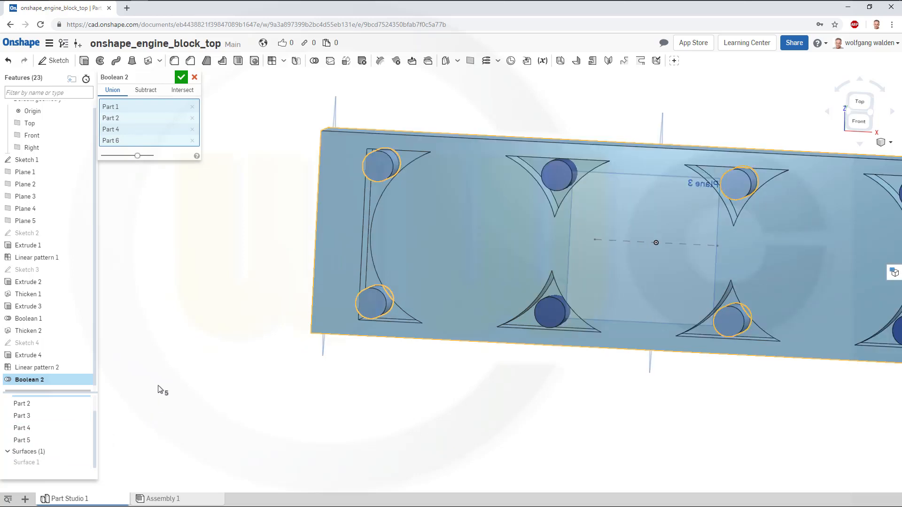
scroll(204, 379, down, 1)
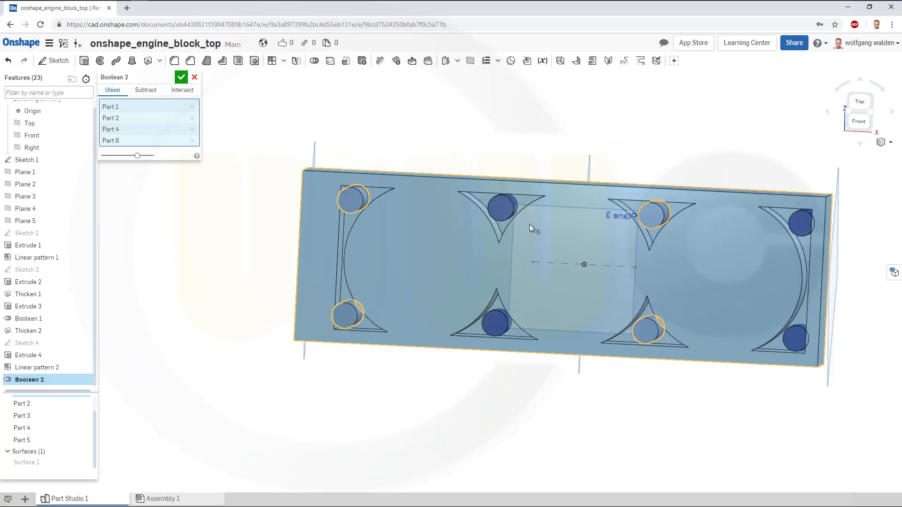
click(500, 213)
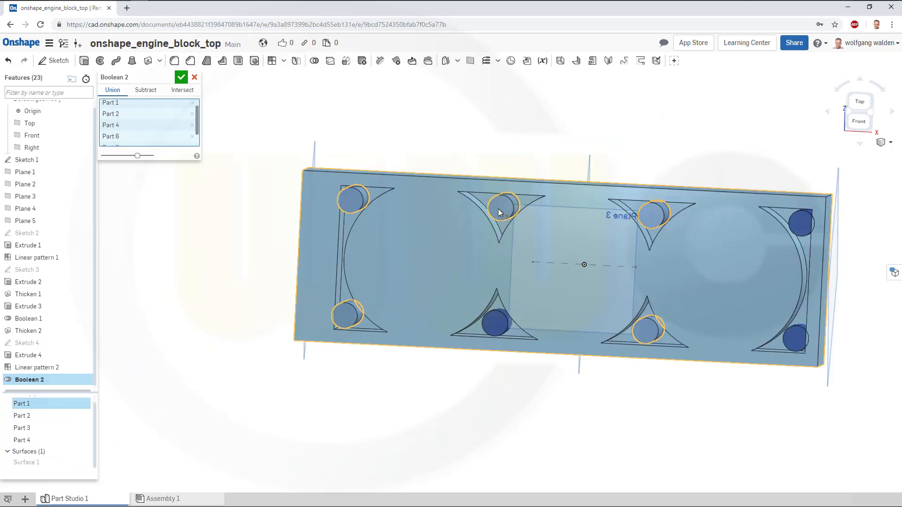
click(501, 323)
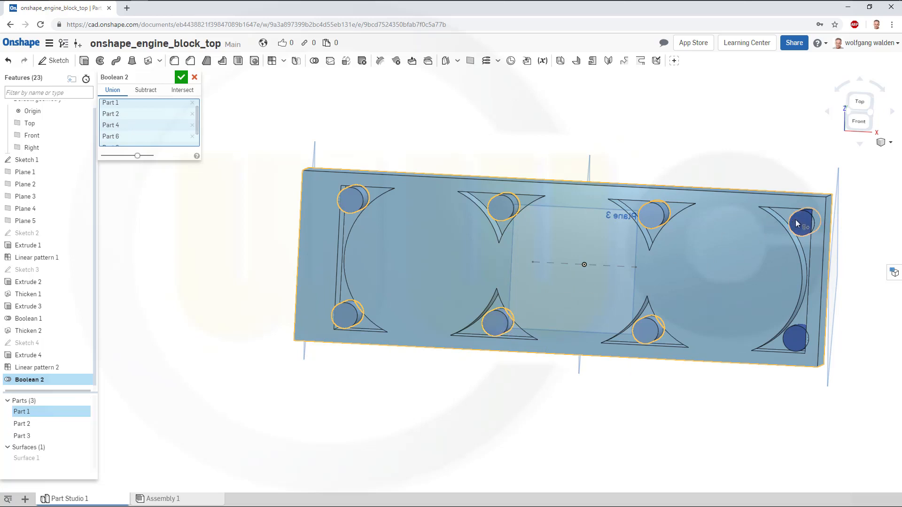
click(795, 336)
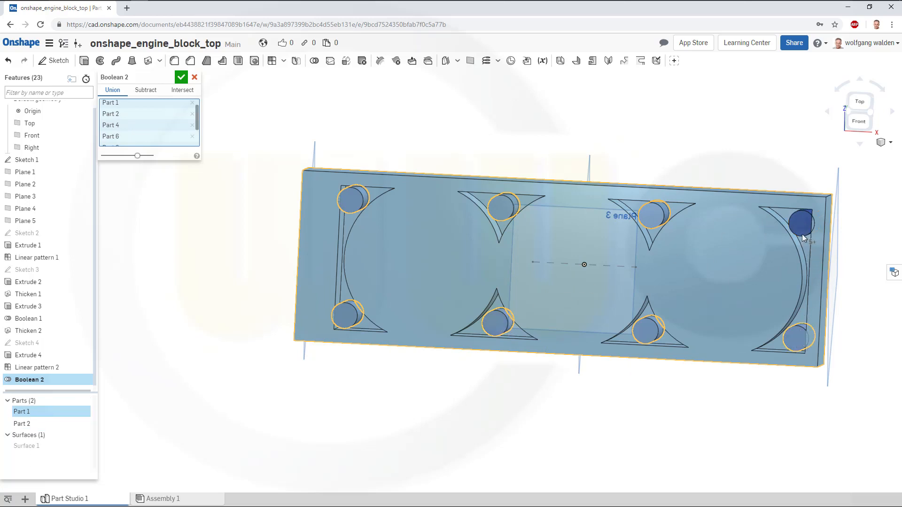
click(802, 225)
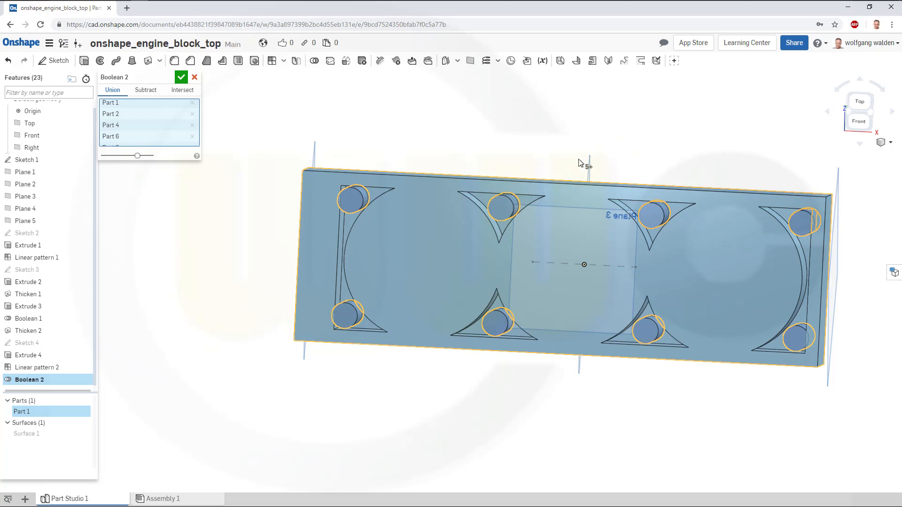
click(181, 77)
Start a sketch on the Right plane and draw a rectangle with one corner at the origin.
right_drag(383, 243, 651, 258)
right_drag(659, 243, 664, 242)
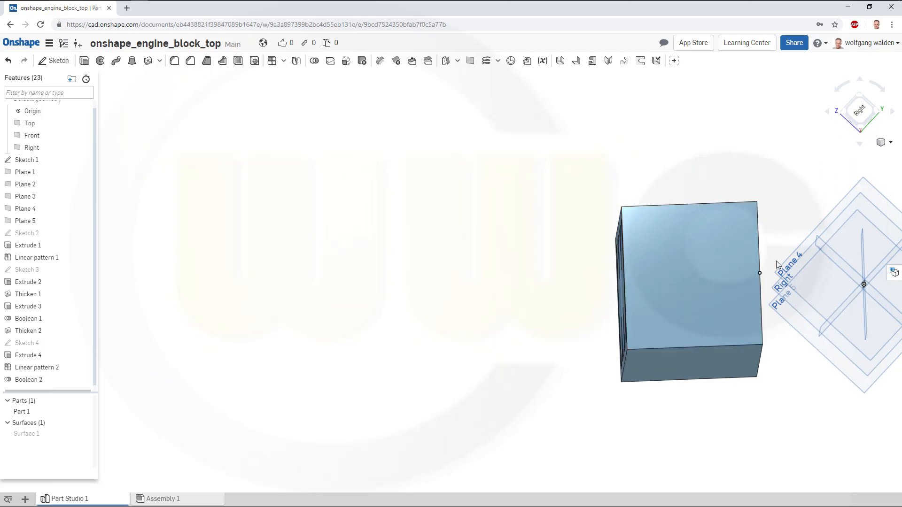
right_drag(779, 266, 791, 299)
click(56, 61)
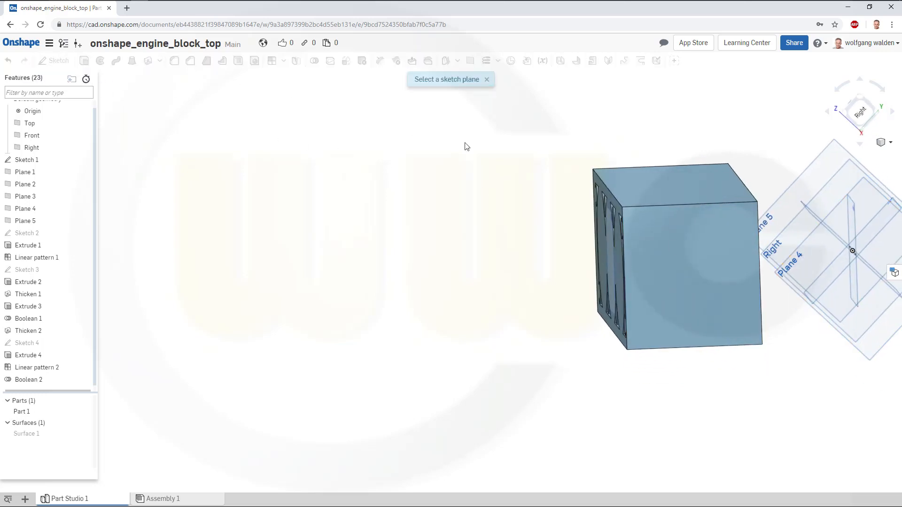
click(788, 226)
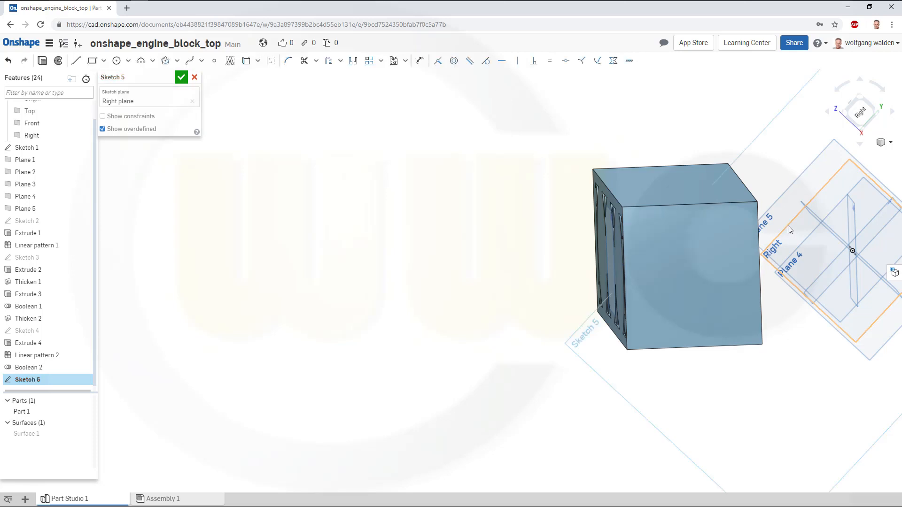
click(860, 113)
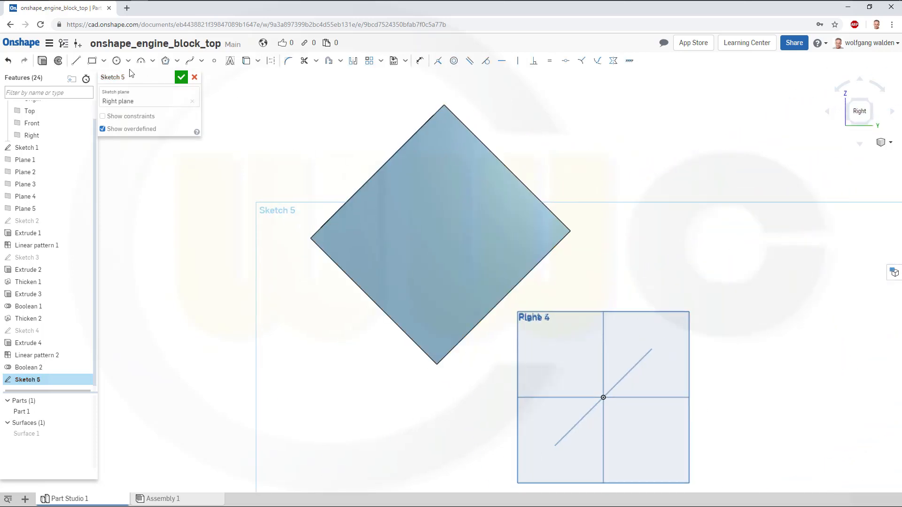
click(92, 60)
click(603, 398)
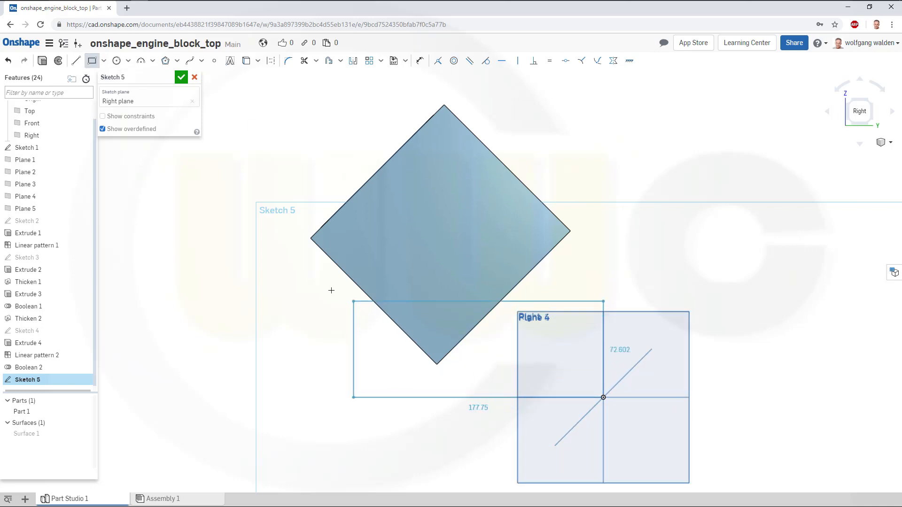
click(280, 274)
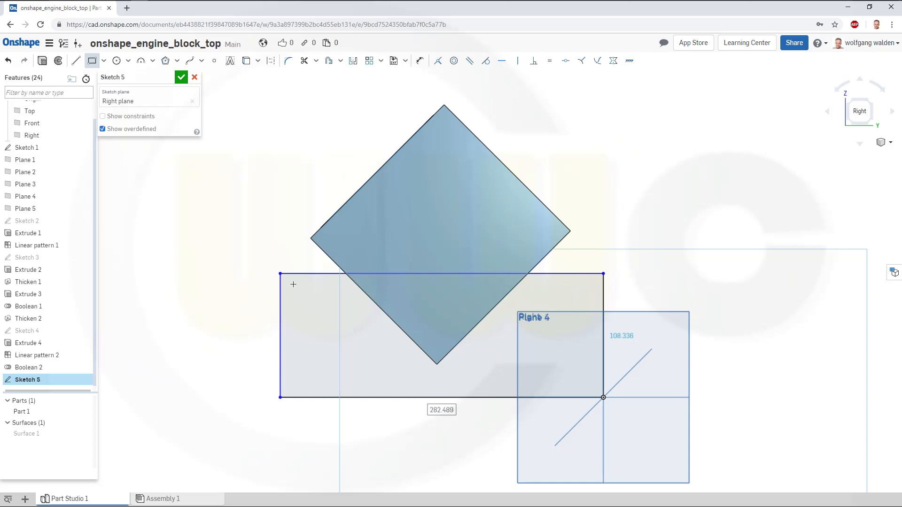
Set the rectangle's width to 165.1 mm and height to 175.4 mm, then finish the sketch.
text(165.1)
key(Return)
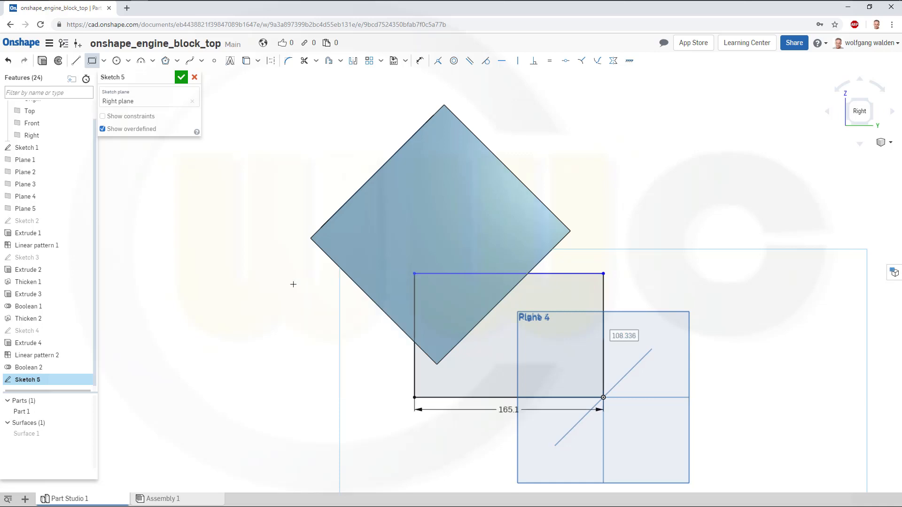
text(175.4)
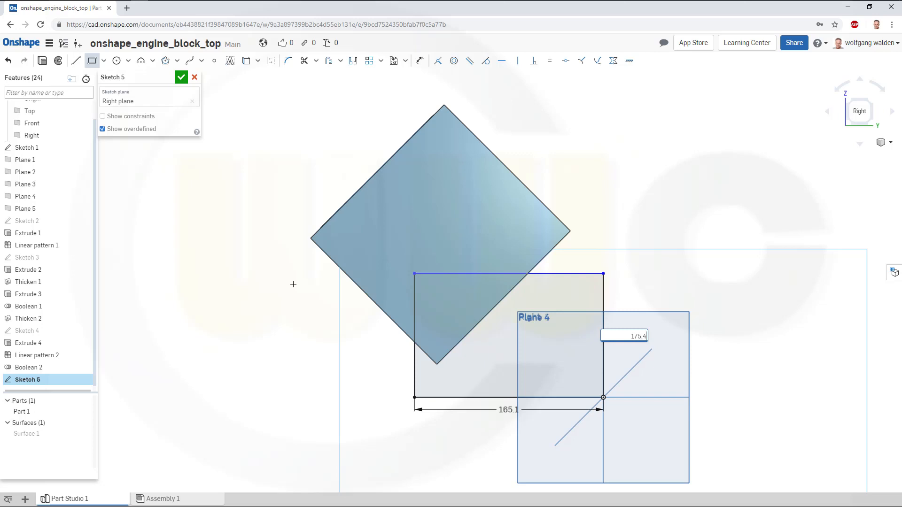
key(Escape)
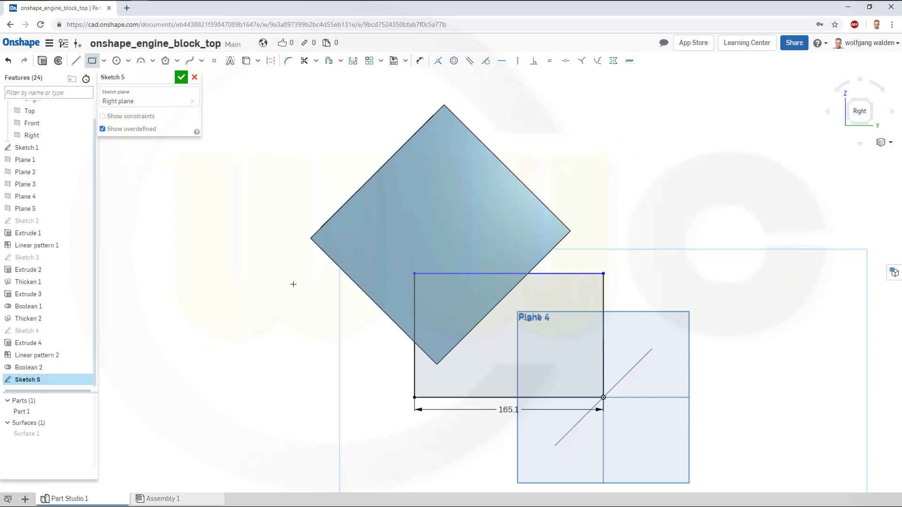
click(182, 78)
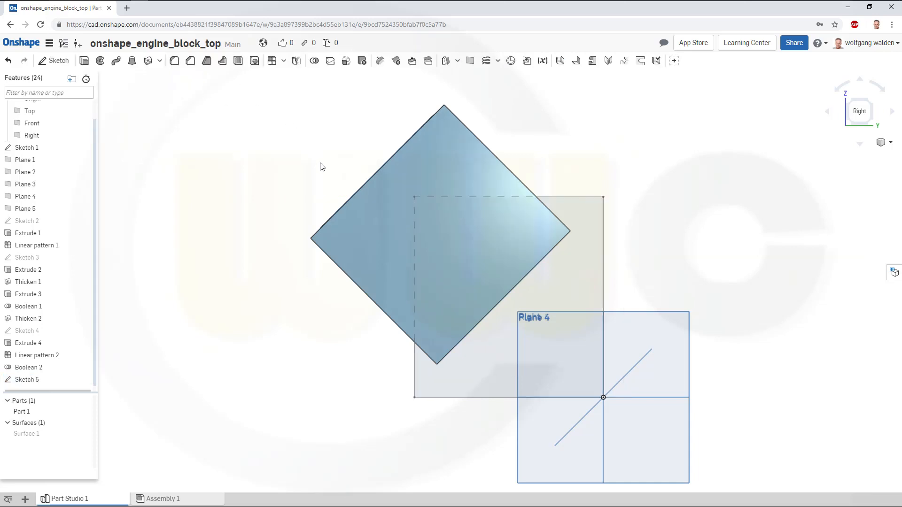
Extrude the Sketch 5 rectangle as a new solid, up to Plane 4 and with a second end up to Plane 5.
right_drag(320, 164, 308, 168)
scroll(589, 214, up, 2)
scroll(600, 221, down, 4)
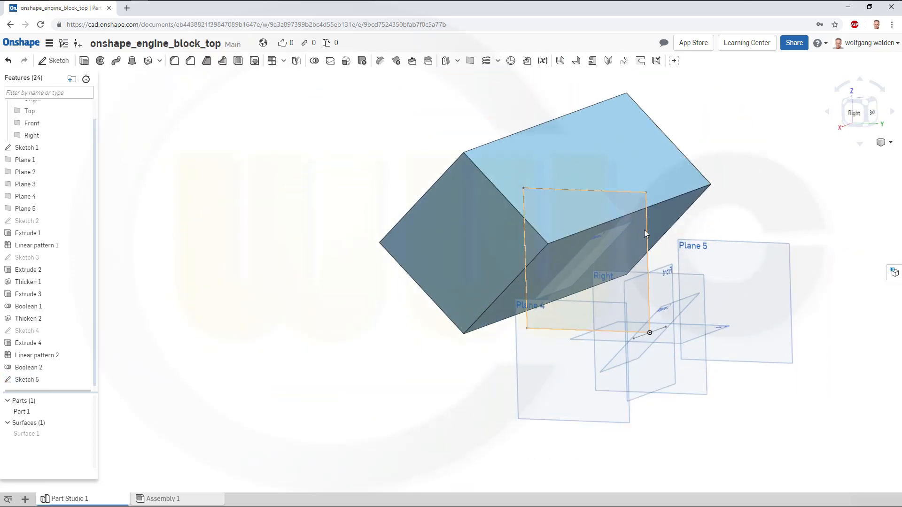
scroll(644, 231, down, 2)
click(84, 61)
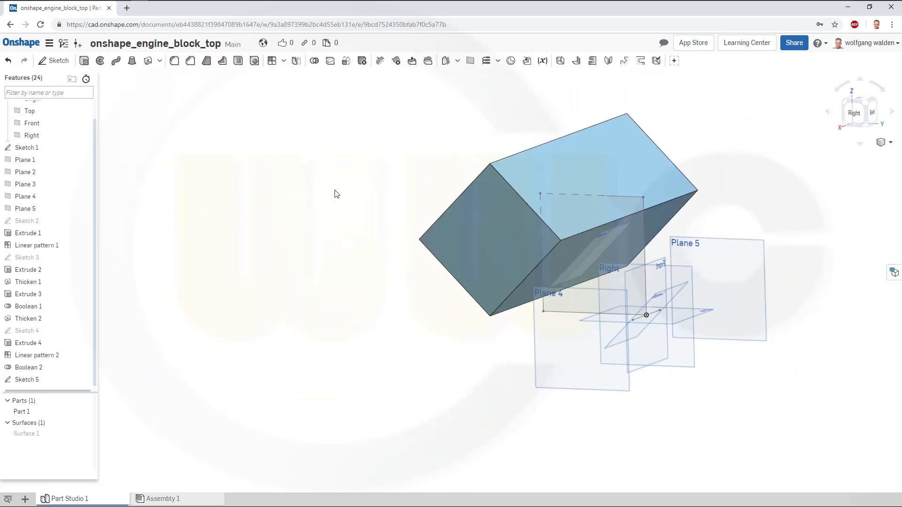
click(637, 247)
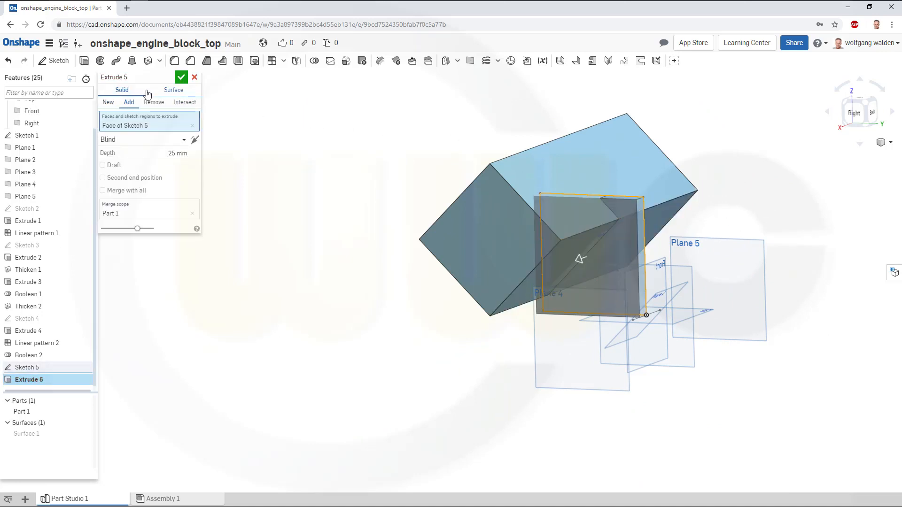
click(107, 103)
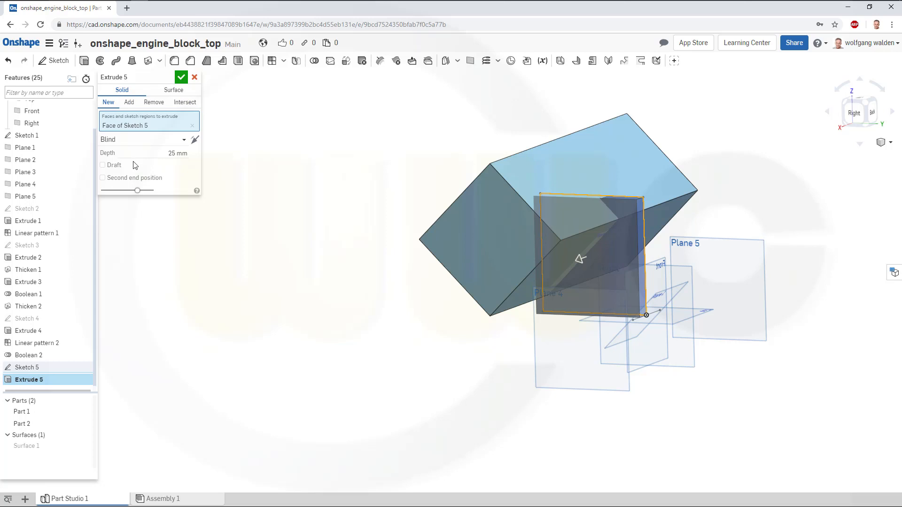
click(182, 140)
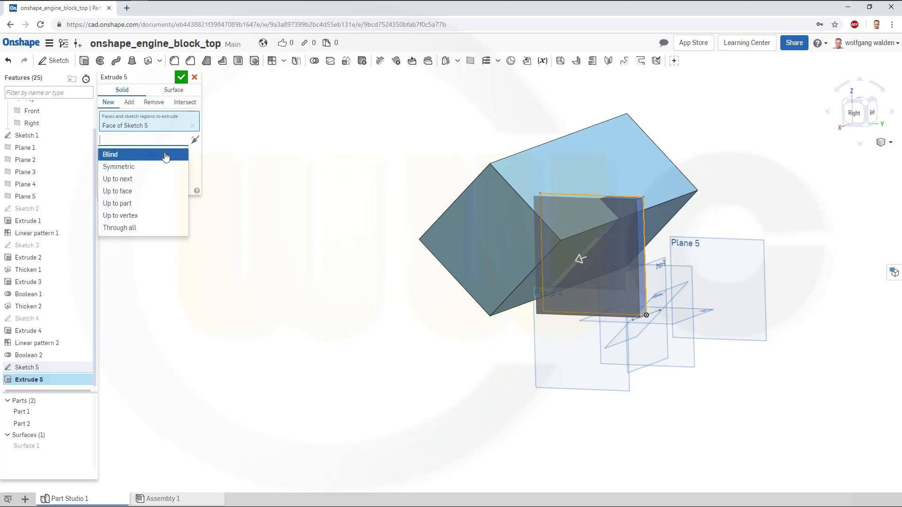
click(133, 192)
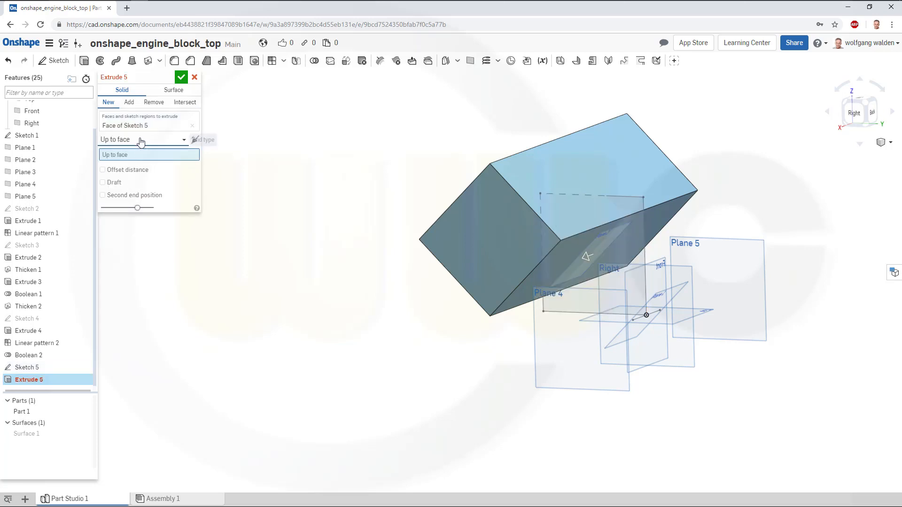
click(535, 328)
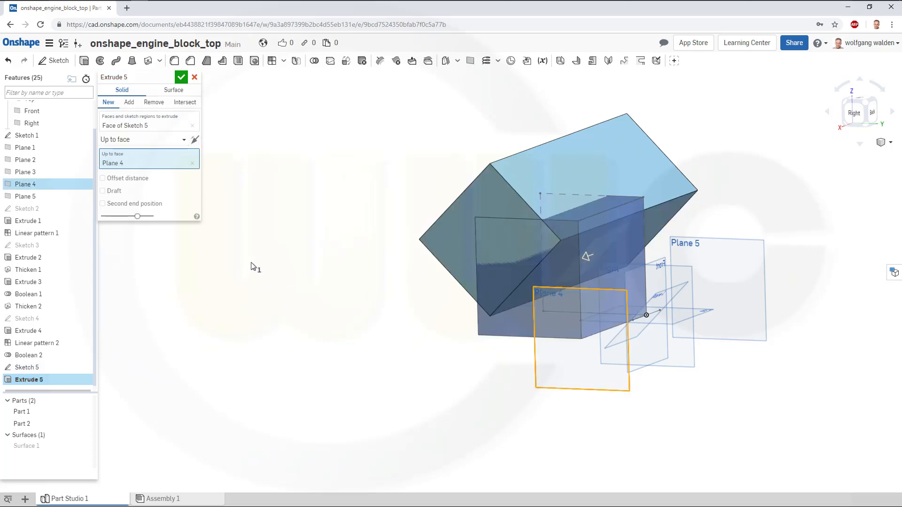
click(140, 206)
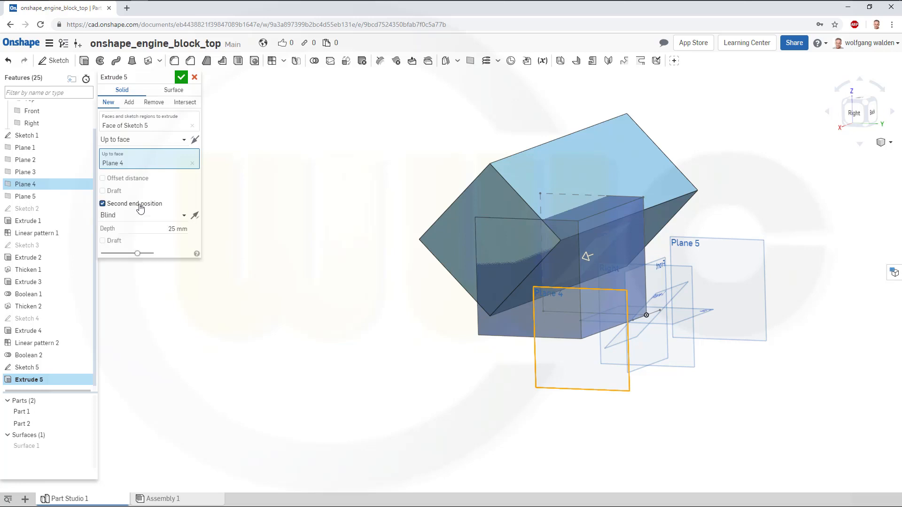
click(184, 218)
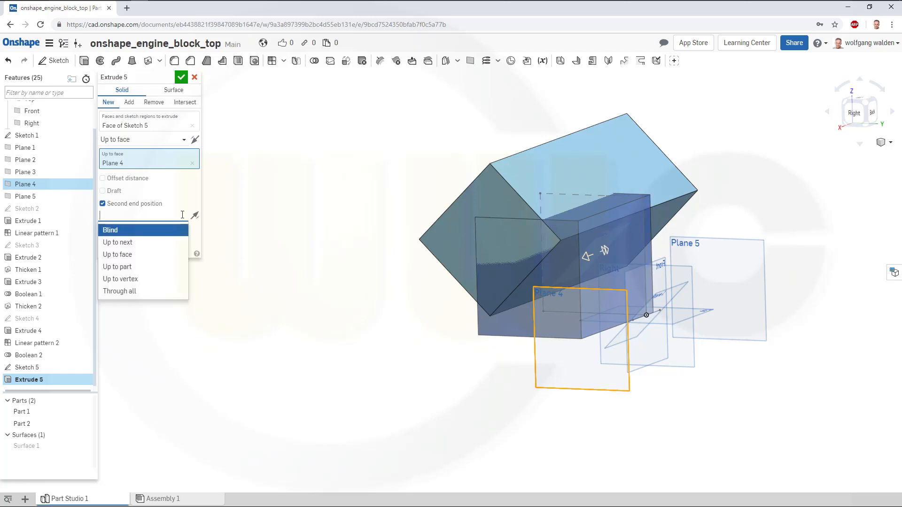
click(151, 254)
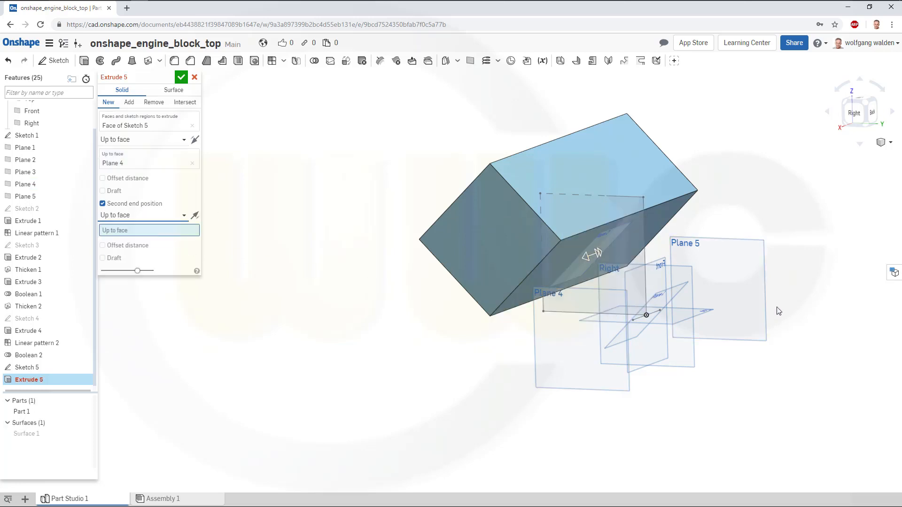
click(764, 297)
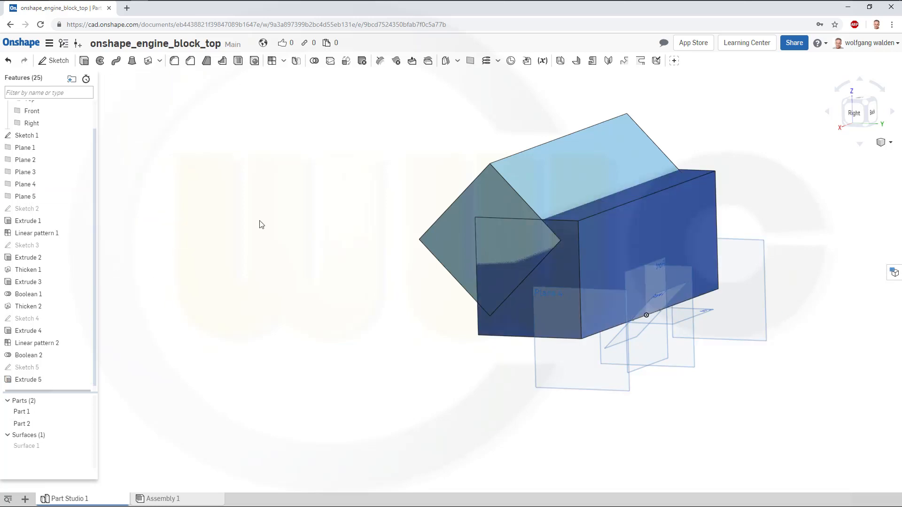
mouse_move(267, 219)
right_down()
mouse_move(281, 216)
mouse_move(277, 223)
right_up()
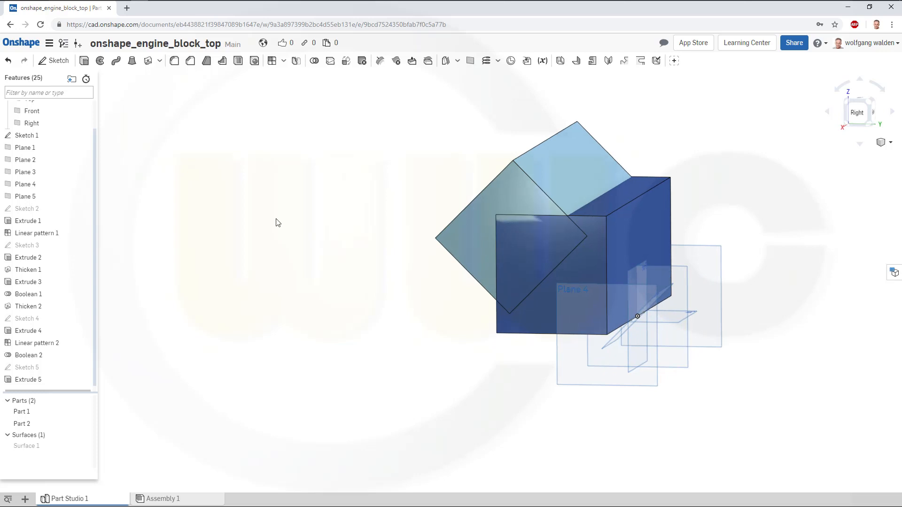
Create a sketch on the Right plane that projects the outline of the tilted square block's face, then finish it.
click(54, 60)
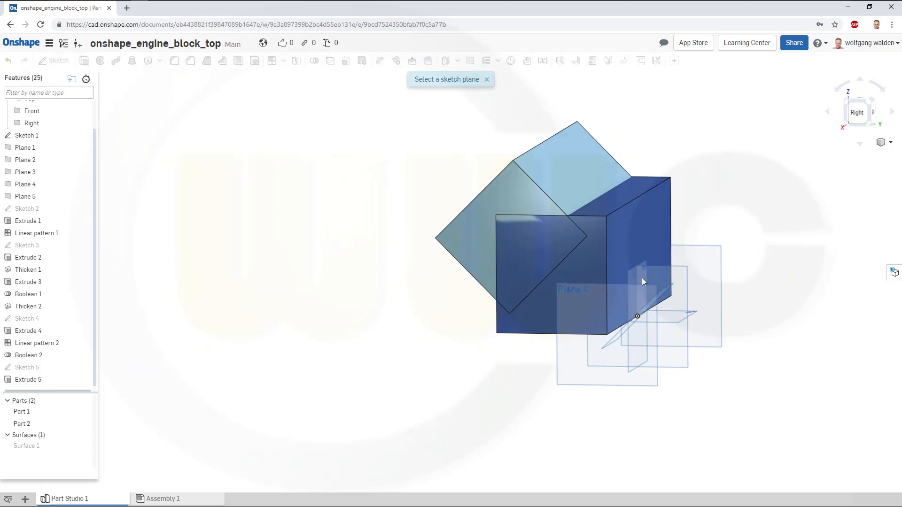
click(686, 282)
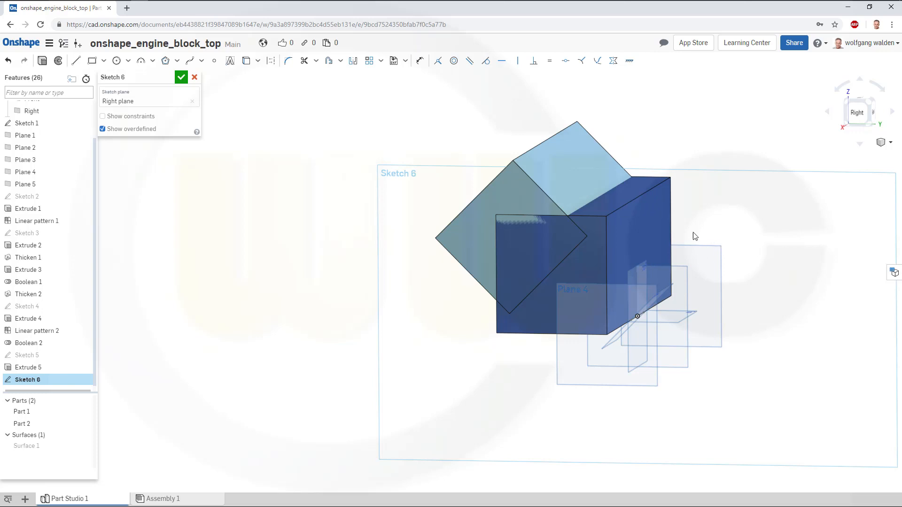
click(856, 115)
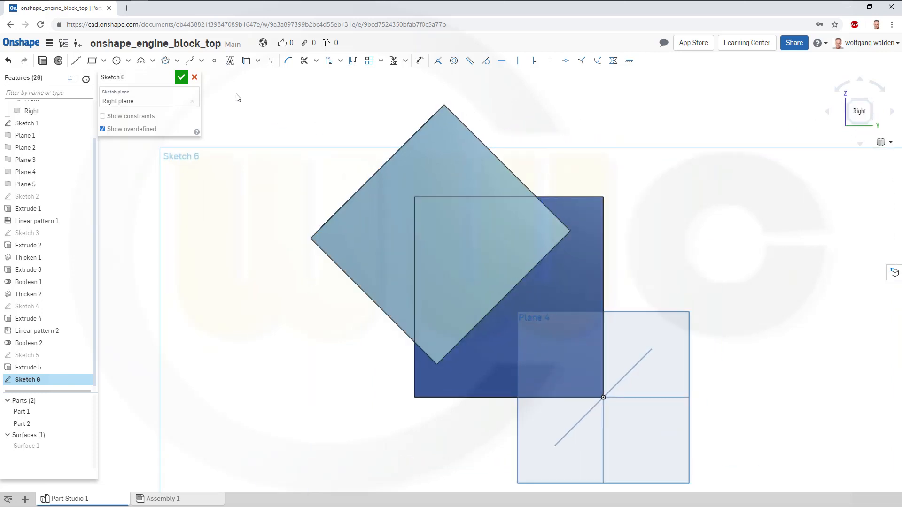
click(249, 64)
click(476, 169)
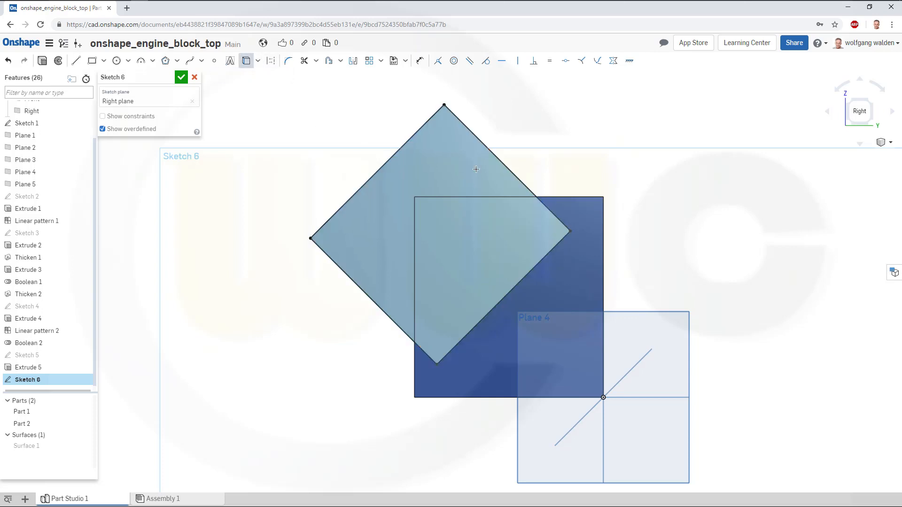
click(181, 78)
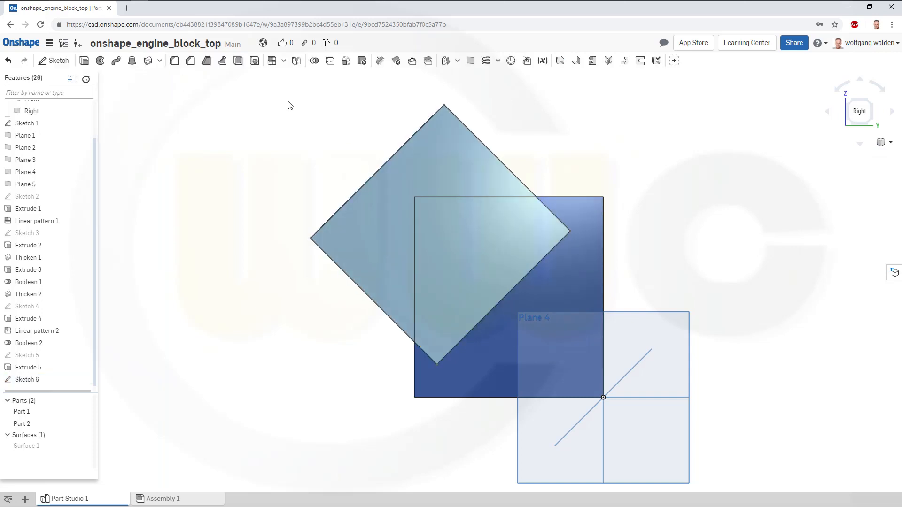
right_drag(670, 159, 638, 167)
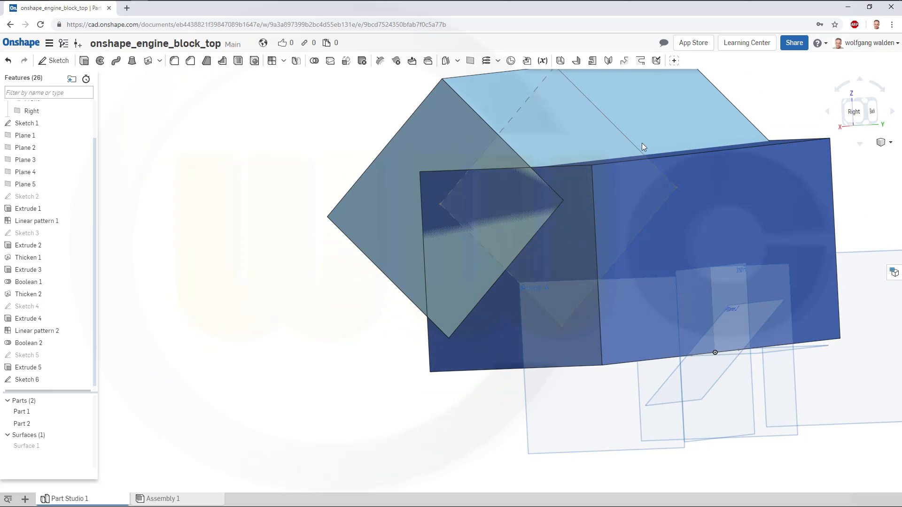
scroll(746, 108, up, 1)
scroll(740, 113, down, 2)
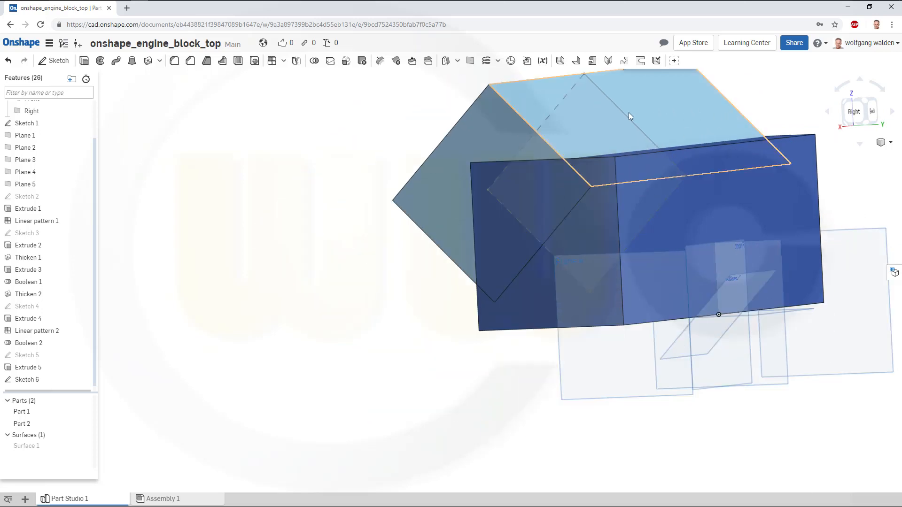
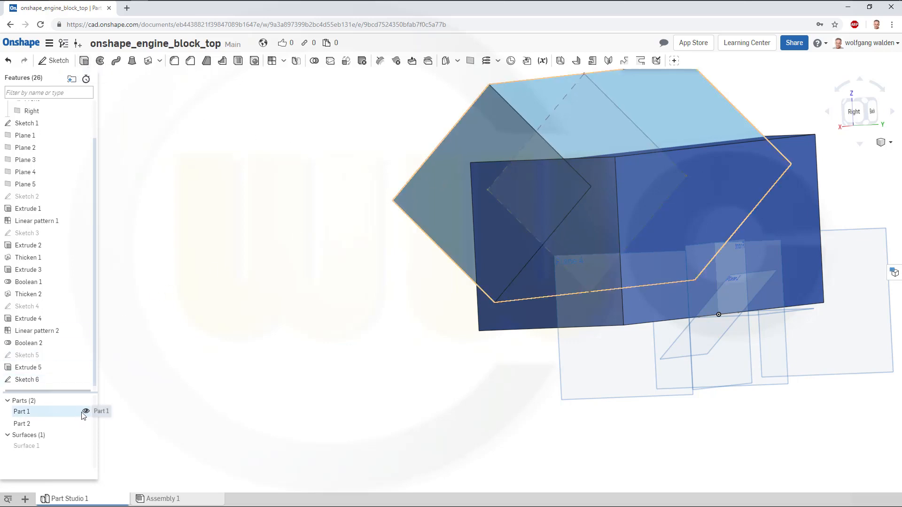
Hide Part 1, then extrude-remove the Sketch 6 face from Part 2 up to Plane 4, with a second end up to Plane 5.
click(86, 412)
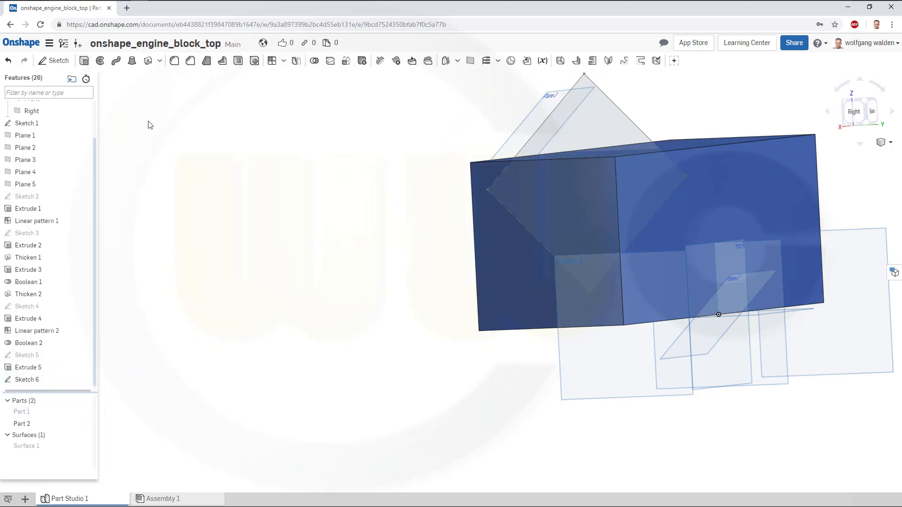
click(84, 62)
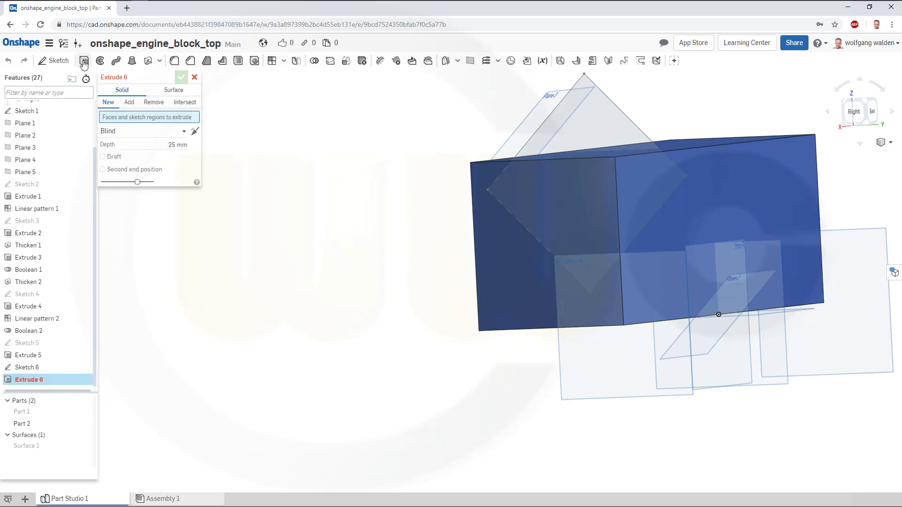
click(150, 105)
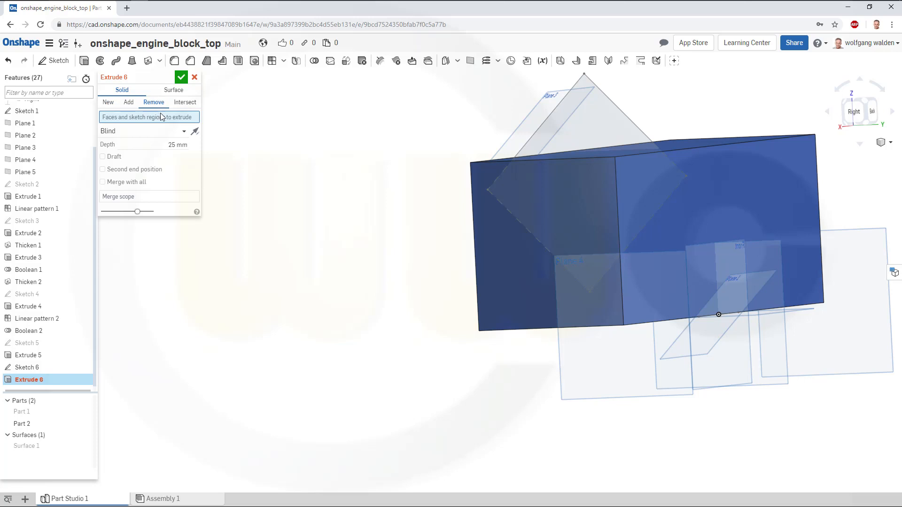
click(593, 129)
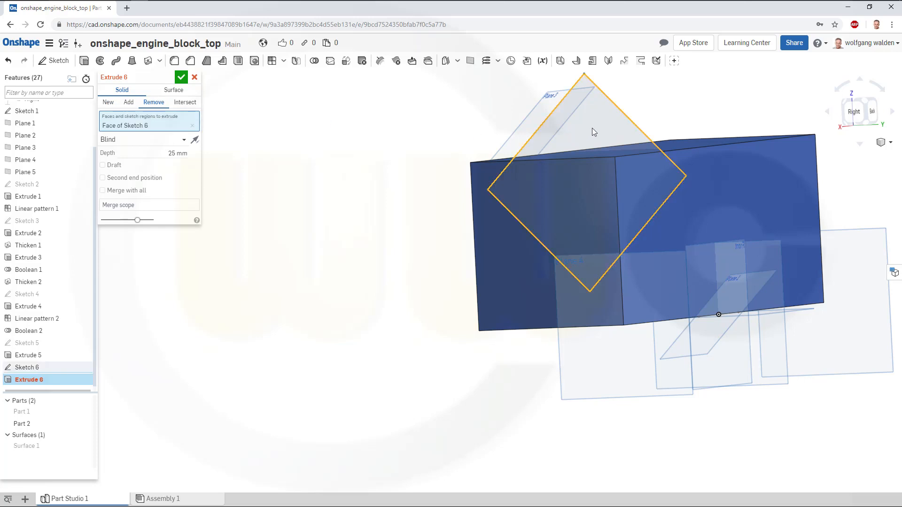
click(184, 140)
click(135, 192)
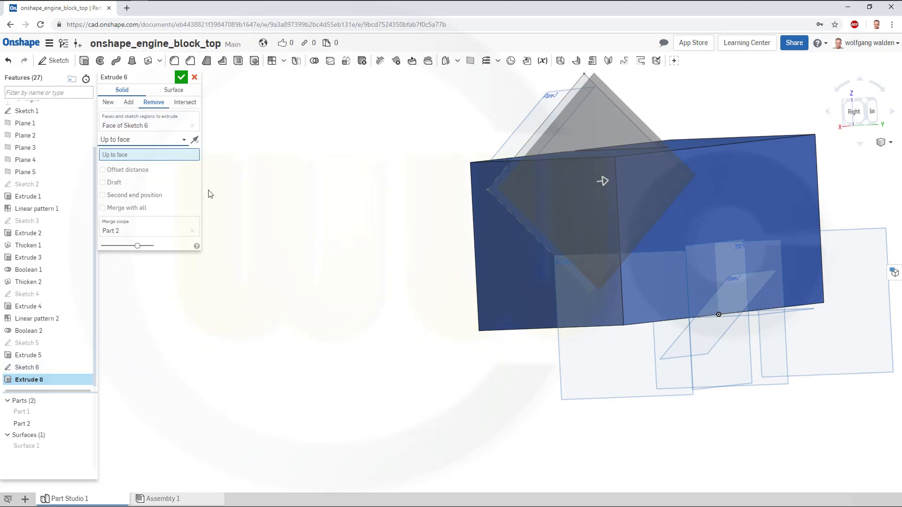
click(561, 378)
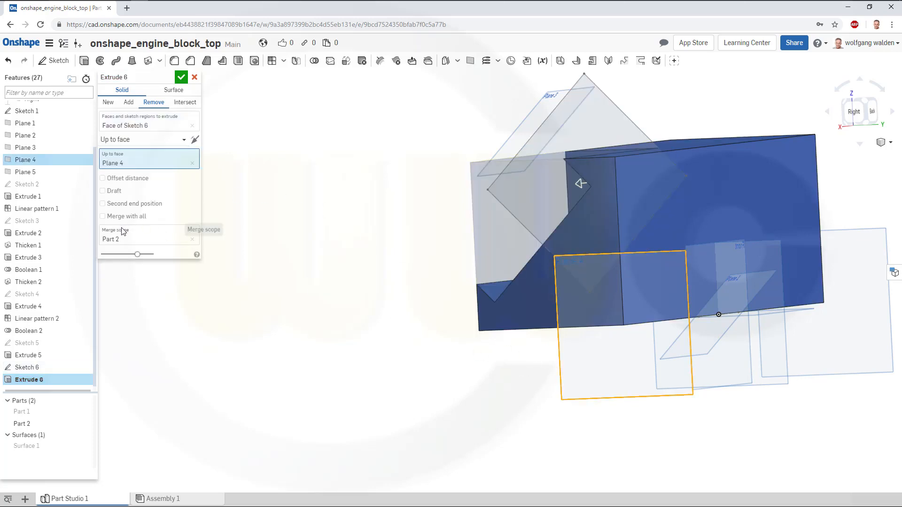
click(103, 204)
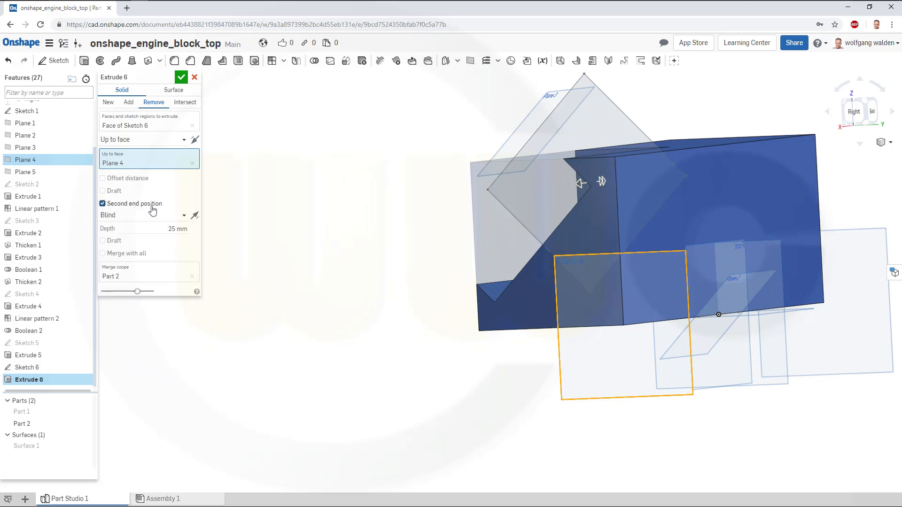
click(183, 216)
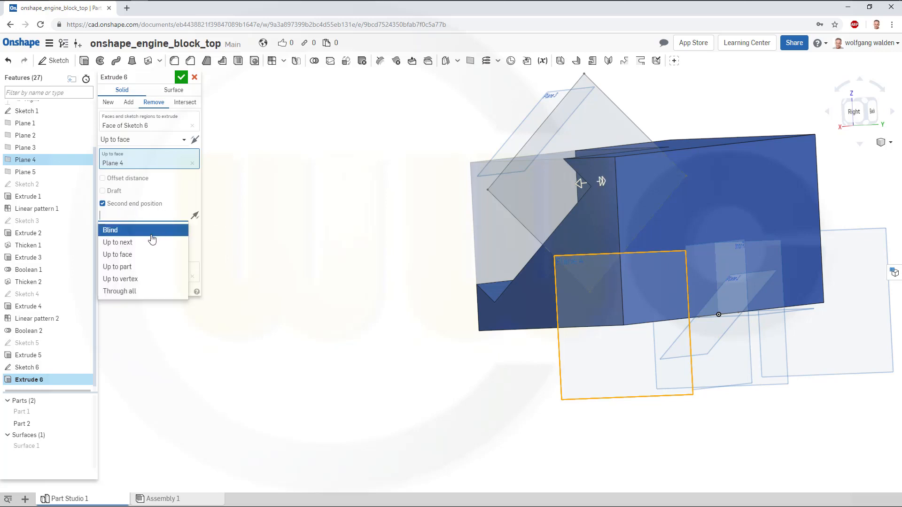
click(128, 255)
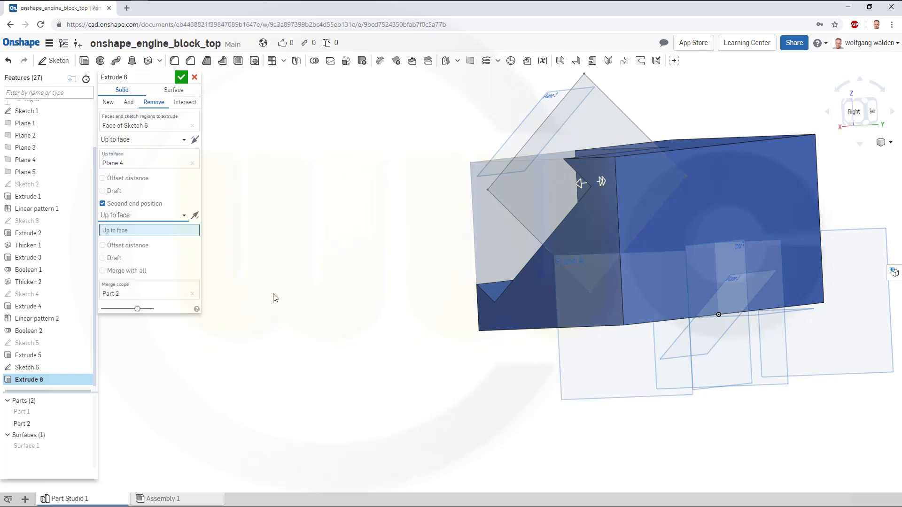
click(847, 376)
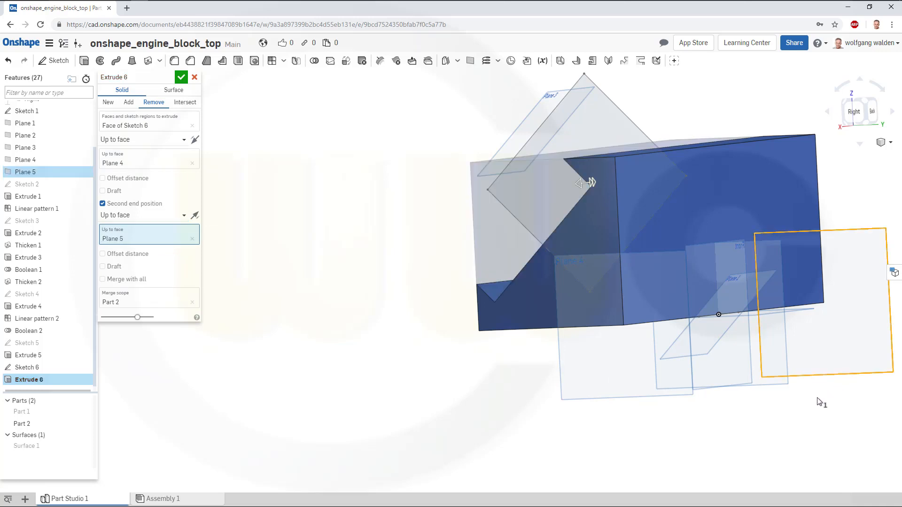
right_drag(315, 294, 365, 296)
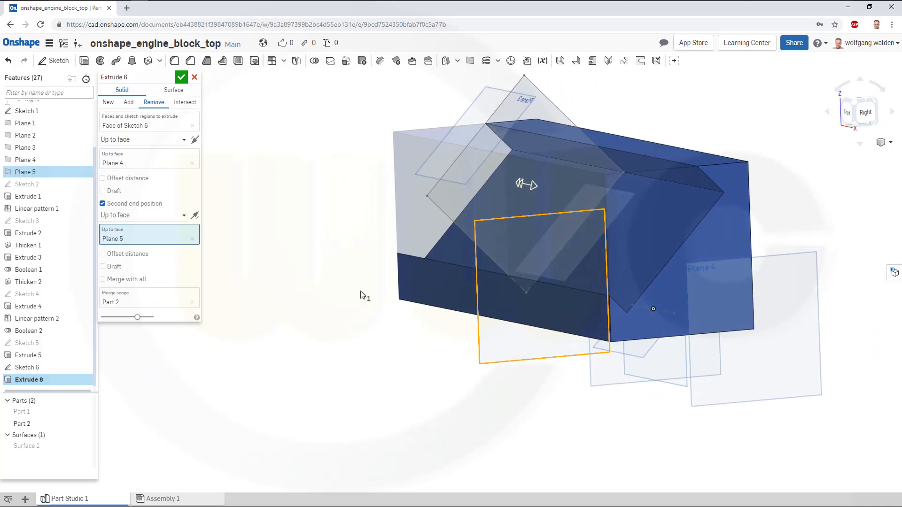
click(181, 78)
Shell Part 2 with a 19 mm thickness, removing the Extrude 6 face and both Extrude 5 end faces.
right_drag(318, 211, 311, 214)
scroll(699, 112, up, 2)
scroll(688, 117, down, 2)
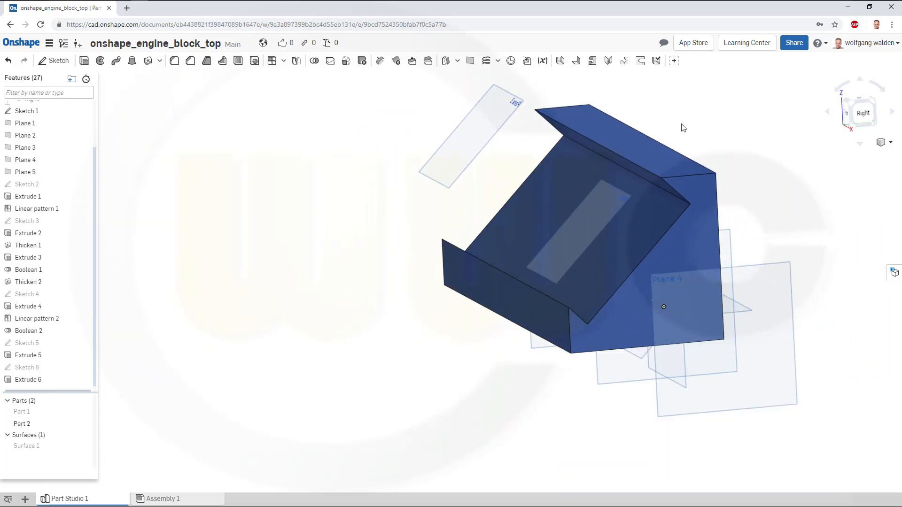
right_drag(683, 132, 686, 130)
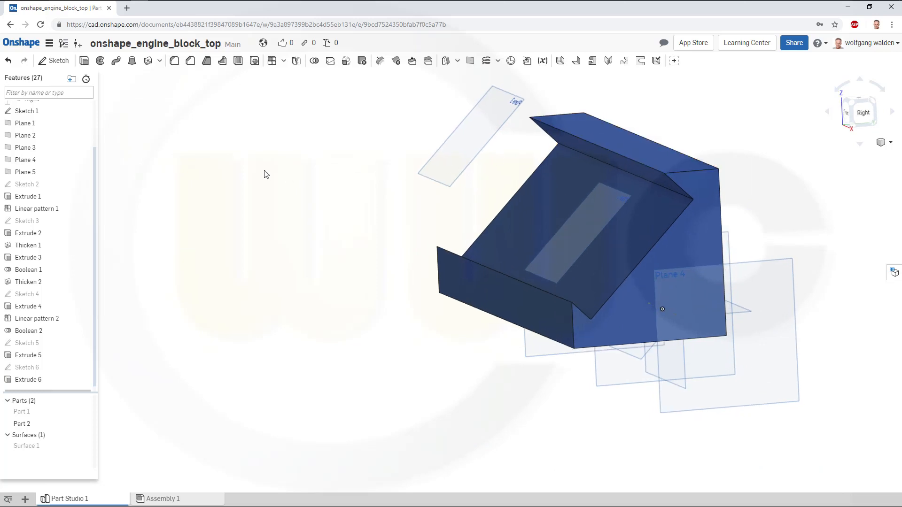
click(238, 61)
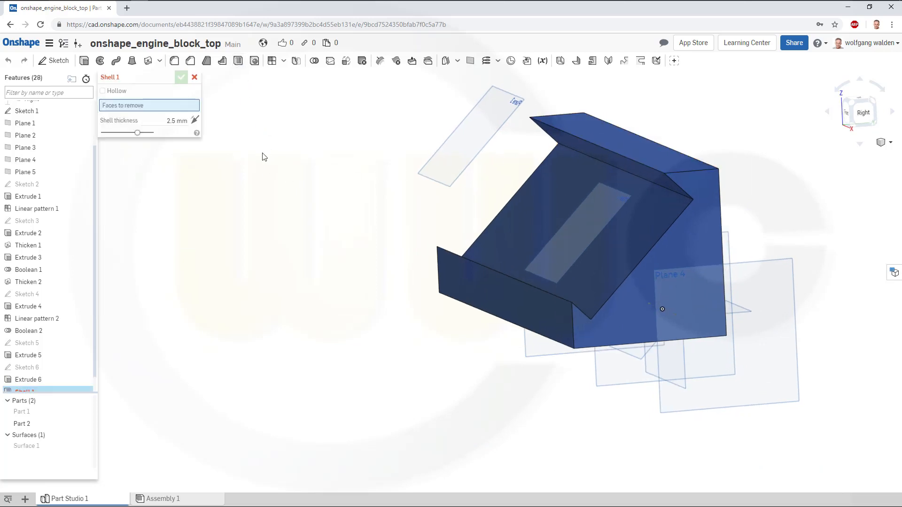
click(160, 119)
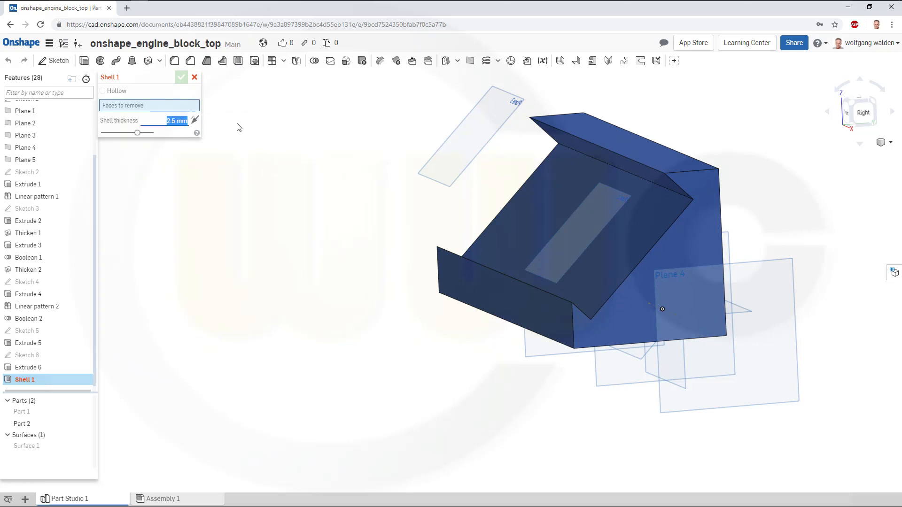
text(19)
key(Return)
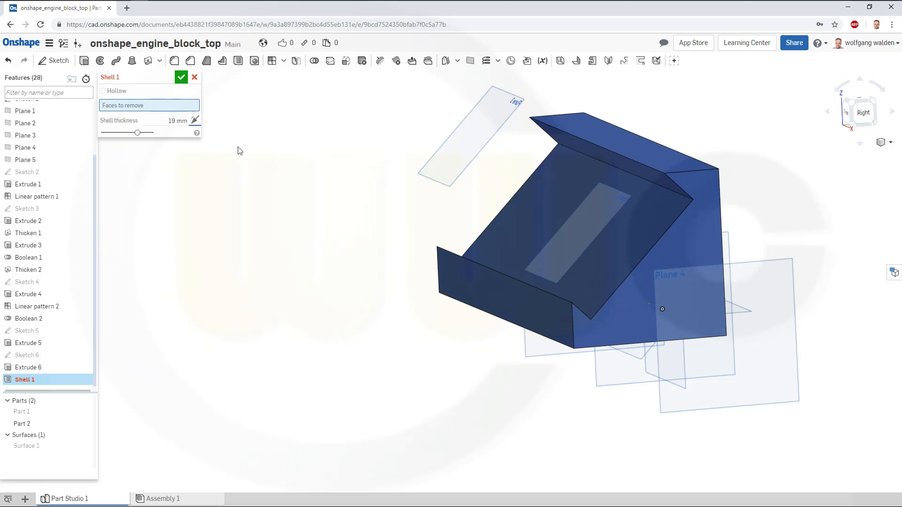
click(515, 227)
right_drag(785, 267, 701, 275)
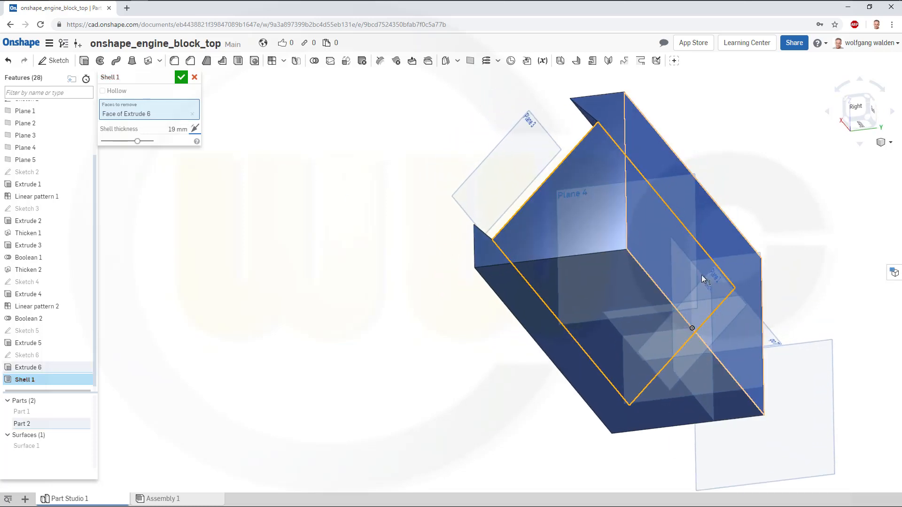
click(582, 371)
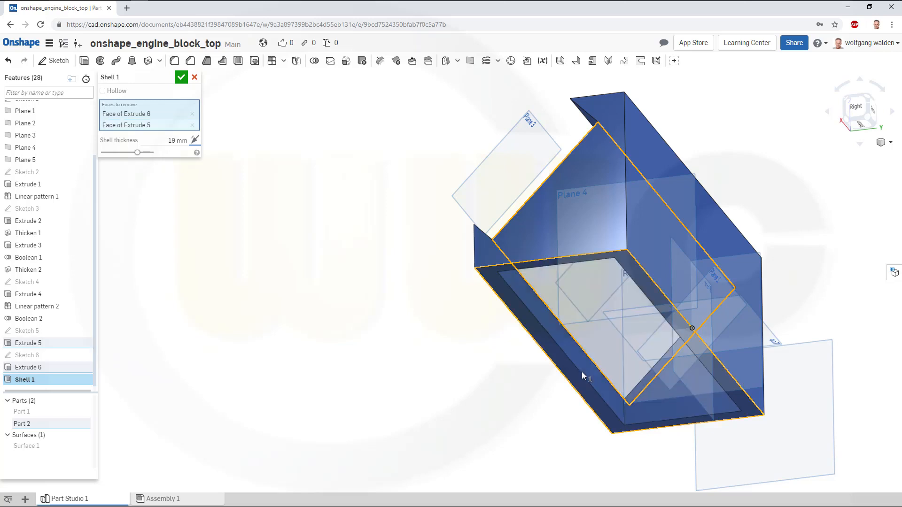
click(735, 254)
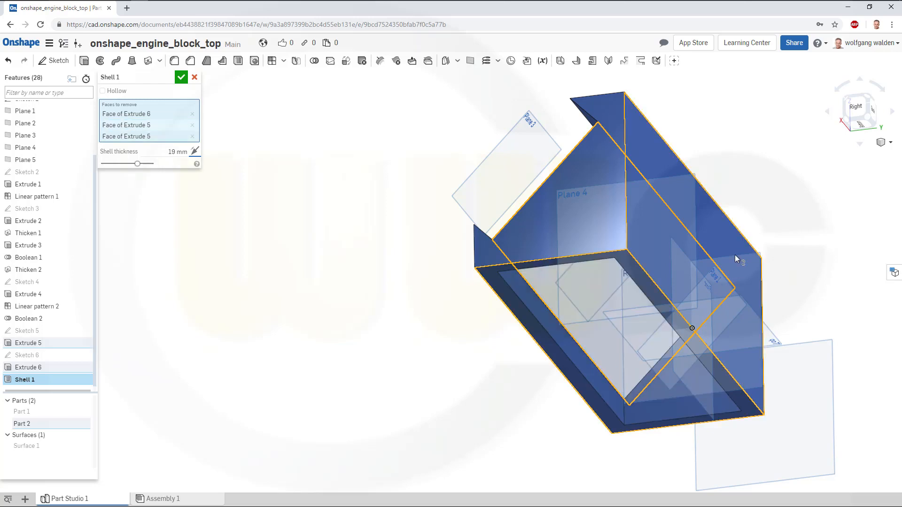
click(181, 77)
Show Part 1 again and union Part 1 and Part 2 with a Boolean.
right_drag(242, 127, 378, 221)
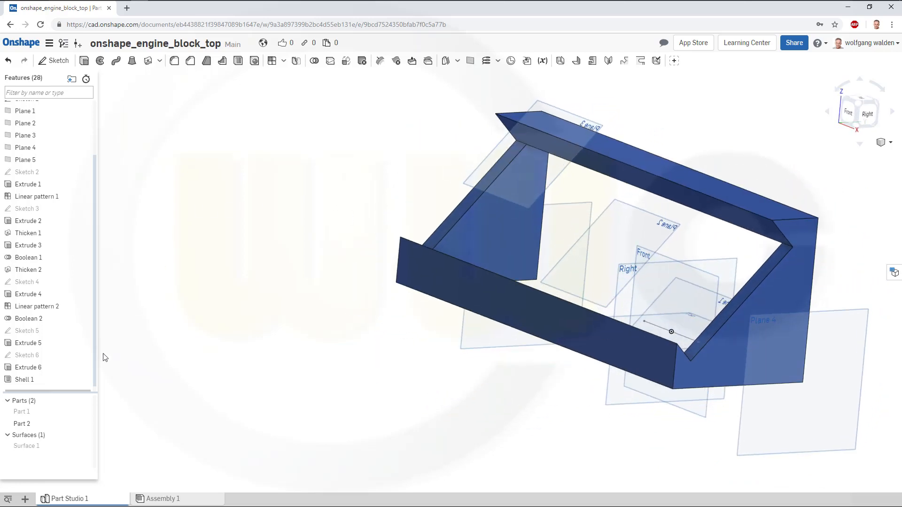
click(85, 412)
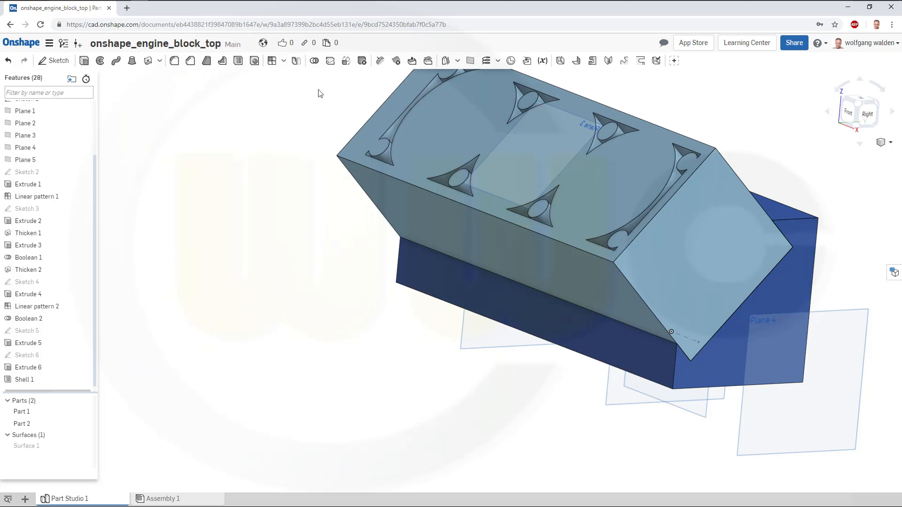
click(314, 61)
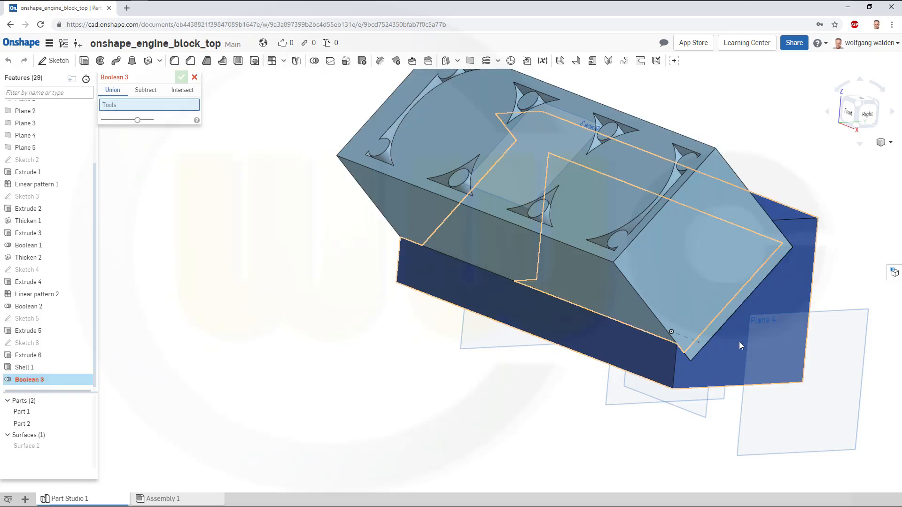
click(692, 265)
click(685, 261)
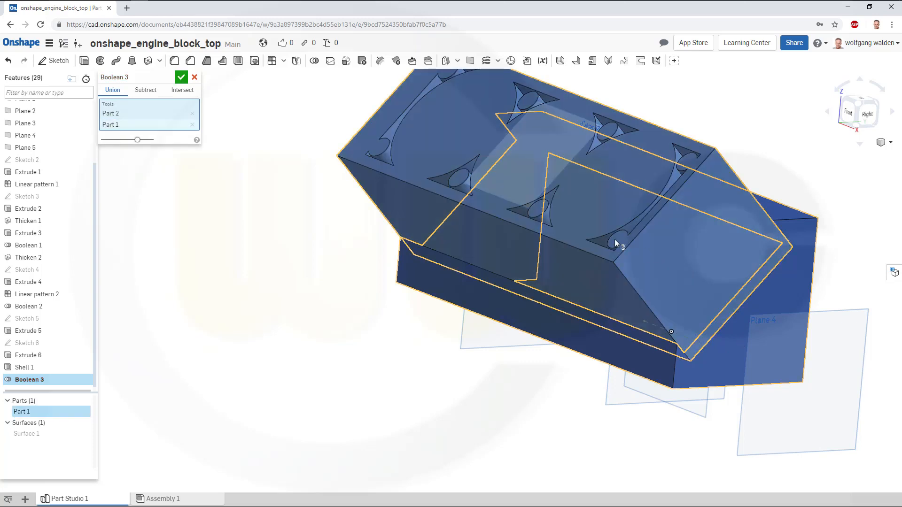
click(180, 78)
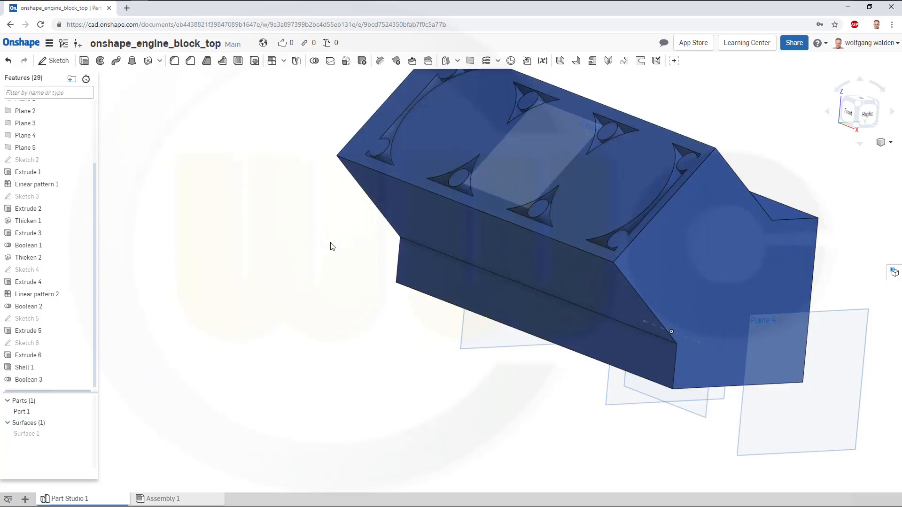
Start a new sketch on Plane 3 and view it normal to the sketch plane.
right_drag(330, 246, 547, 116)
middle_drag(548, 114, 524, 161)
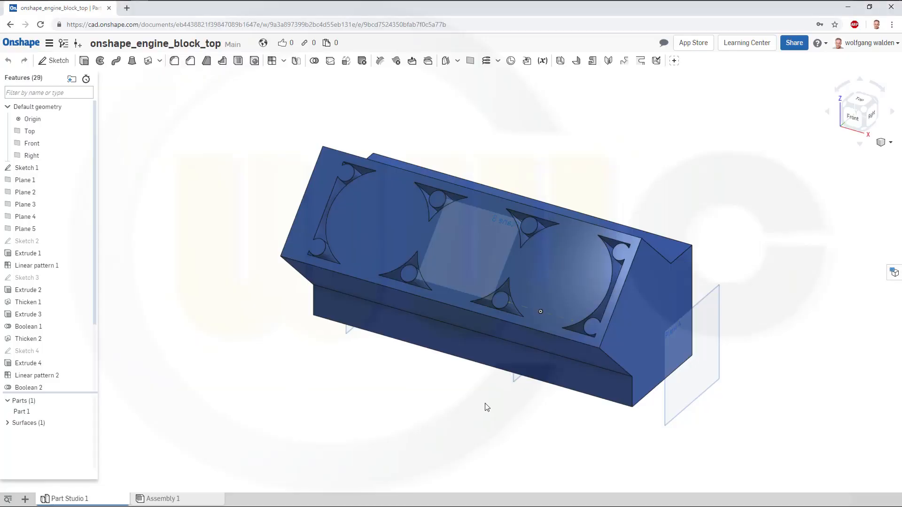
mouse_move(485, 404)
right_down()
mouse_move(517, 401)
mouse_move(499, 419)
mouse_move(500, 407)
mouse_move(479, 393)
right_up()
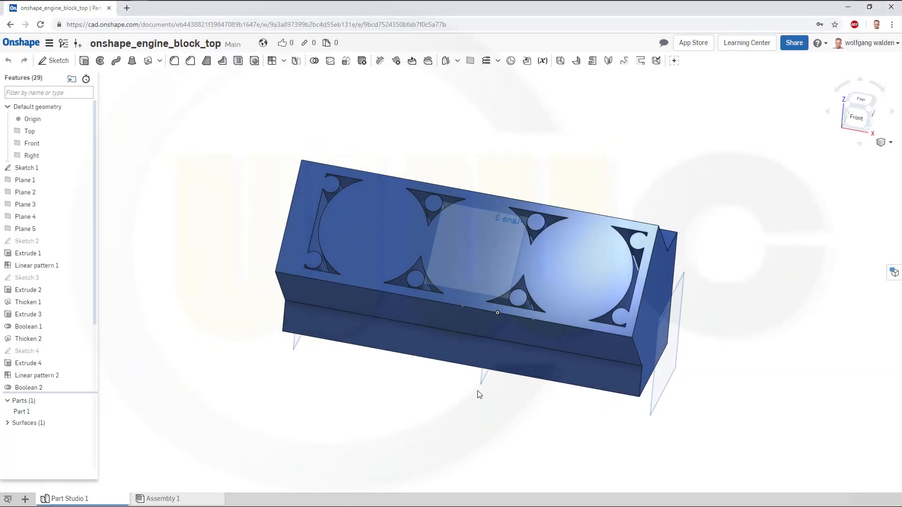
click(53, 60)
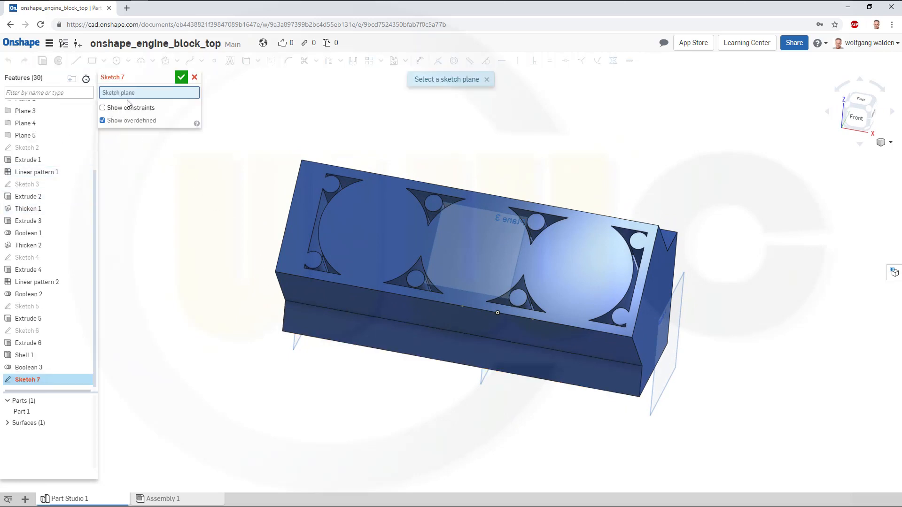
scroll(47, 150, up, 3)
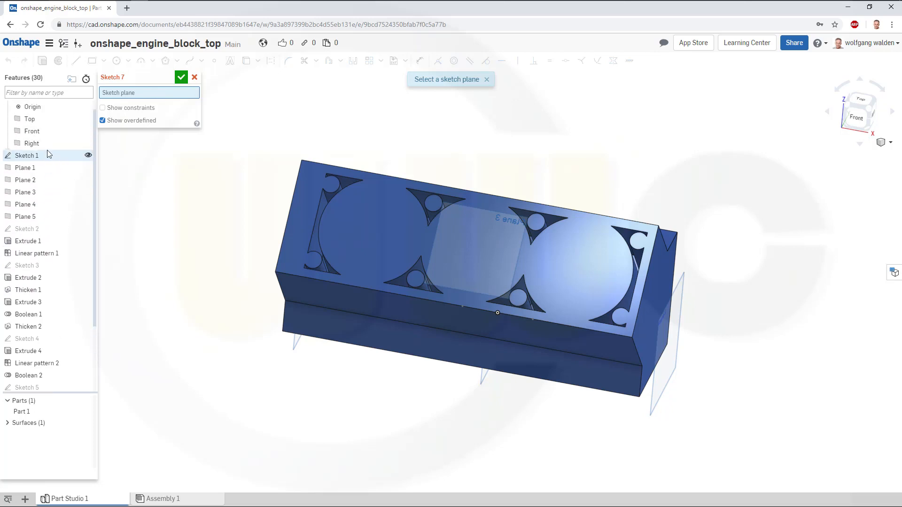
click(36, 206)
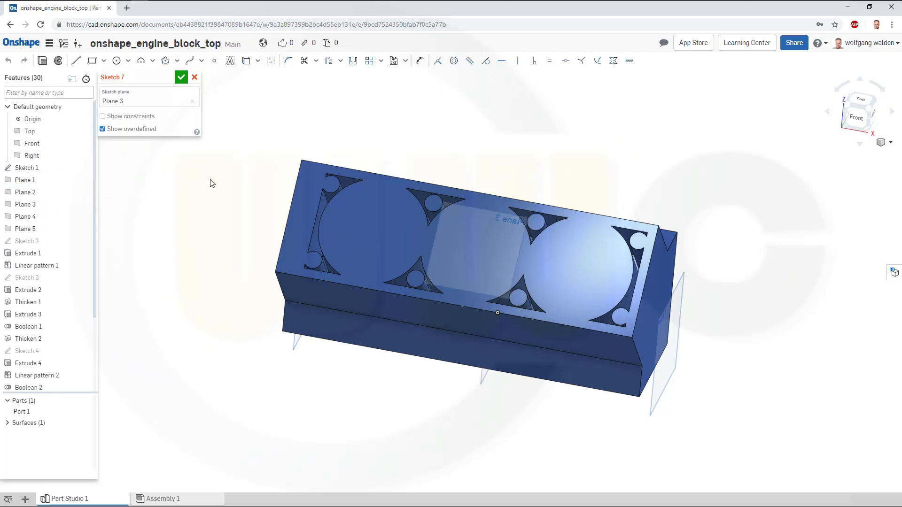
key(n)
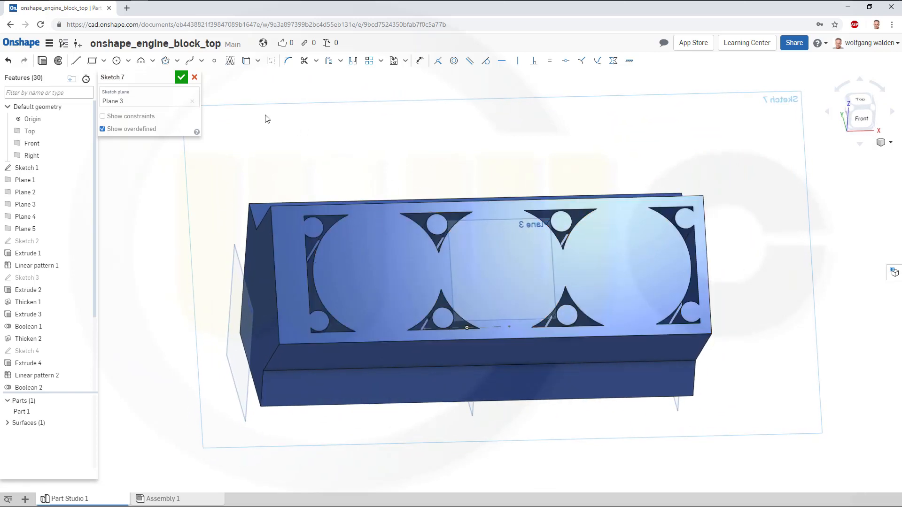
Project the bolt-boss circles and bore outline edges of the top face into Sketch 7 with the Use tool.
click(248, 65)
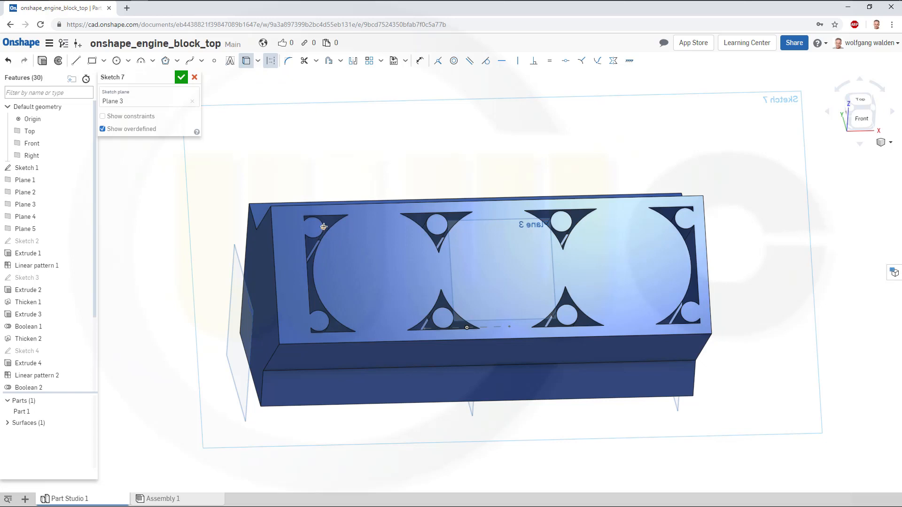
scroll(324, 226, up, 2)
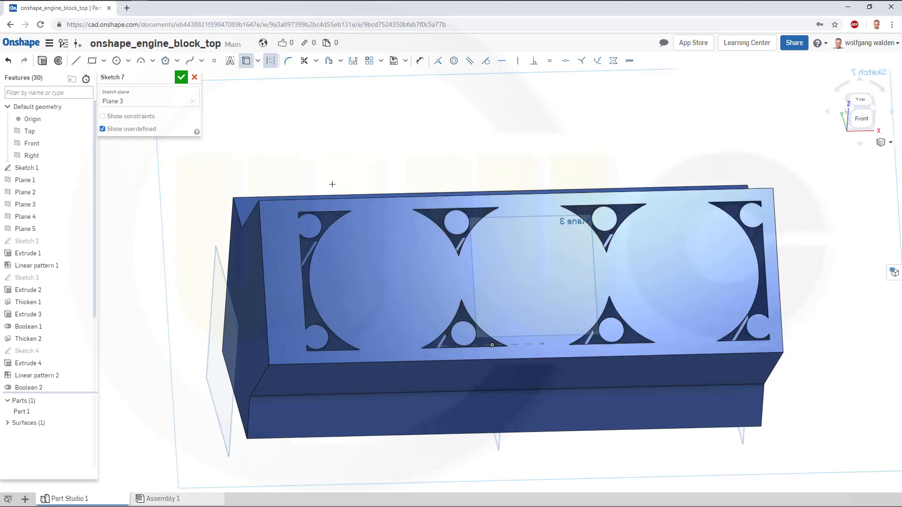
click(320, 220)
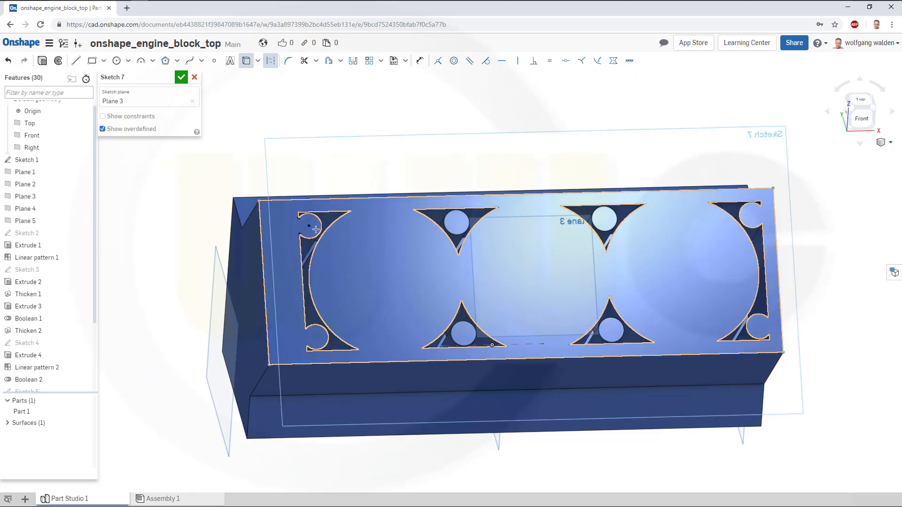
click(314, 325)
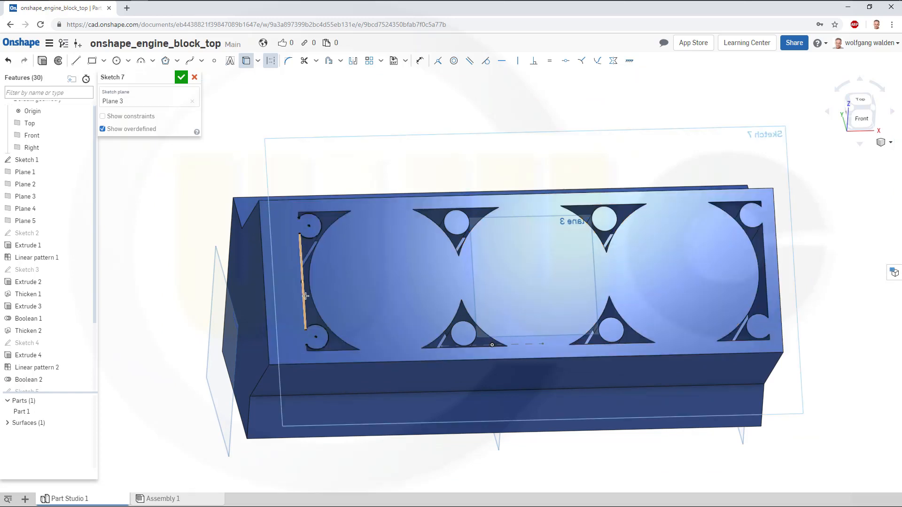
click(311, 295)
click(456, 235)
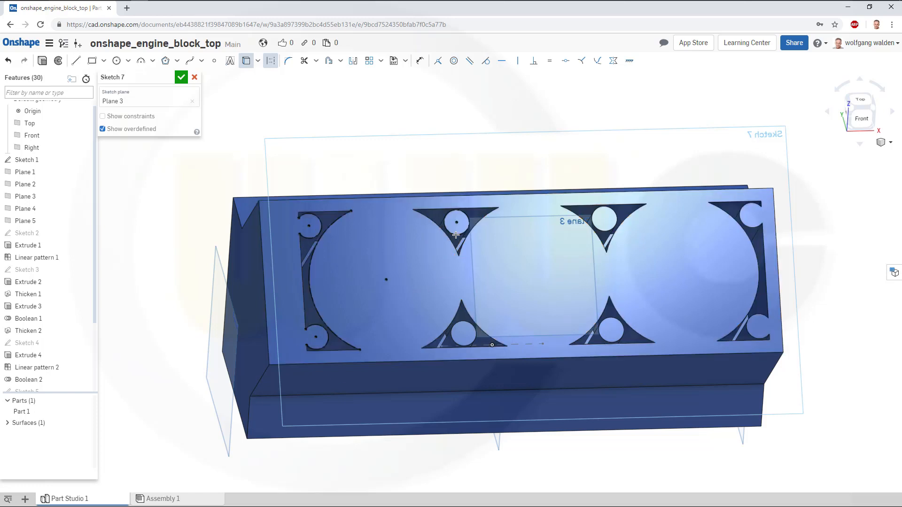
click(475, 341)
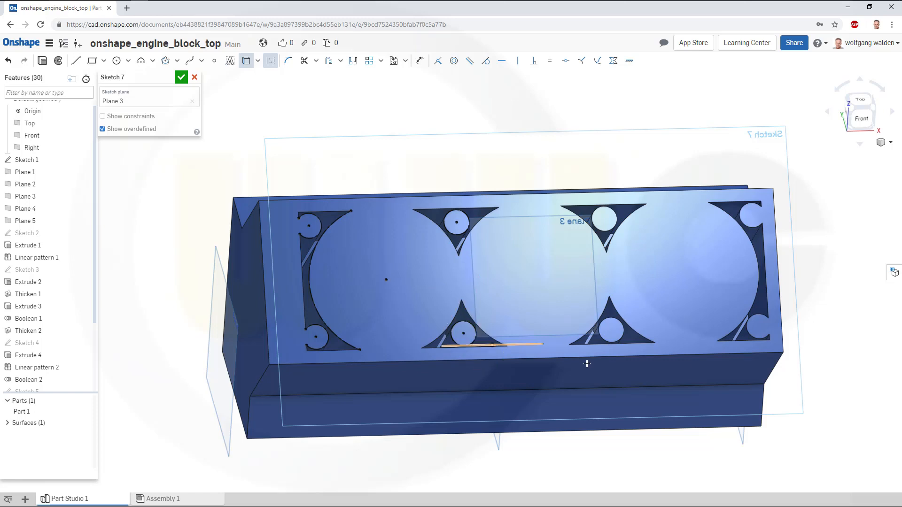
click(606, 311)
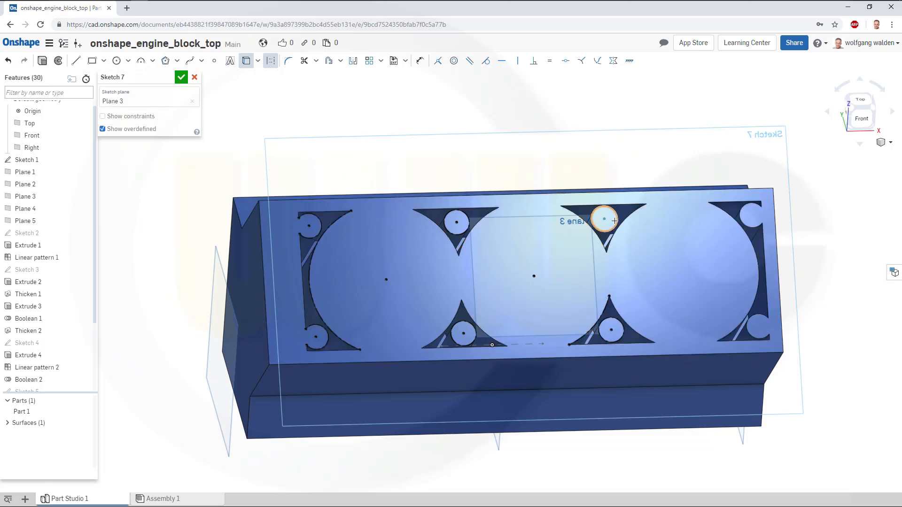
click(631, 217)
click(750, 228)
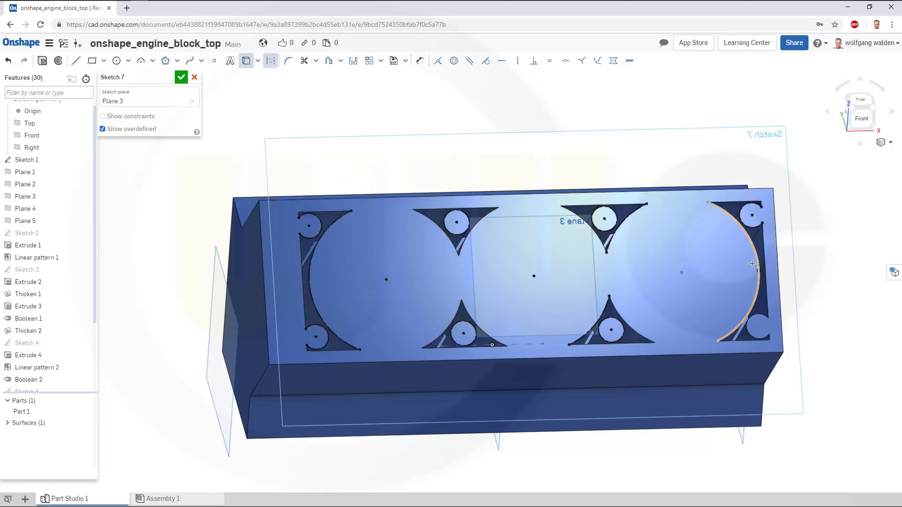
click(759, 313)
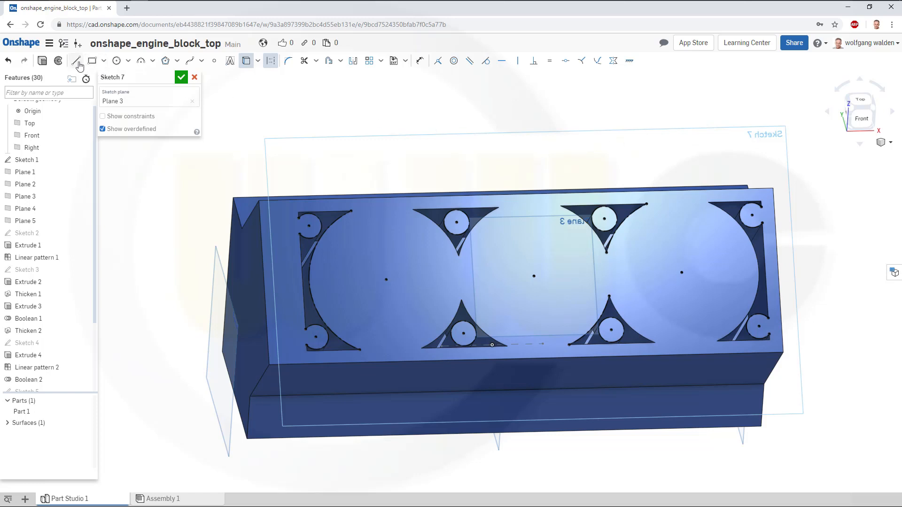
Draw a chain of lines joining the bolt-boss centres through the bore centres in a crossing diamond pattern.
key(l)
key(n)
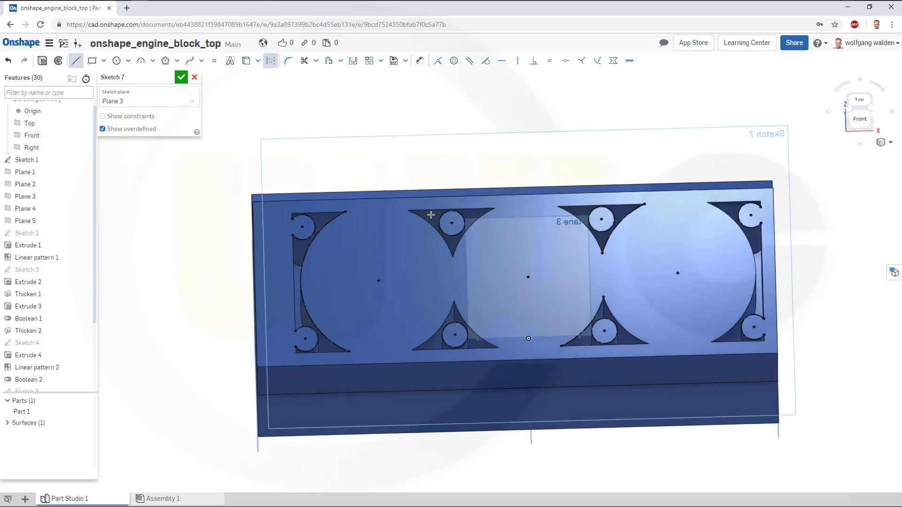
click(452, 223)
click(270, 61)
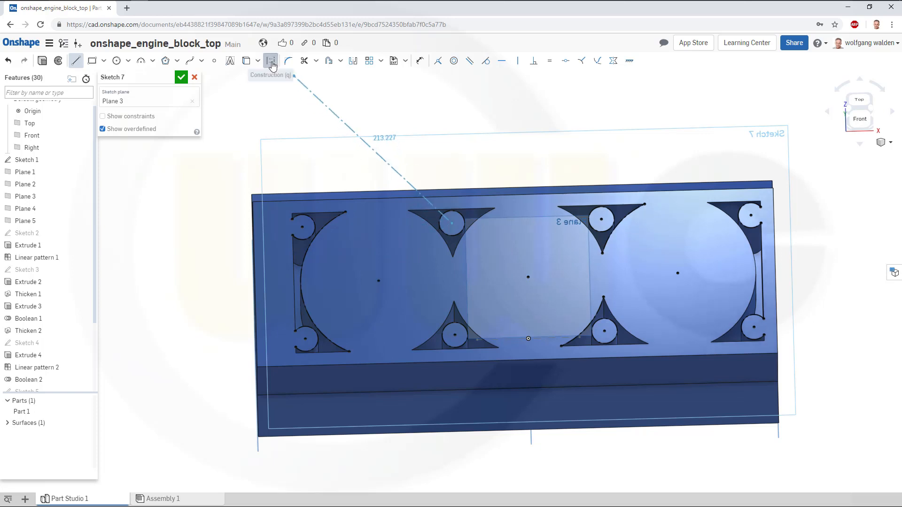
click(314, 124)
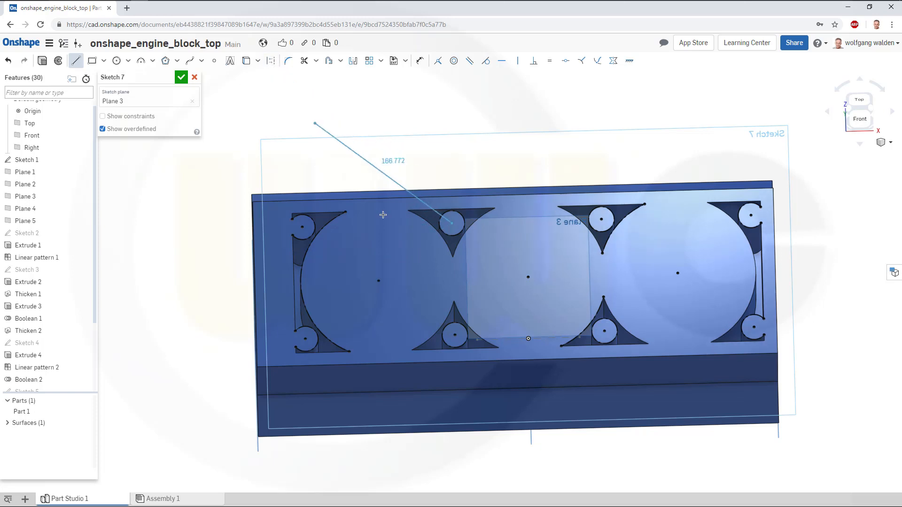
click(379, 280)
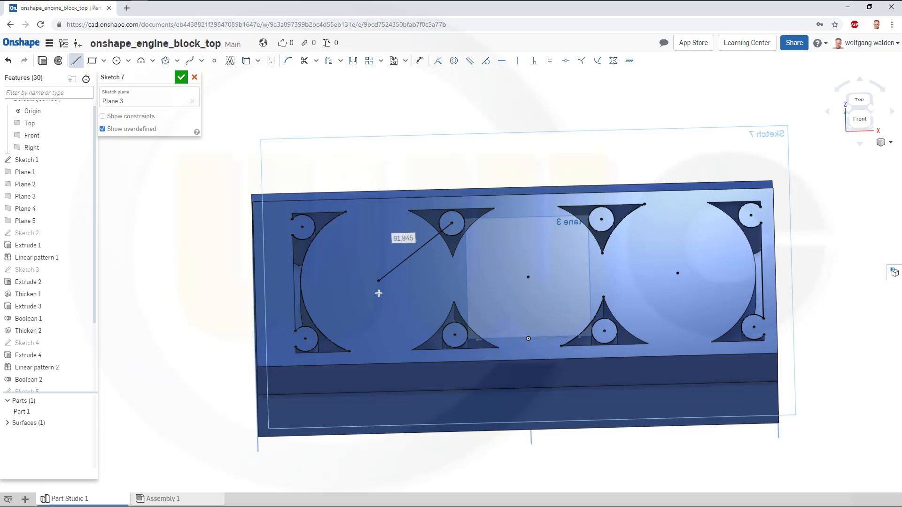
click(455, 334)
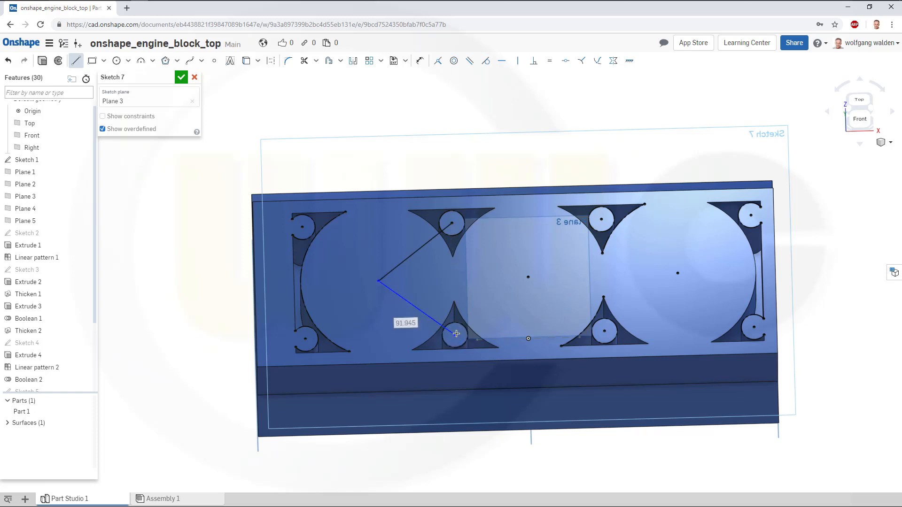
click(602, 219)
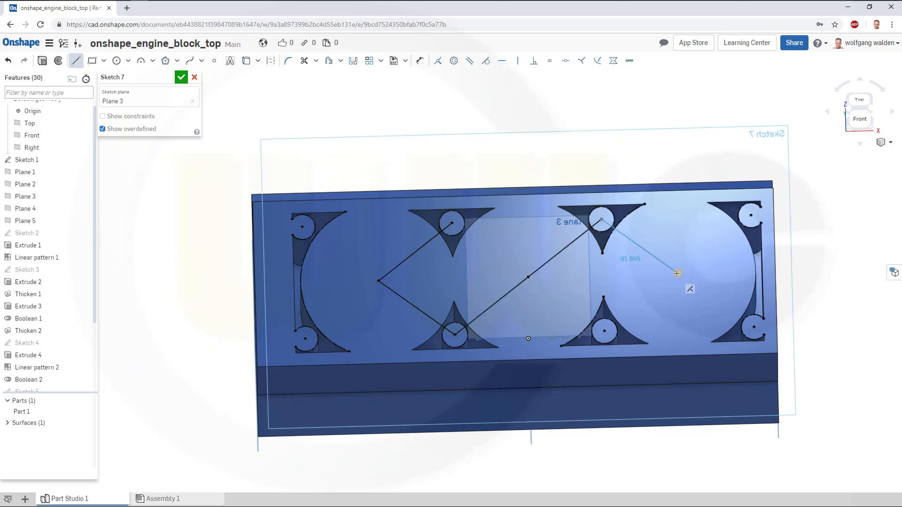
click(678, 273)
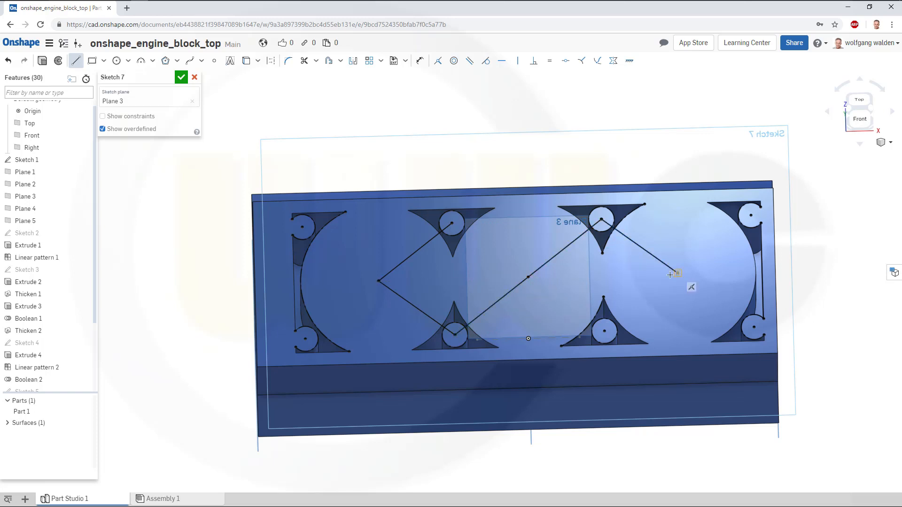
click(604, 331)
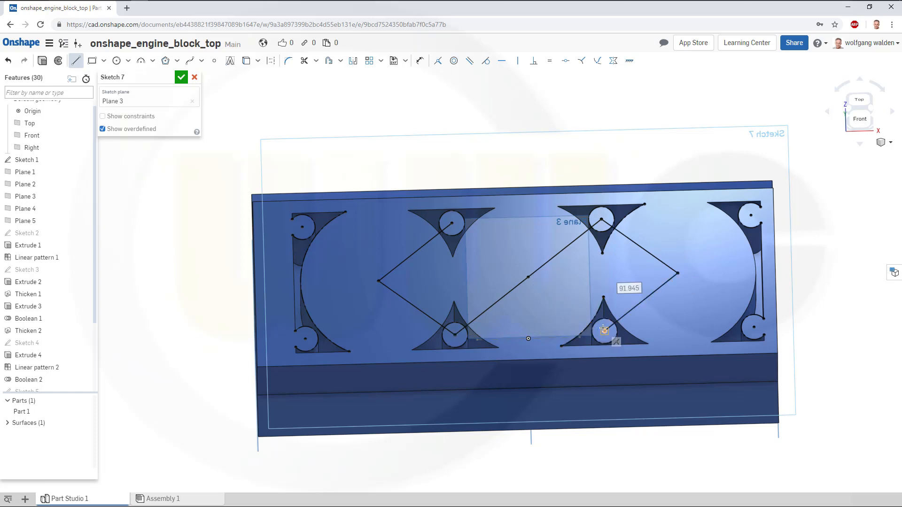
click(527, 276)
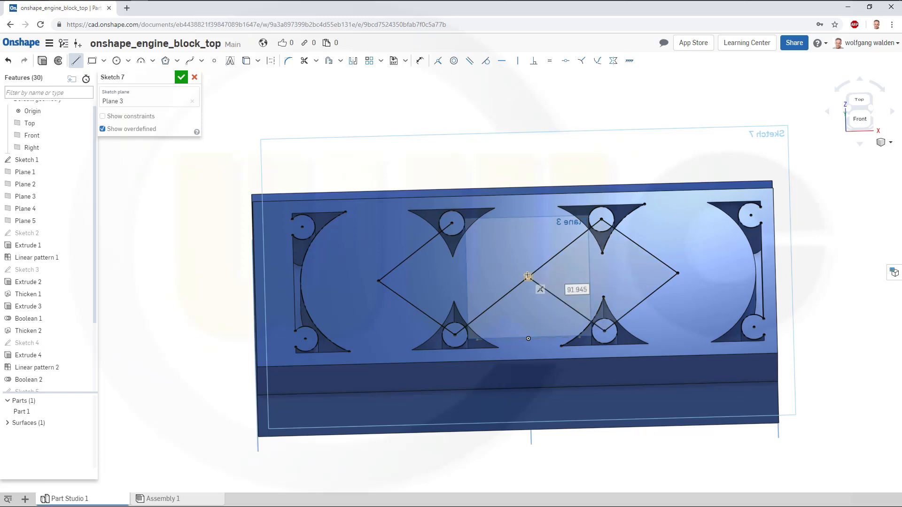
Draw horizontal lines about 146 mm long joining the upper and lower bolt-boss centres at both ends of the block.
click(452, 223)
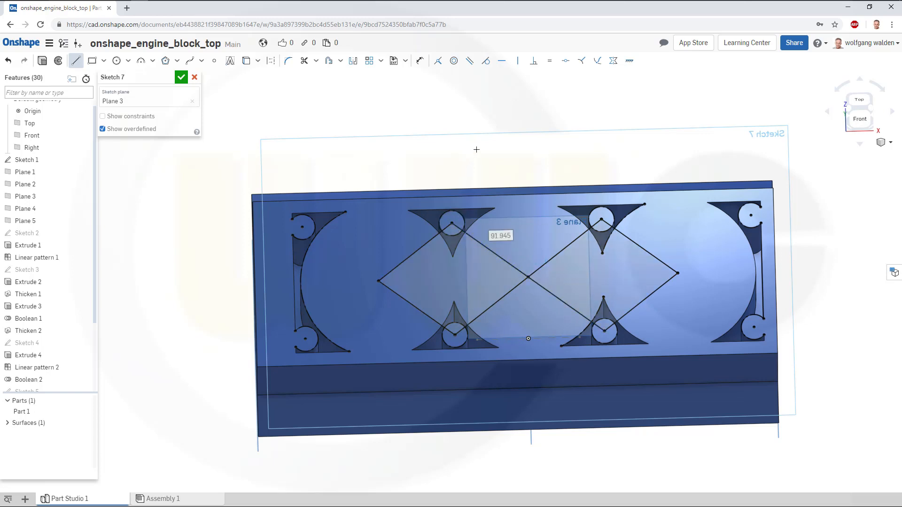
click(303, 227)
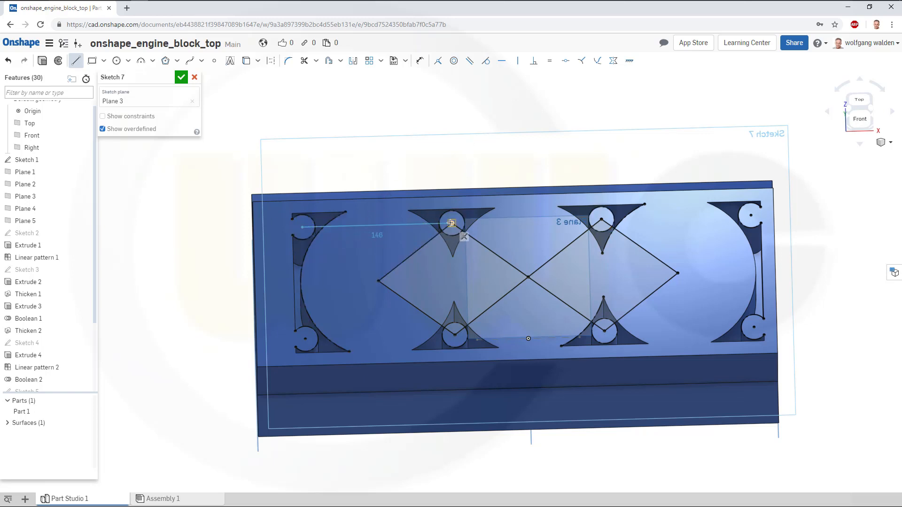
click(451, 223)
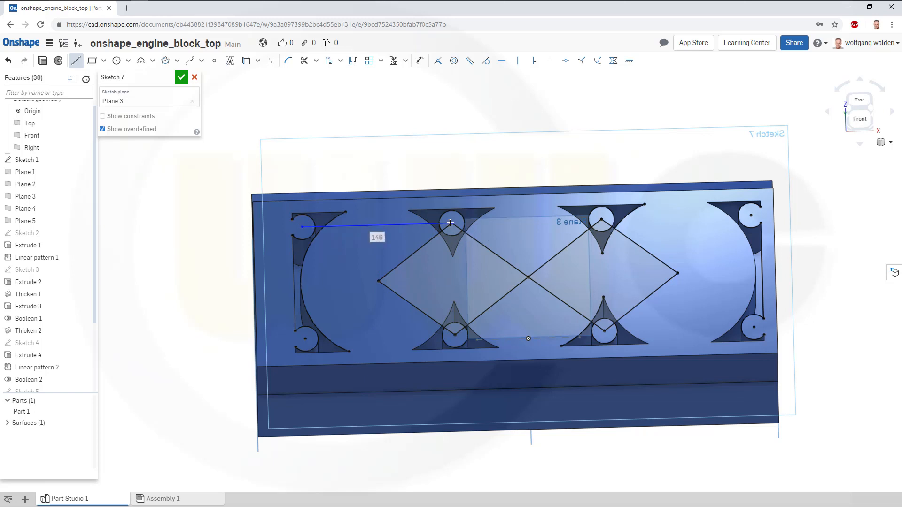
click(305, 339)
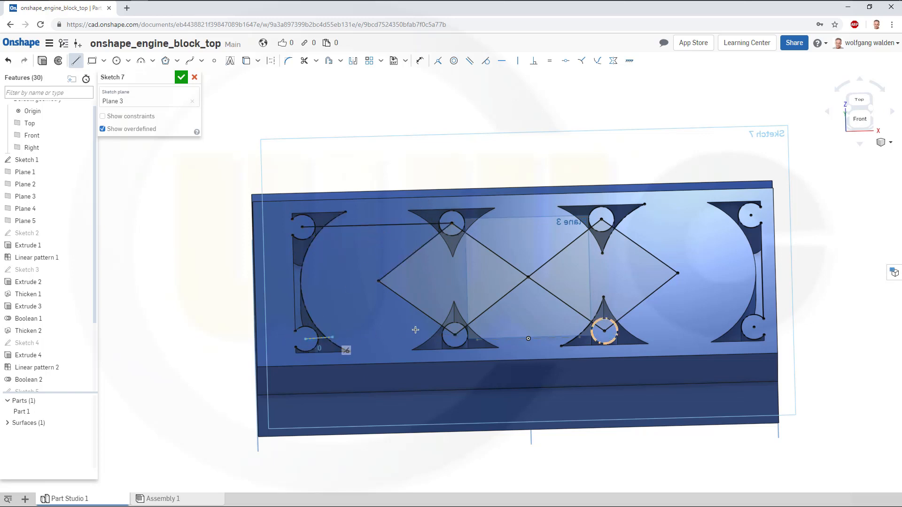
click(455, 335)
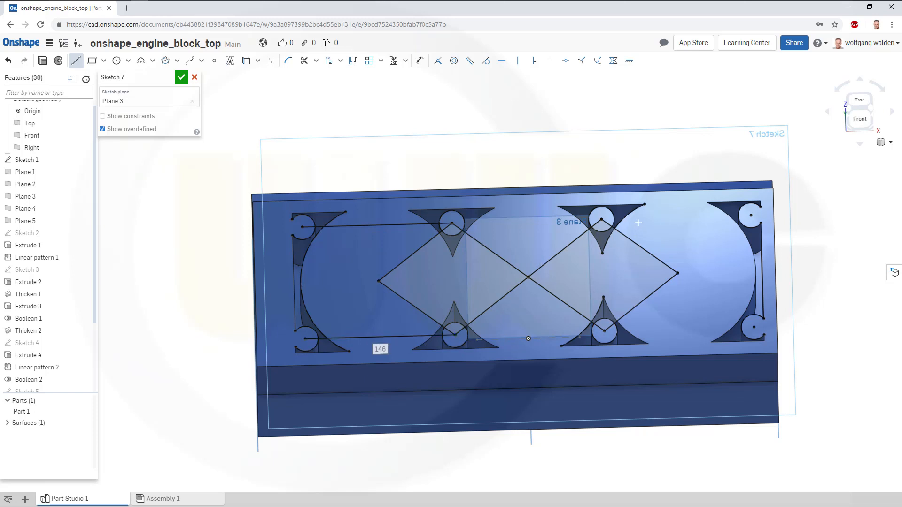
click(602, 220)
click(747, 215)
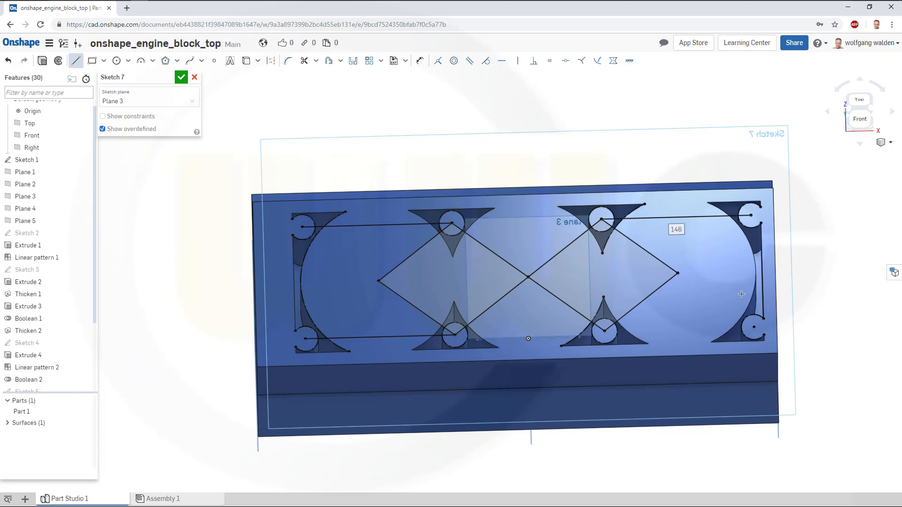
click(754, 326)
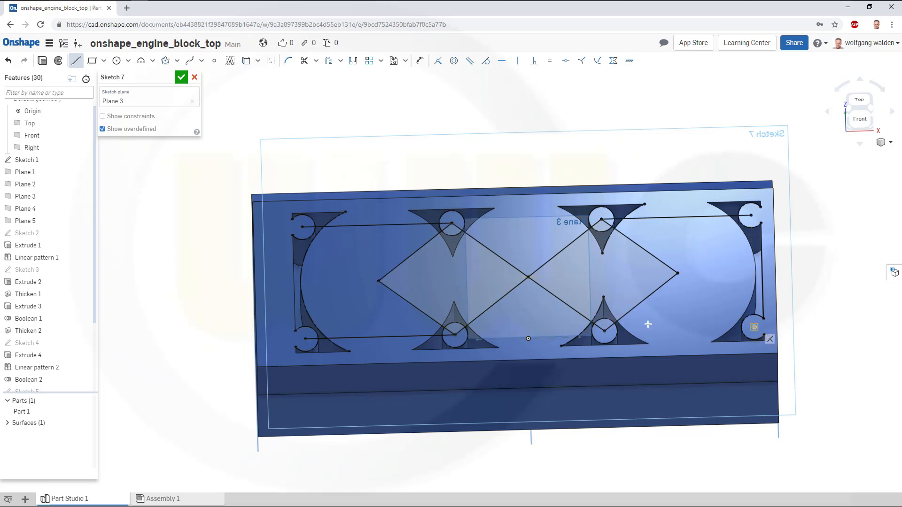
click(605, 330)
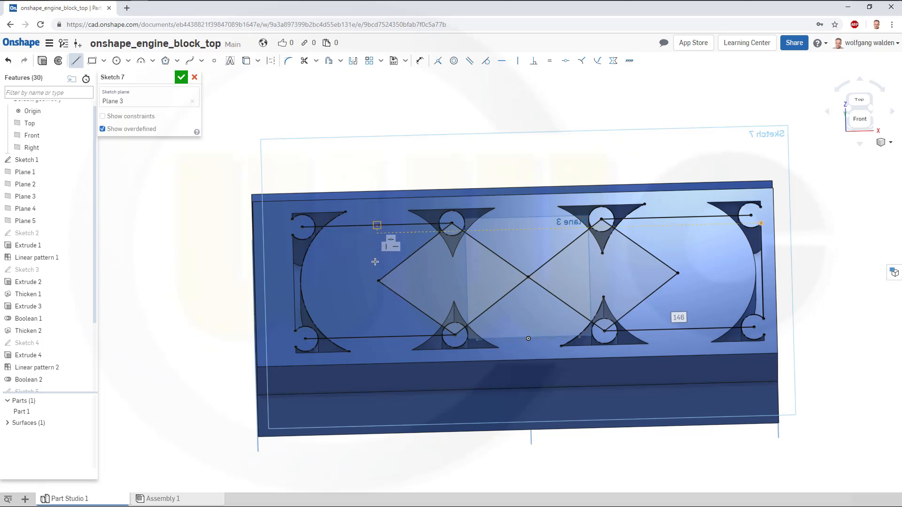
Draw two vertical lines about 112 mm long through the diamond's outer corners, between the upper and lower horizontal lines.
click(380, 335)
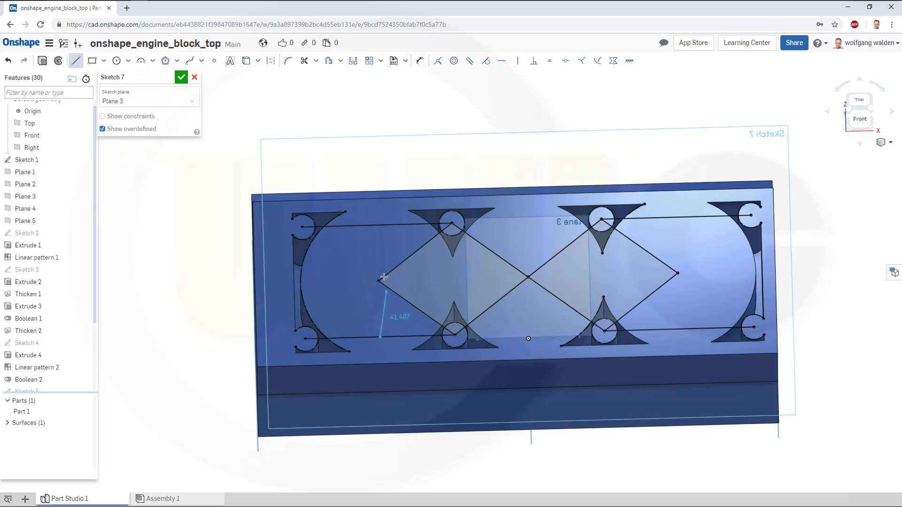
click(377, 227)
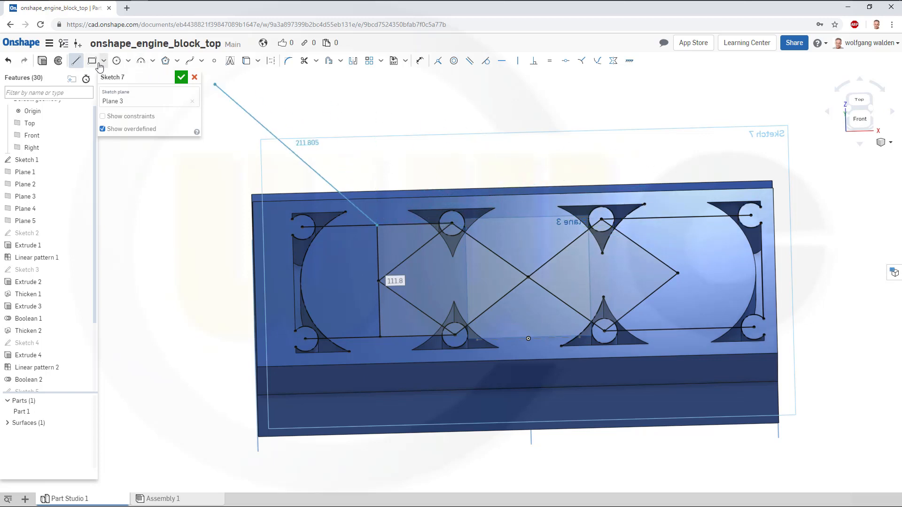
click(76, 63)
click(76, 63)
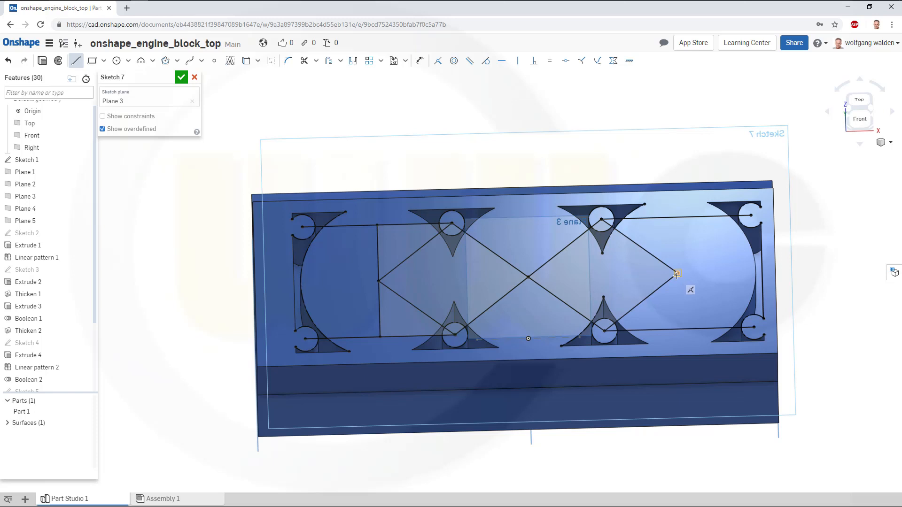
click(676, 217)
click(680, 329)
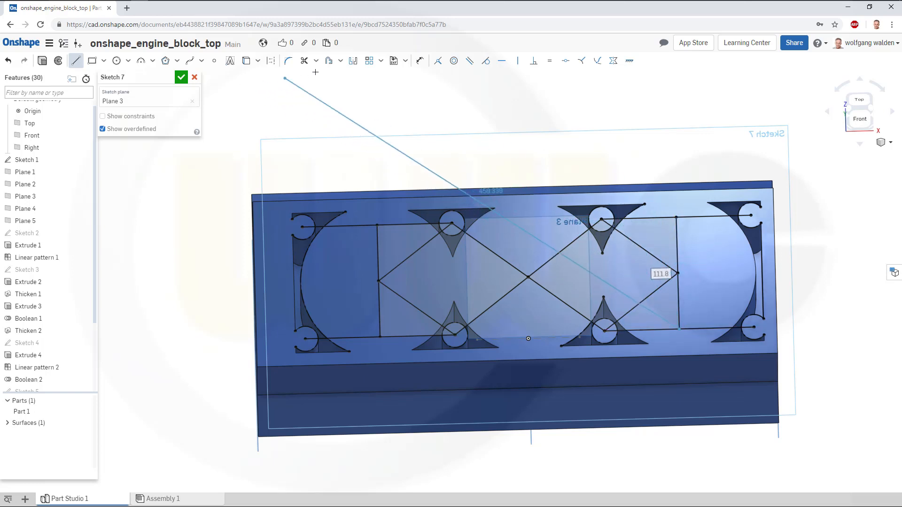
Trim away the horizontal line segments between the vertical lines and the middle bolt bosses on both ends.
click(304, 61)
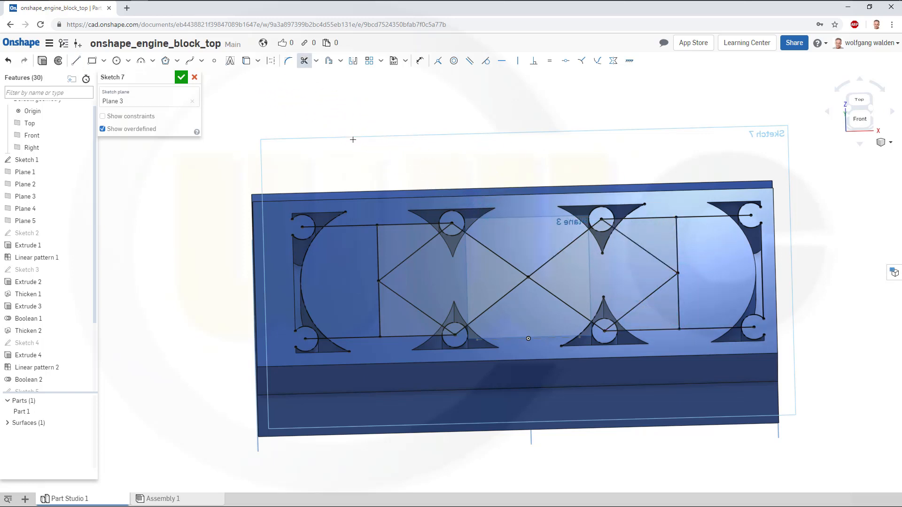
click(397, 225)
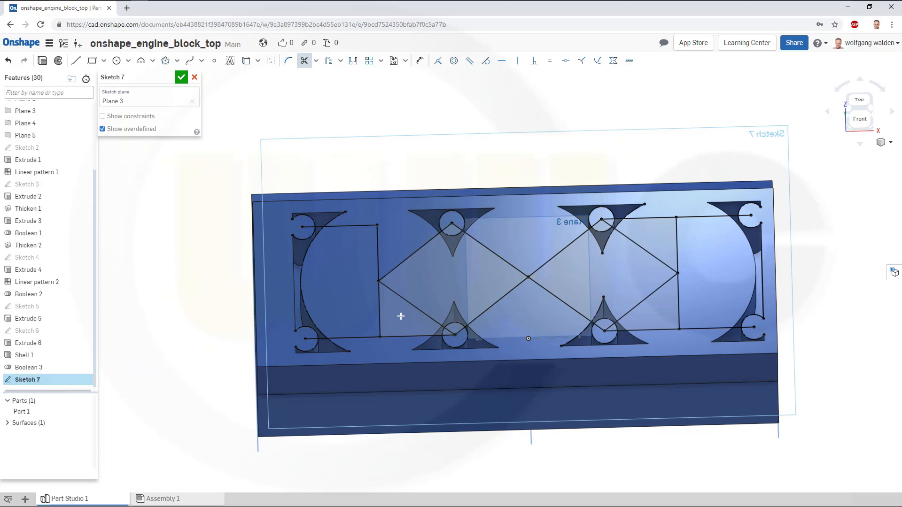
click(442, 336)
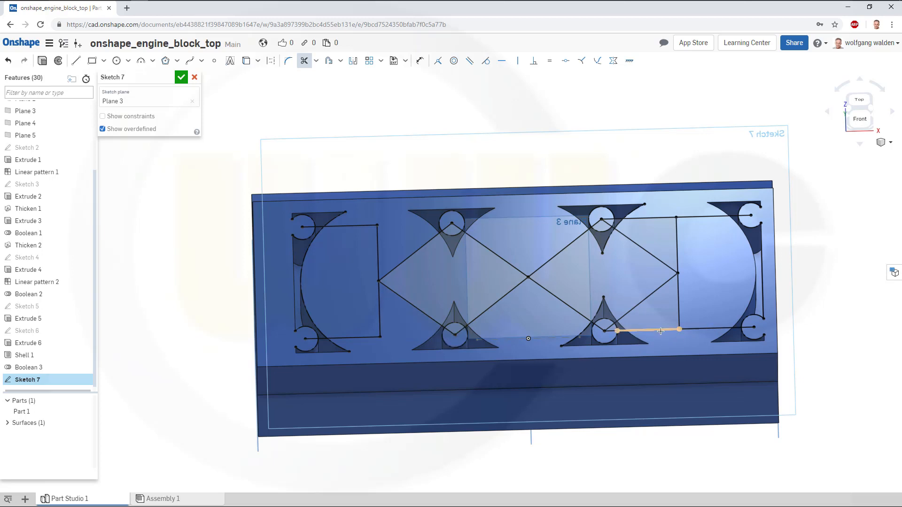
click(646, 330)
click(611, 330)
click(644, 218)
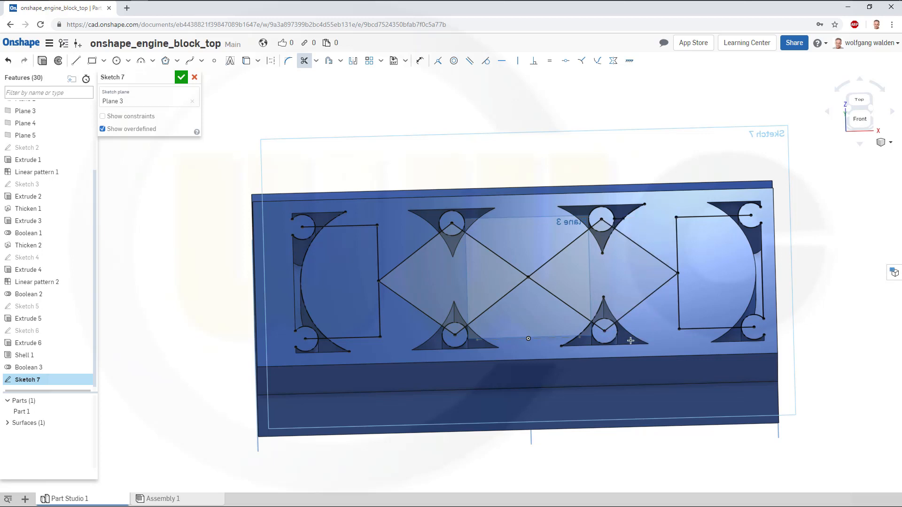
Draw a short vertical line upward from the centre of the left upper middle bolt boss.
scroll(631, 340, up, 3)
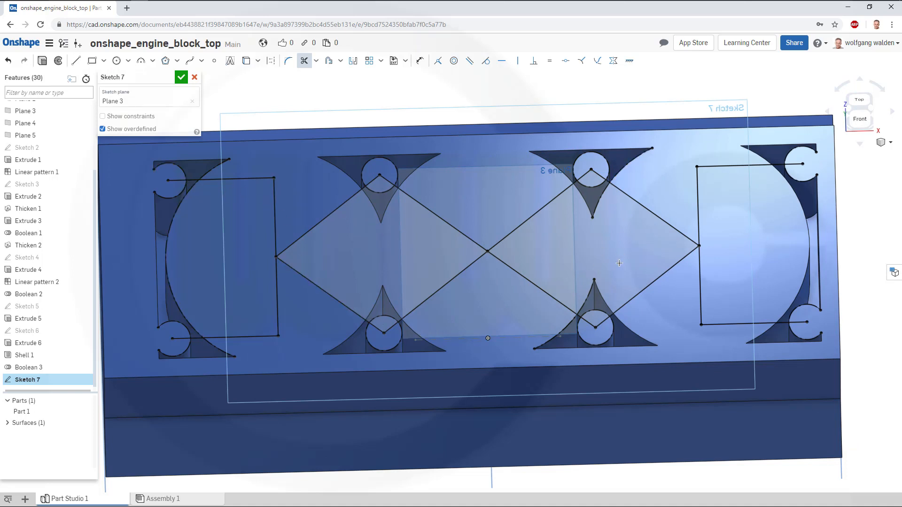
mouse_move(513, 255)
right_down()
mouse_move(520, 270)
mouse_move(508, 261)
mouse_move(516, 256)
right_up()
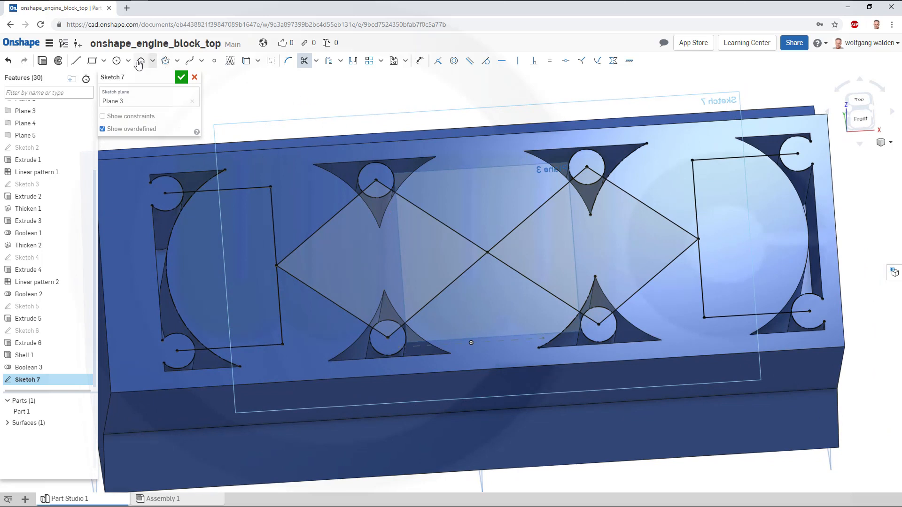
click(76, 60)
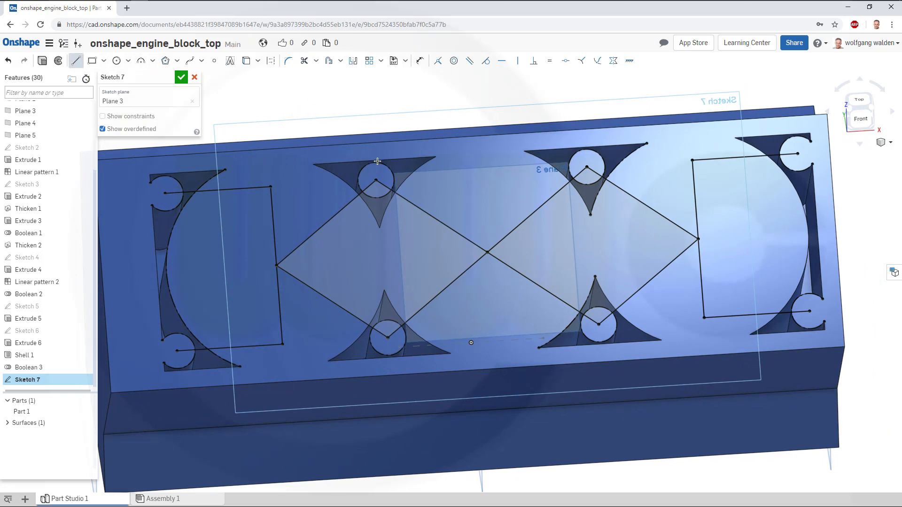
click(376, 180)
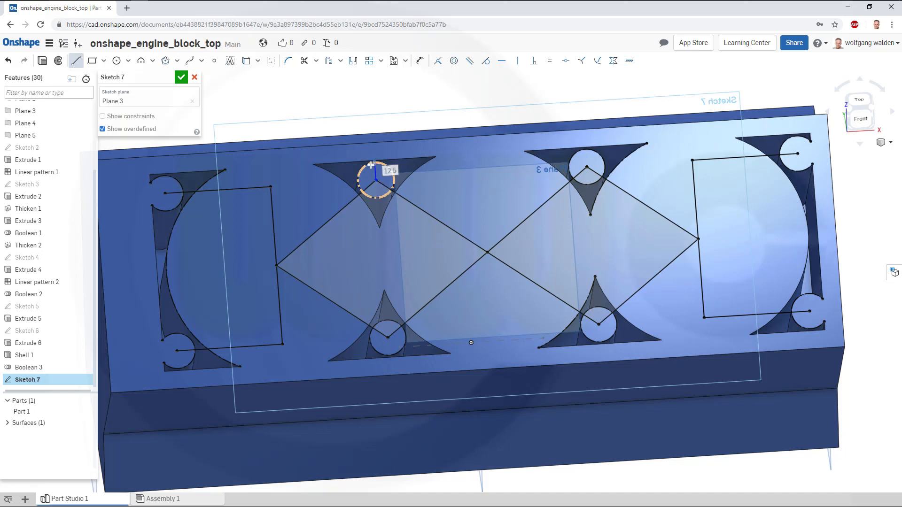
click(375, 164)
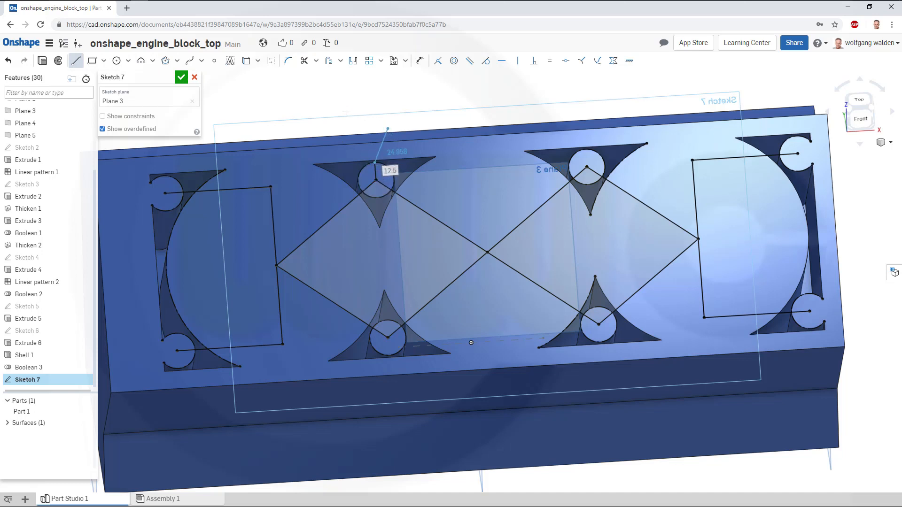
key(Escape)
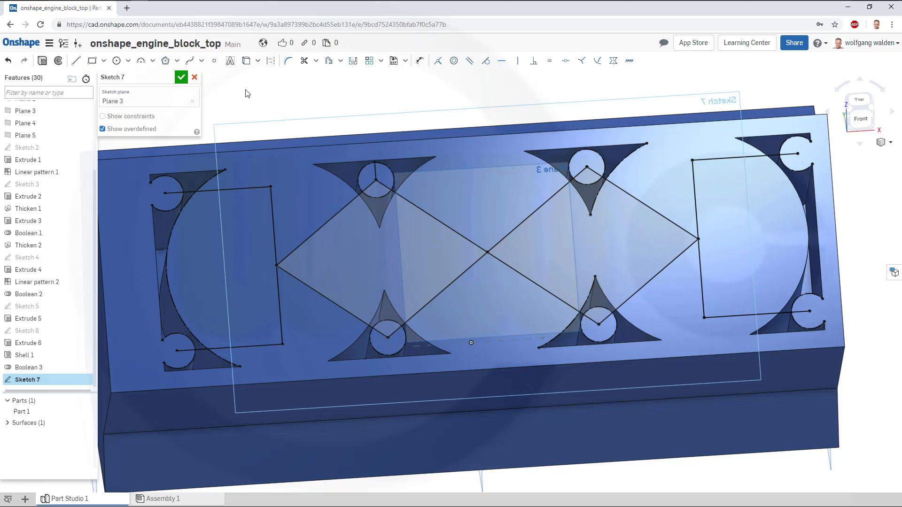
Draw a vertical line from the right upper middle bolt-boss centre up past the block's top edge.
click(75, 62)
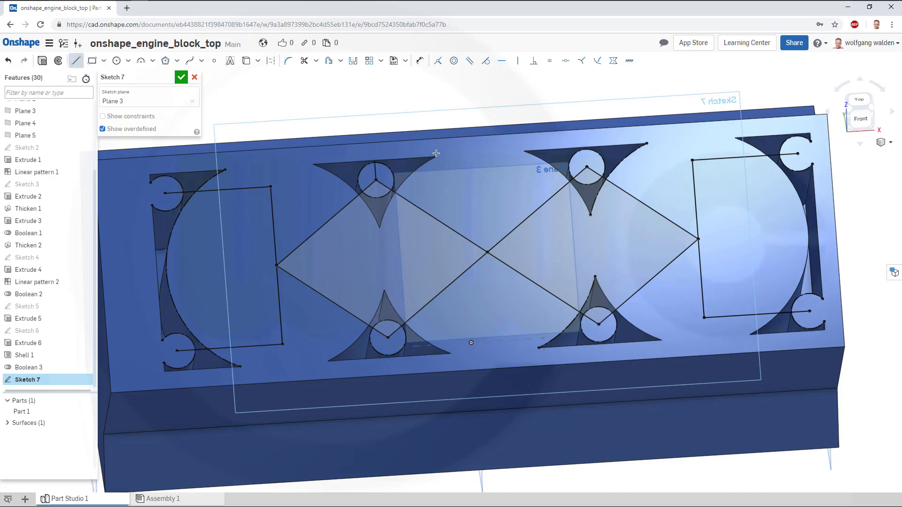
click(586, 167)
scroll(582, 147, up, 5)
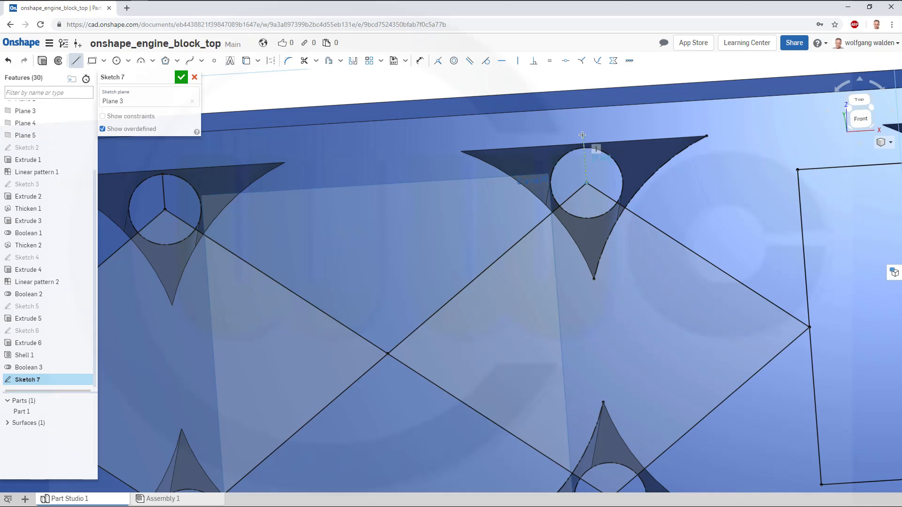
click(583, 135)
key(Escape)
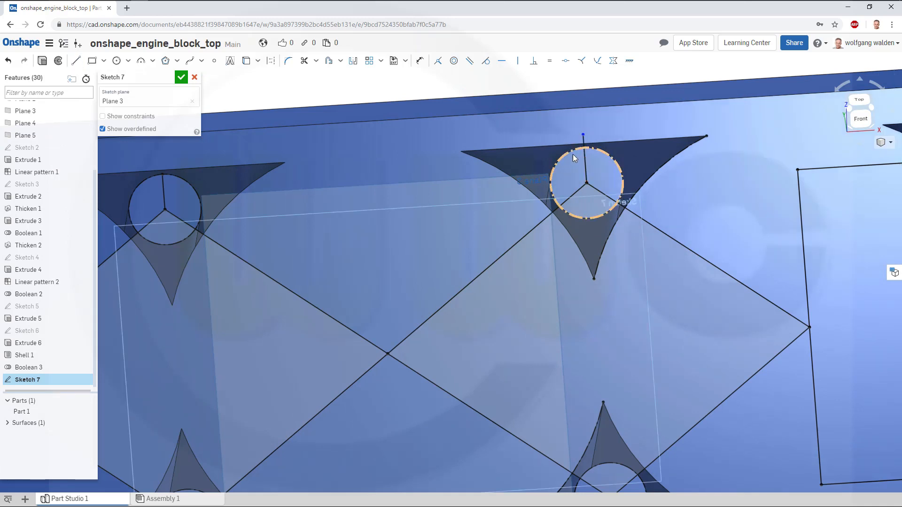
Delete the short line above the left upper middle boss and redraw it from the boss centre past the top edge.
click(165, 190)
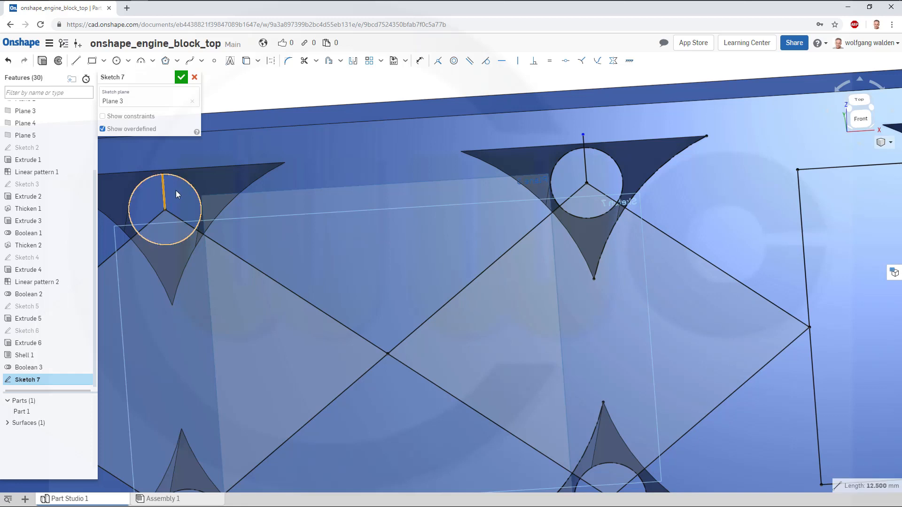
key(Delete)
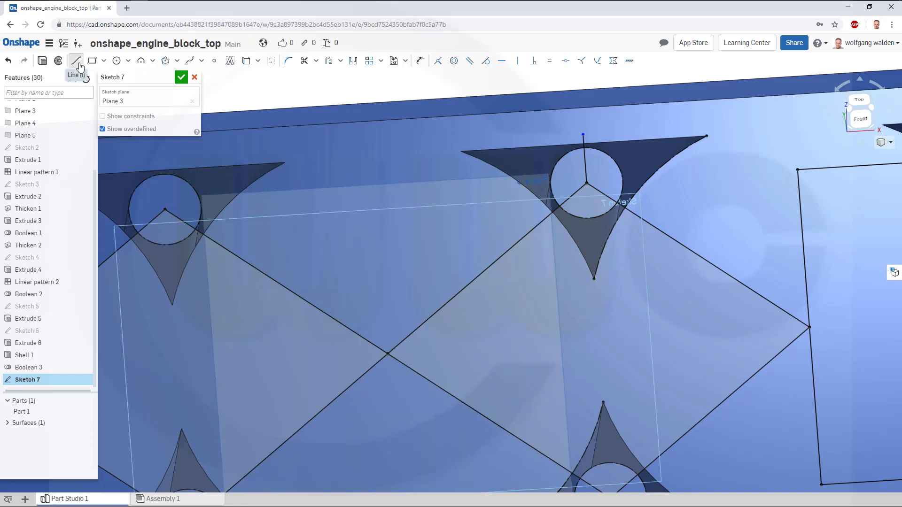
click(76, 60)
click(165, 209)
click(163, 159)
scroll(355, 208, down, 4)
key(Escape)
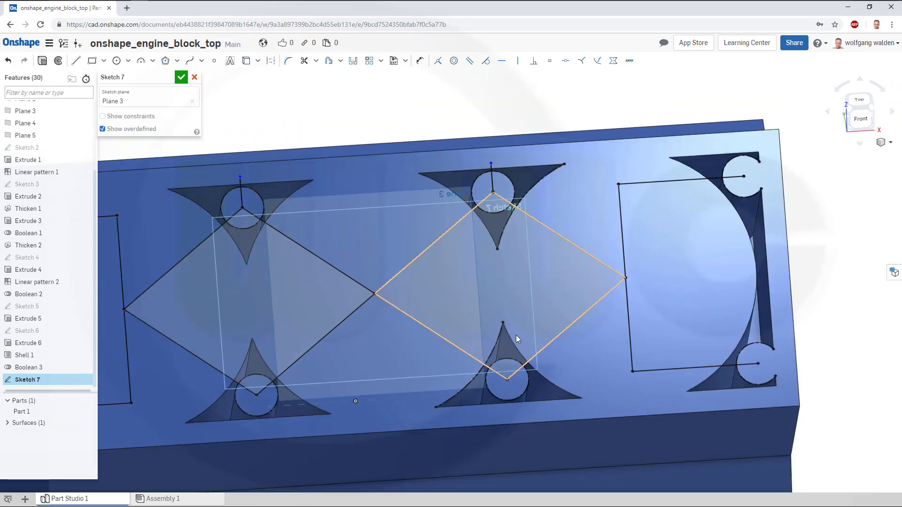
Draw short lines downward from the centres of both lower middle bolt bosses past the bottom edge.
click(76, 60)
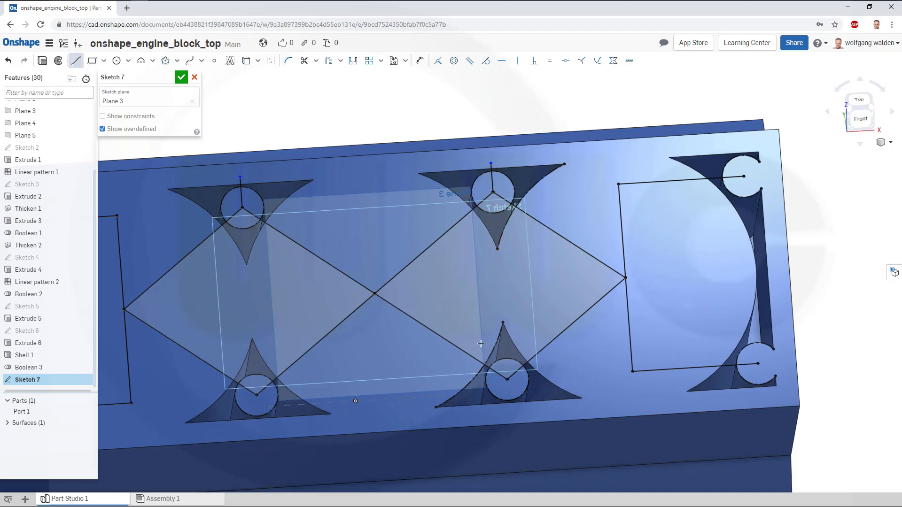
click(506, 381)
click(513, 411)
key(Escape)
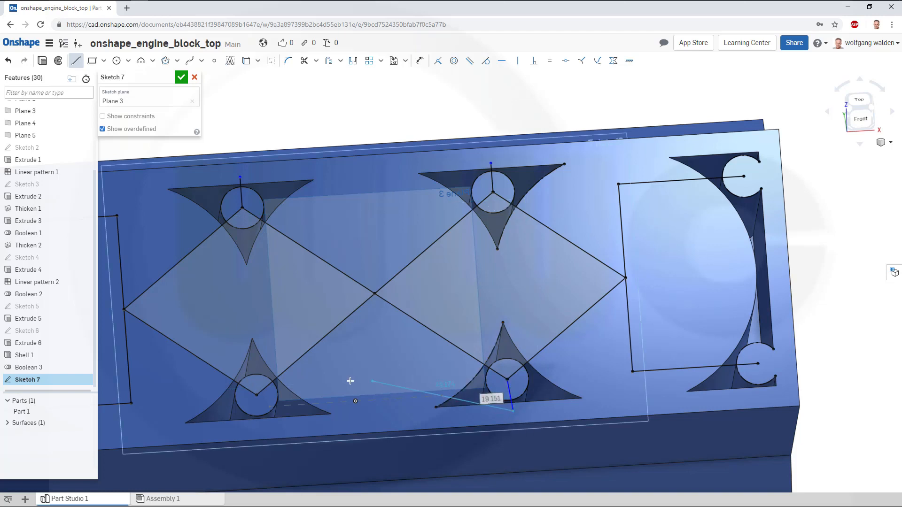
click(76, 60)
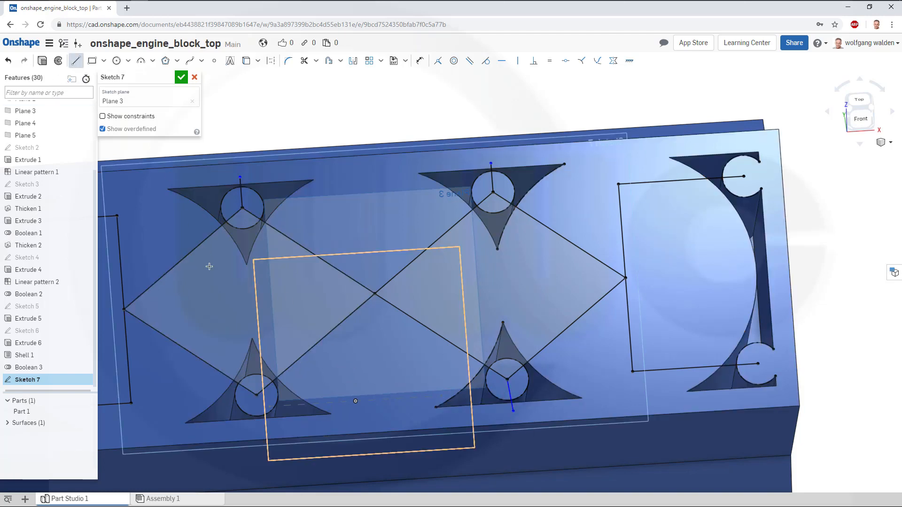
click(257, 394)
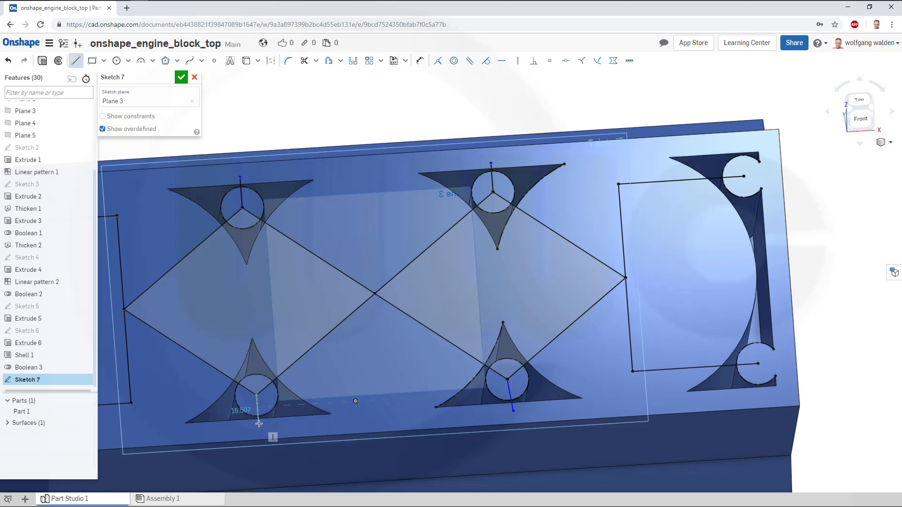
click(259, 425)
key(Escape)
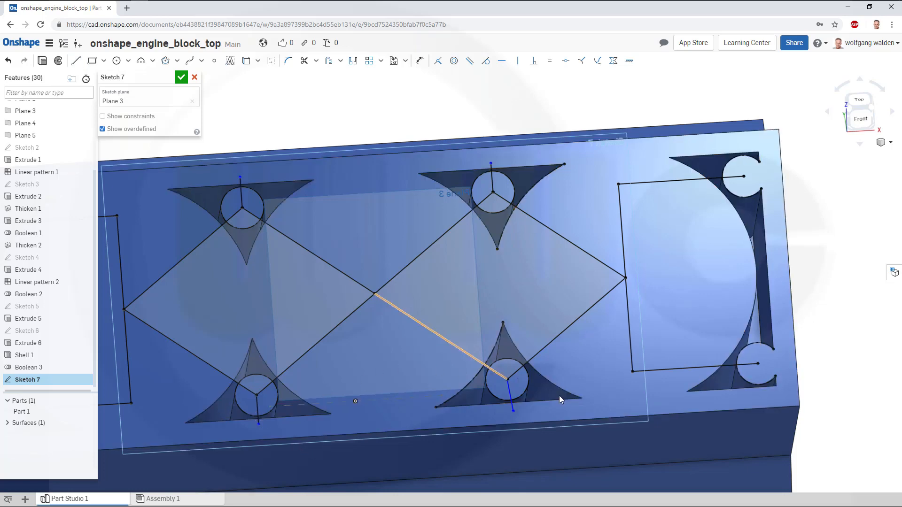
Constrain the line below the right lower middle boss to be vertical and finish Sketch 7.
click(518, 60)
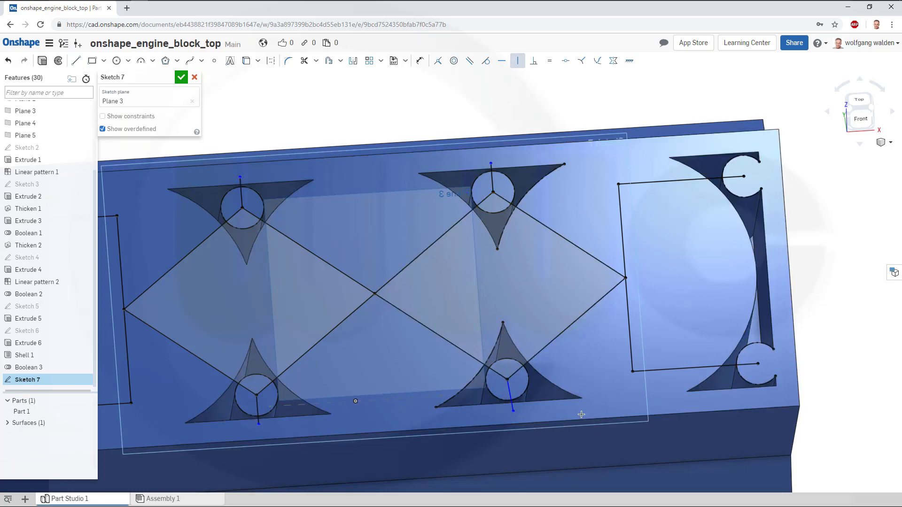
click(514, 406)
key(Escape)
scroll(553, 222, down, 3)
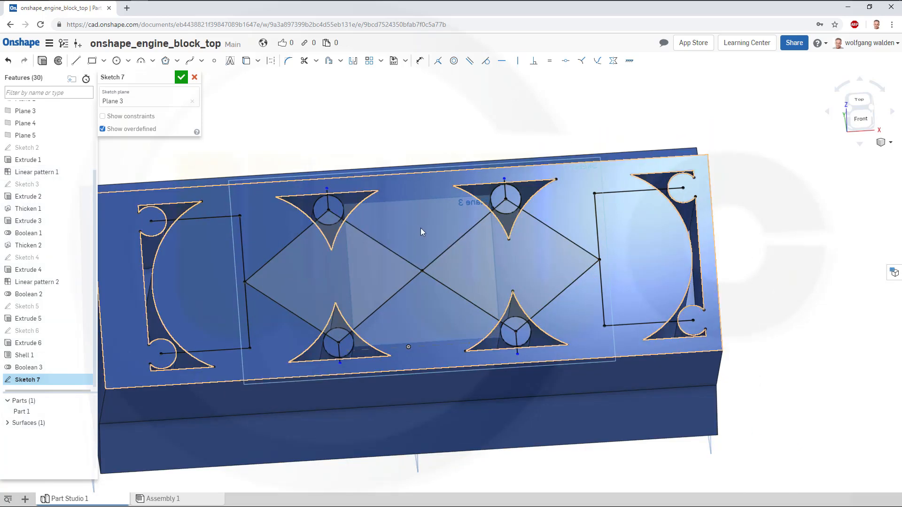
click(181, 77)
Start a Rib feature normal to the sketch plane, 2 mm thick, with Extend profiles to part enabled.
mouse_move(348, 268)
right_down()
mouse_move(376, 269)
mouse_move(346, 277)
mouse_move(283, 271)
mouse_move(294, 272)
right_up()
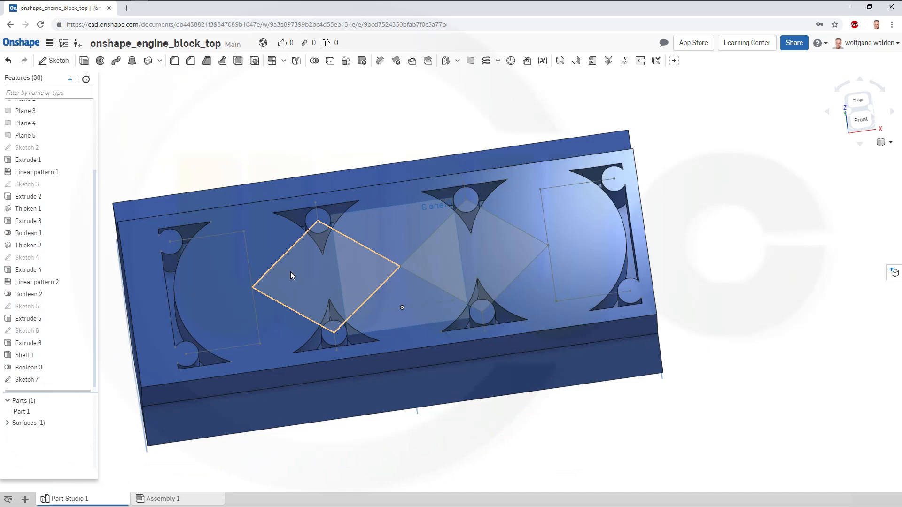
middle_drag(324, 263, 456, 256)
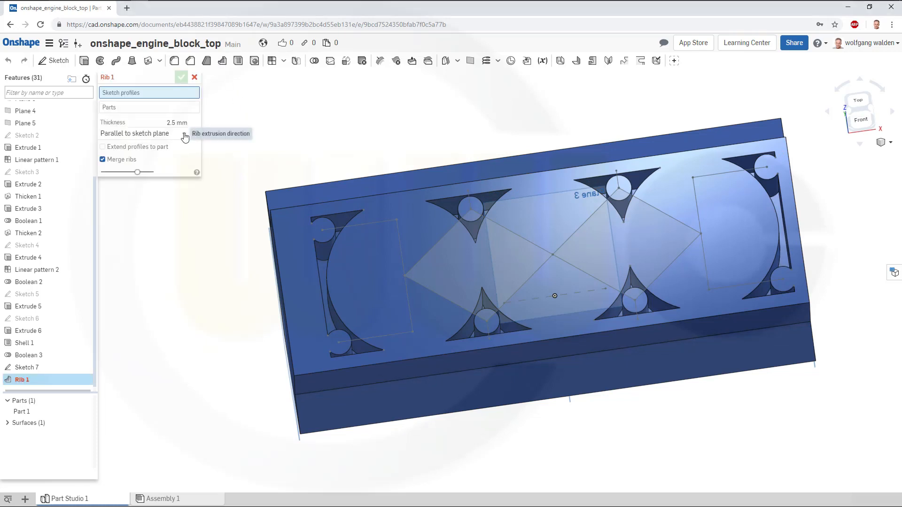
click(185, 135)
click(160, 161)
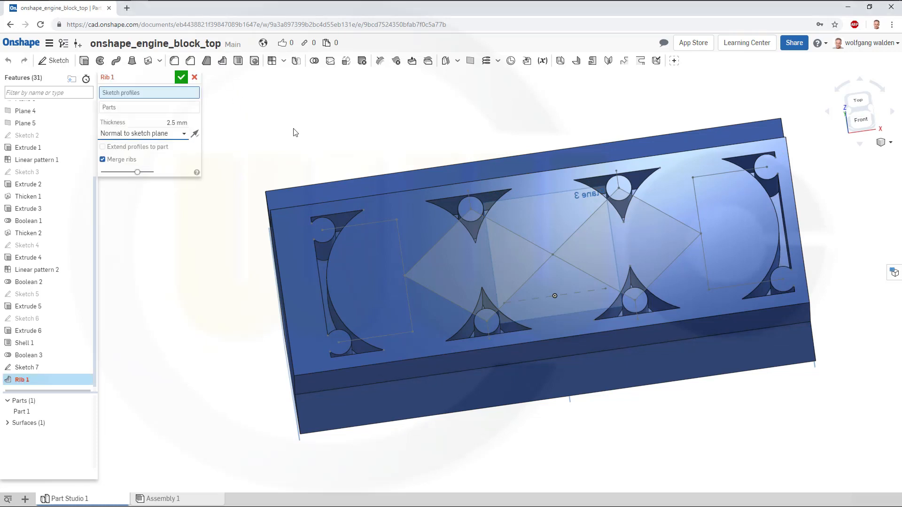
click(173, 123)
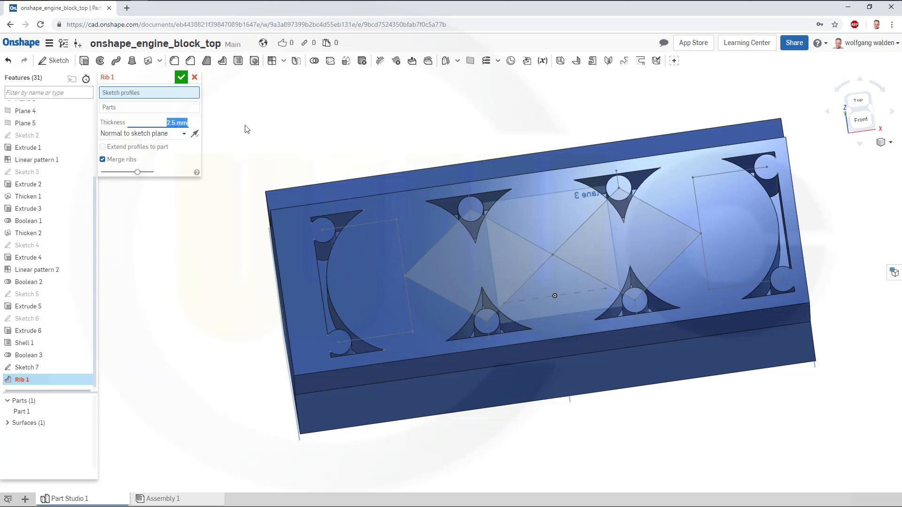
text(2)
click(103, 148)
Select every rib line of Sketch 7 as rib profiles and confirm the rib.
click(337, 227)
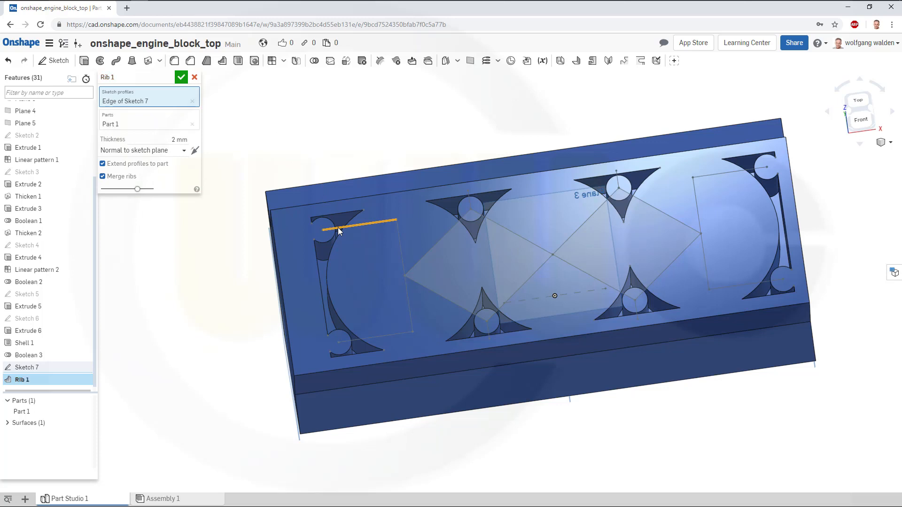
click(362, 338)
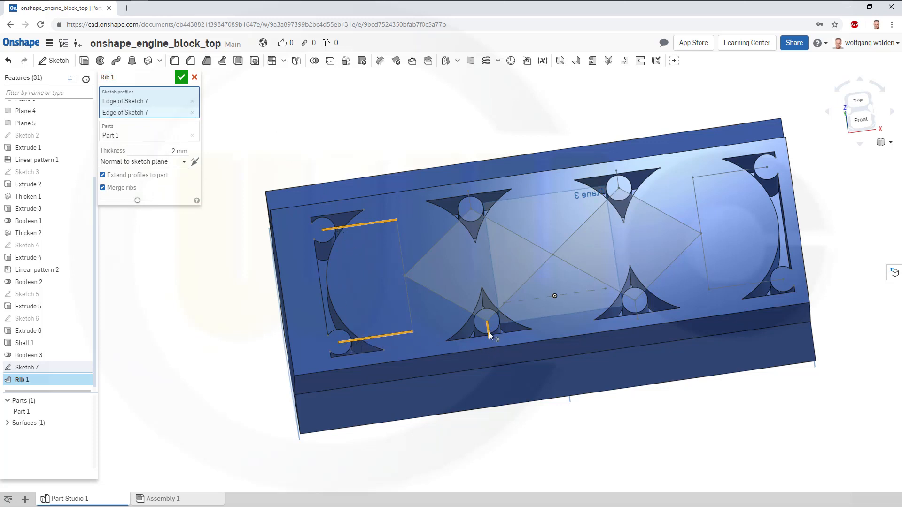
click(467, 311)
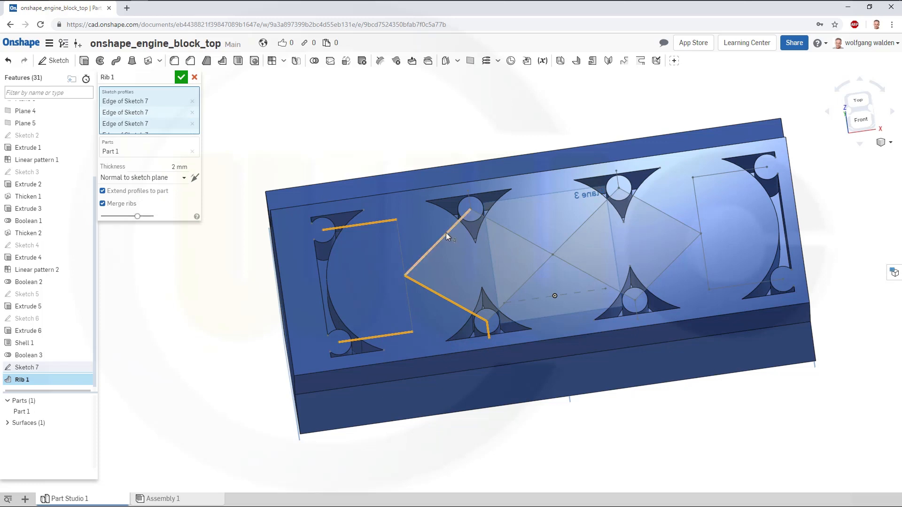
click(448, 230)
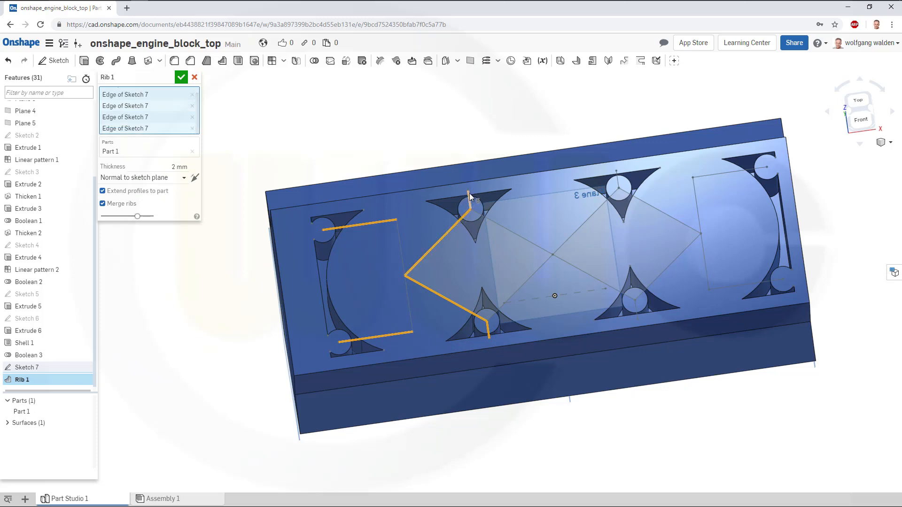
click(469, 194)
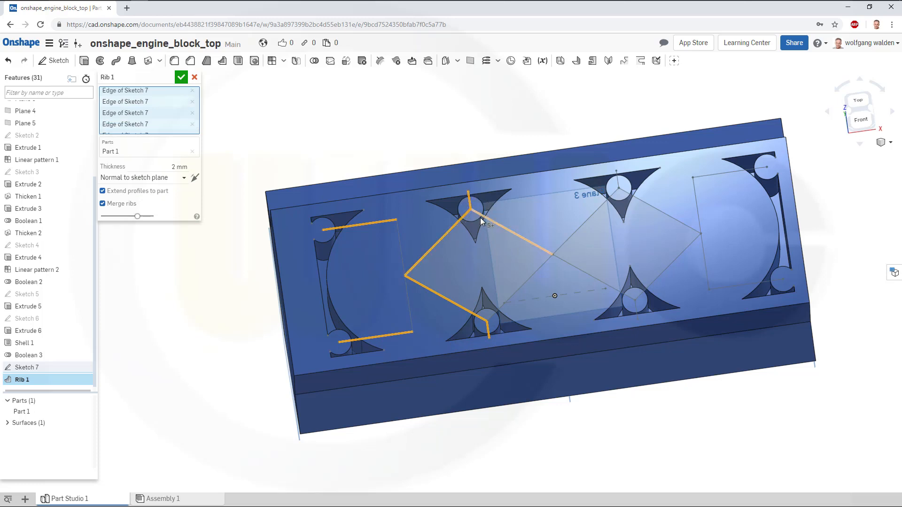
click(525, 280)
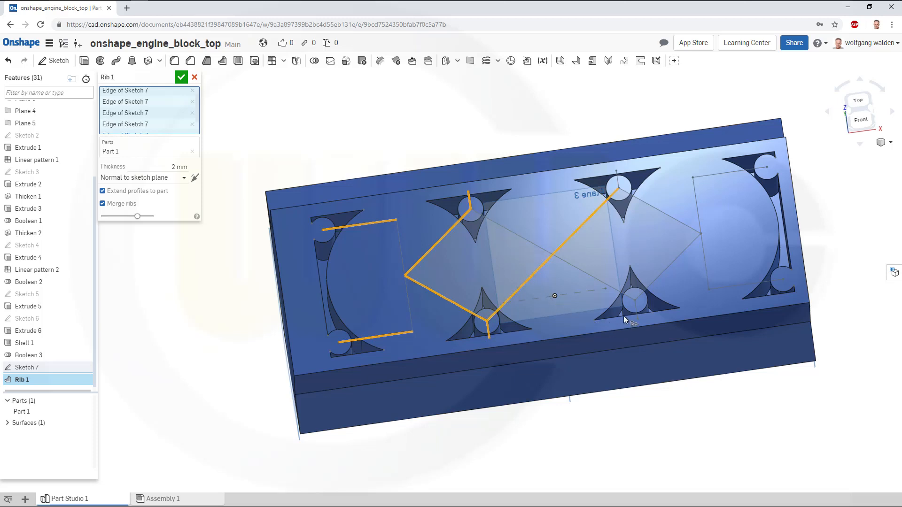
click(637, 314)
click(609, 285)
click(659, 275)
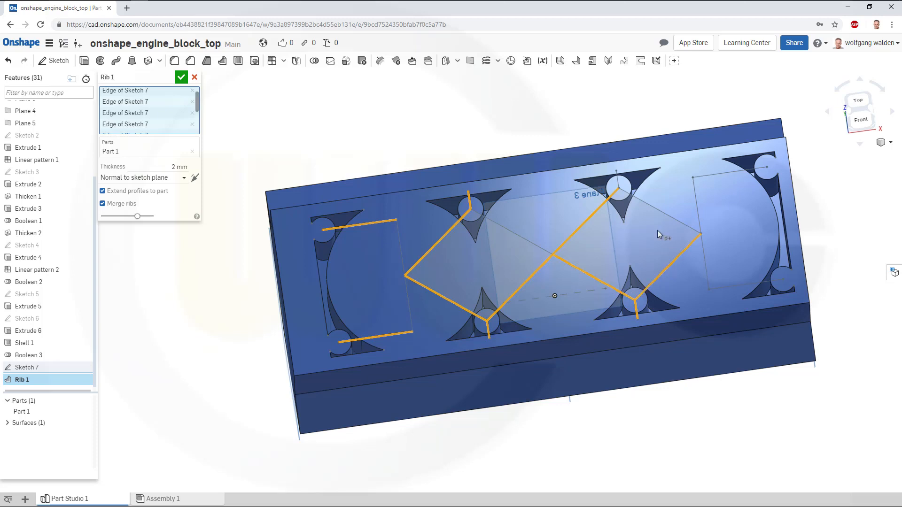
click(647, 203)
click(617, 181)
click(500, 225)
click(705, 176)
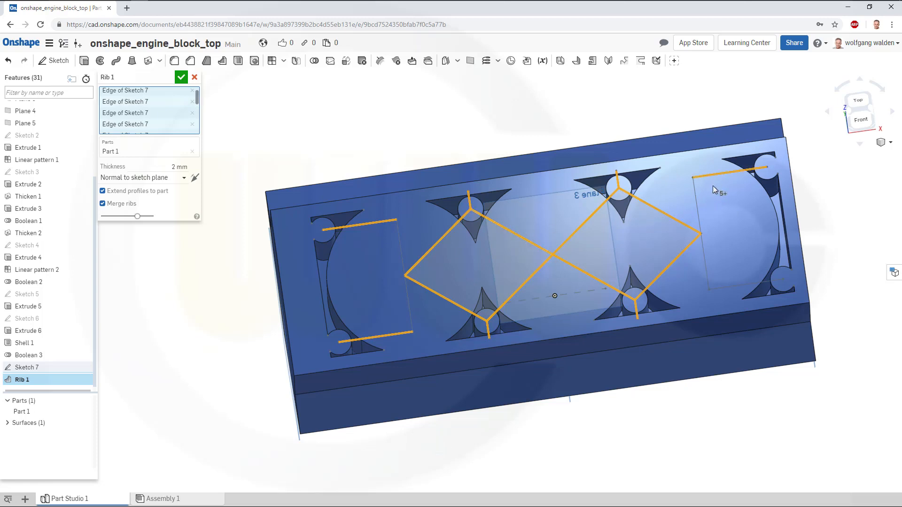
click(728, 285)
click(407, 303)
click(181, 77)
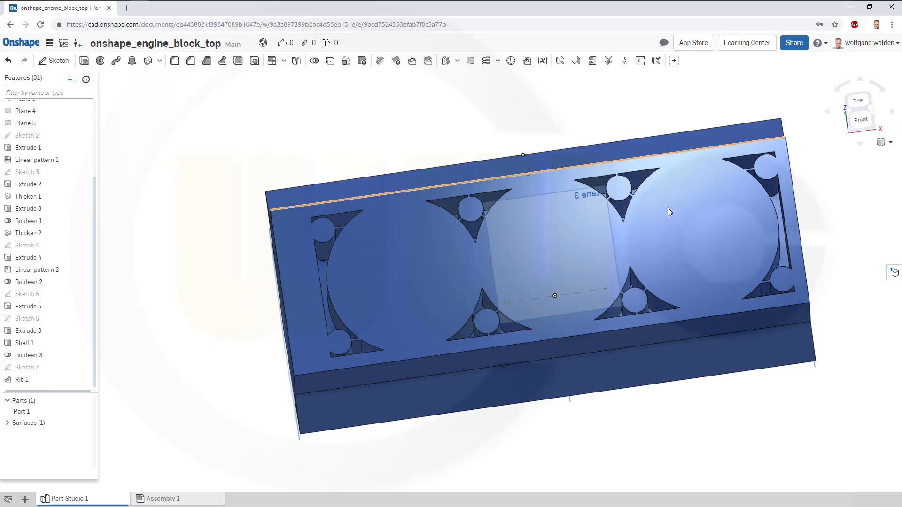
Show Sketch 7 on the model.
right_drag(667, 208, 665, 165)
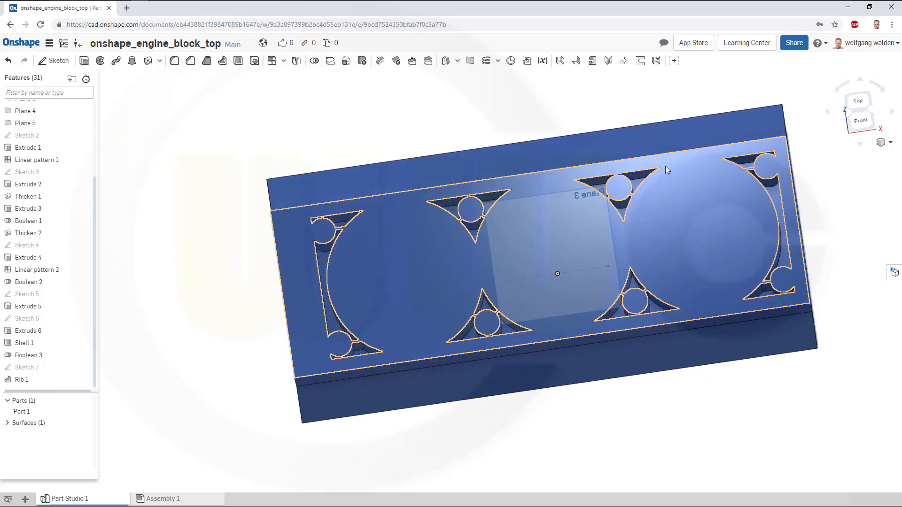
mouse_move(777, 156)
right_down()
mouse_move(817, 146)
mouse_move(753, 153)
mouse_move(735, 128)
mouse_move(753, 129)
mouse_move(745, 101)
mouse_move(774, 89)
mouse_move(555, 112)
right_up()
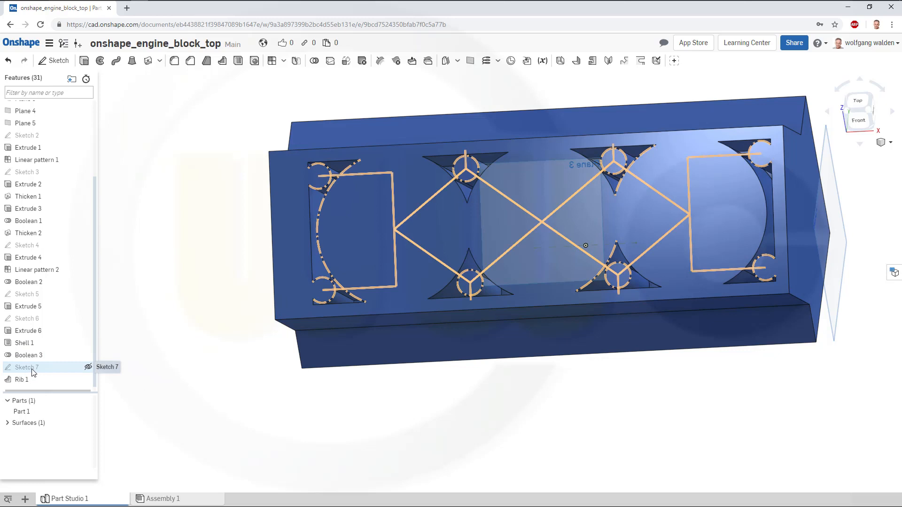
click(88, 368)
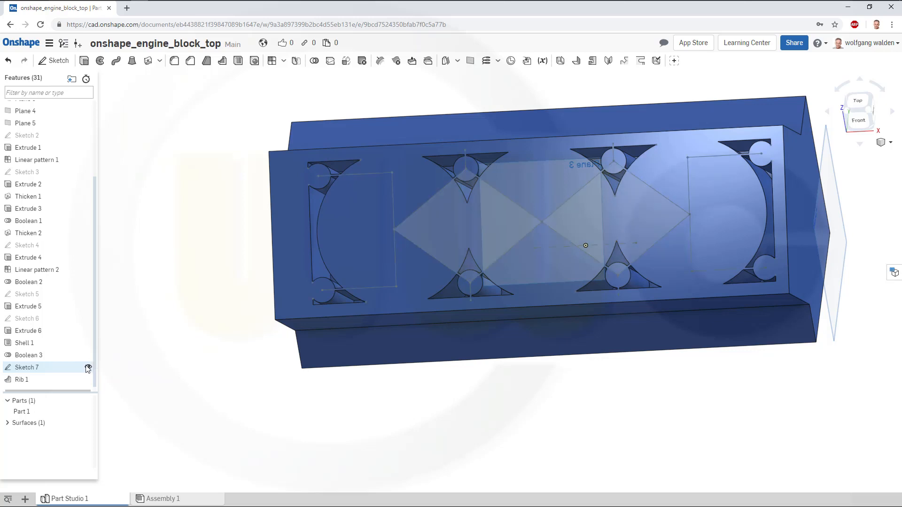
Cut simple through holes 127 mm in diameter at the three bore centre points of Sketch 7.
click(254, 60)
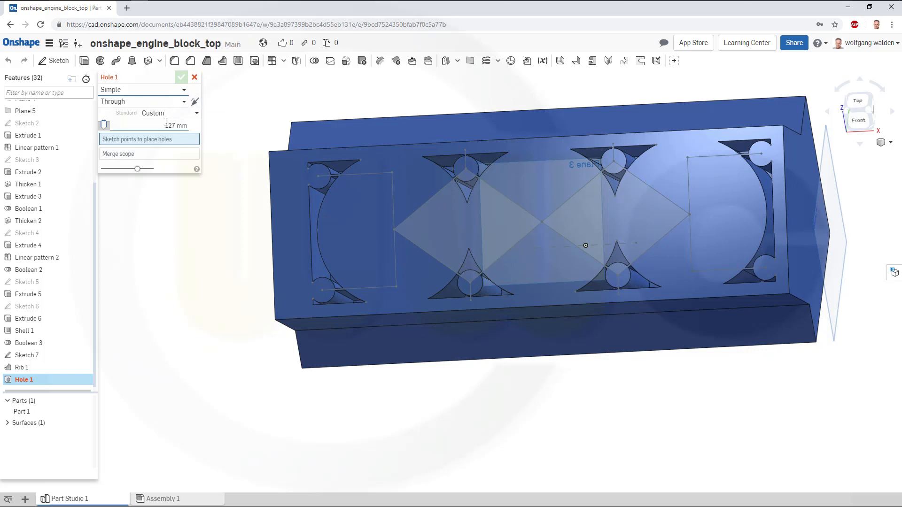
click(184, 125)
text(1)
key(BackSpace)
text(27)
click(395, 229)
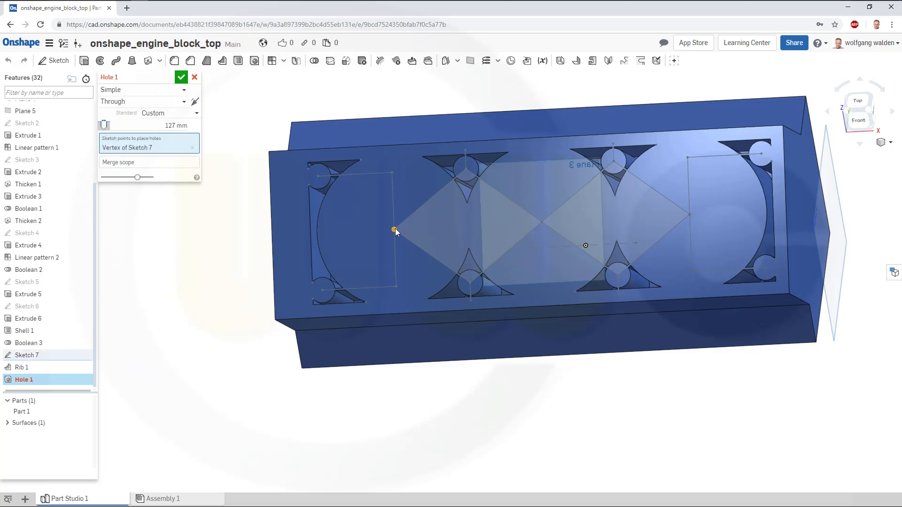
click(542, 222)
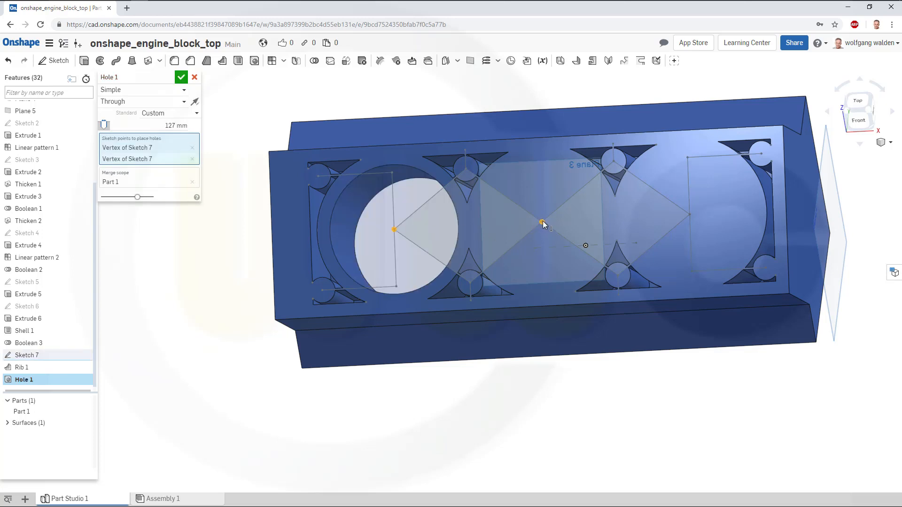
click(689, 214)
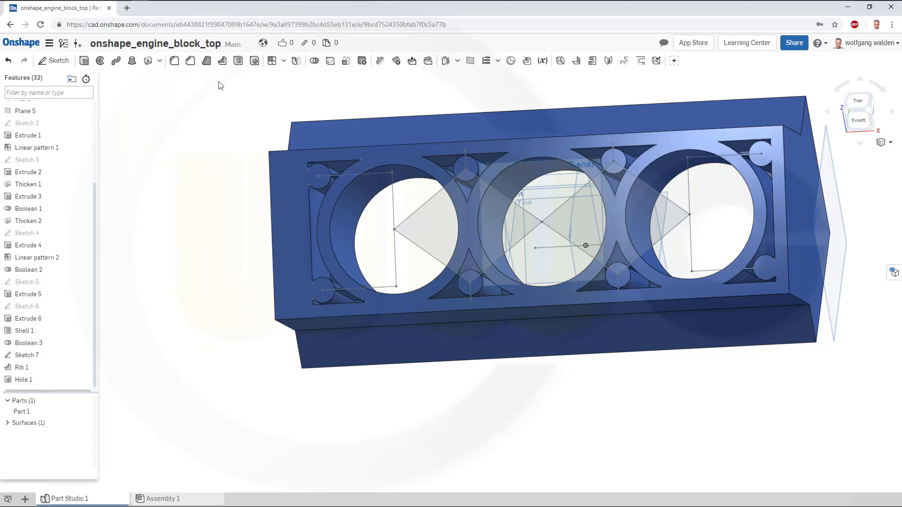
Add blind 10 mm holes, 76 mm deep, at the eight bolt boss centre points of Sketch 7.
click(254, 61)
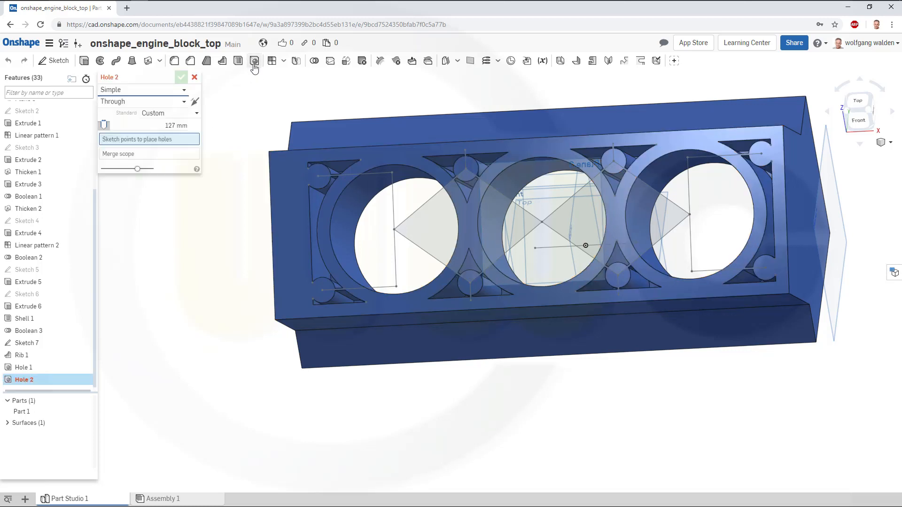
click(175, 125)
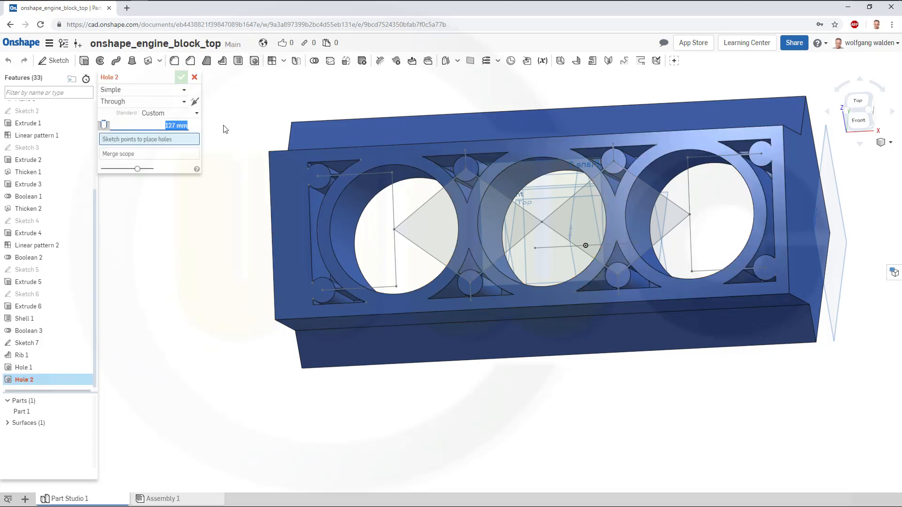
text(10)
click(184, 103)
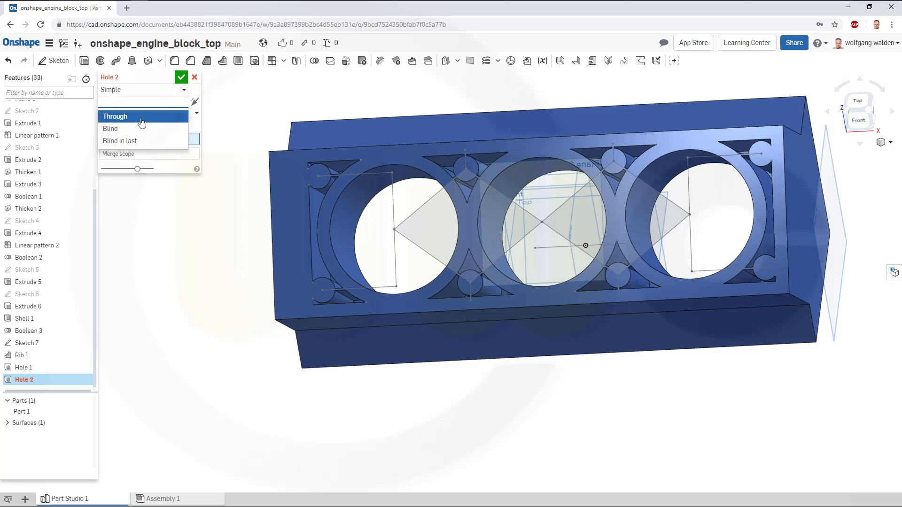
click(131, 128)
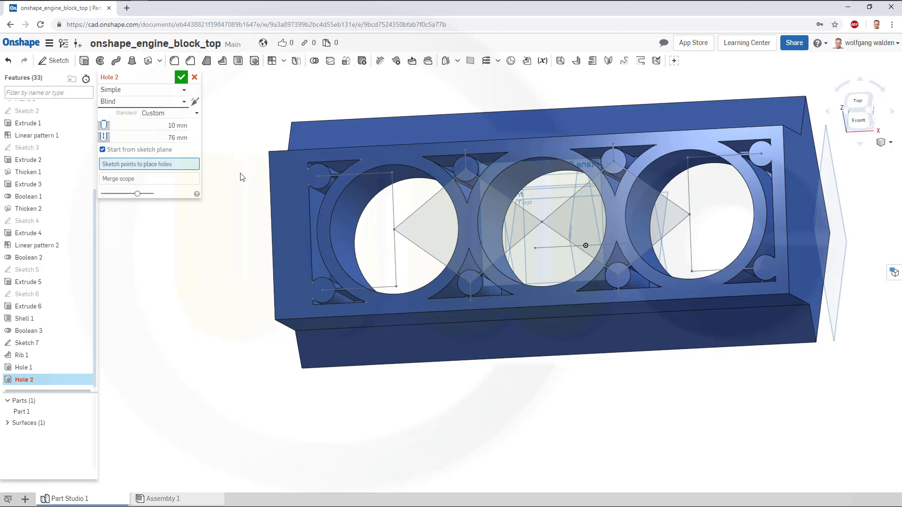
click(317, 177)
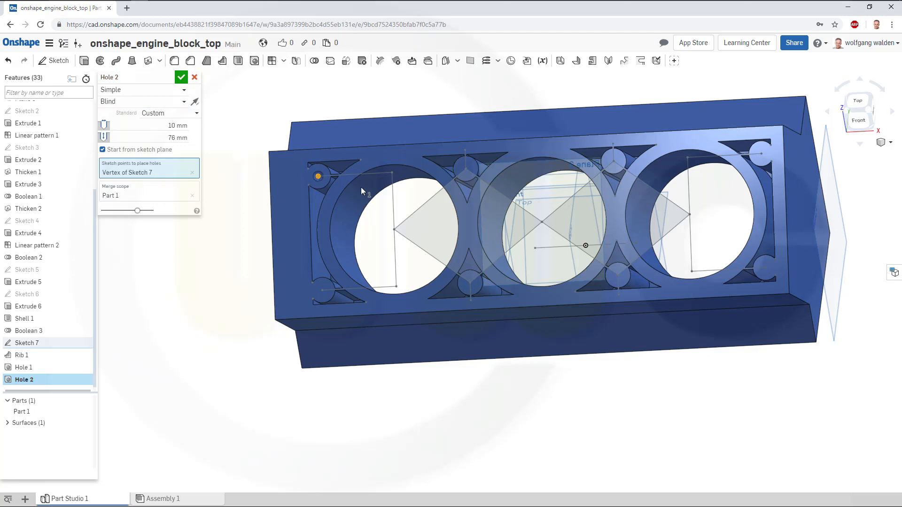
click(466, 168)
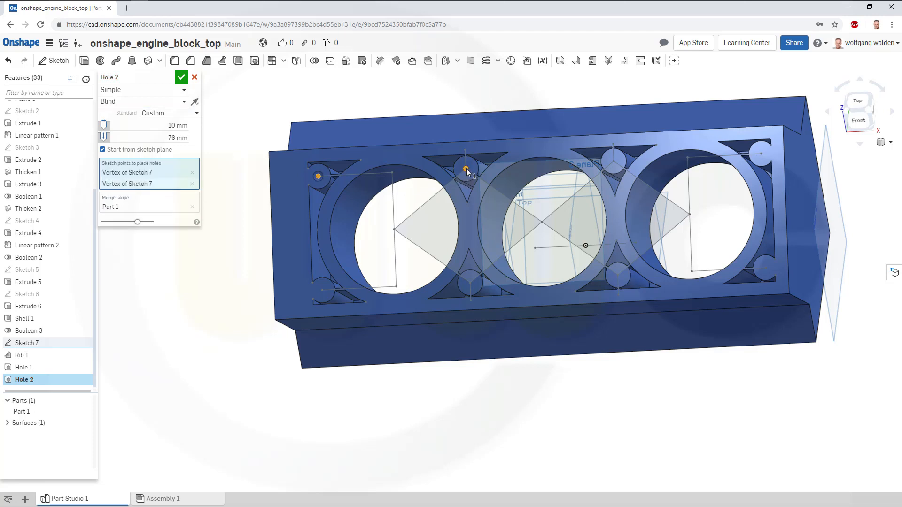
click(613, 162)
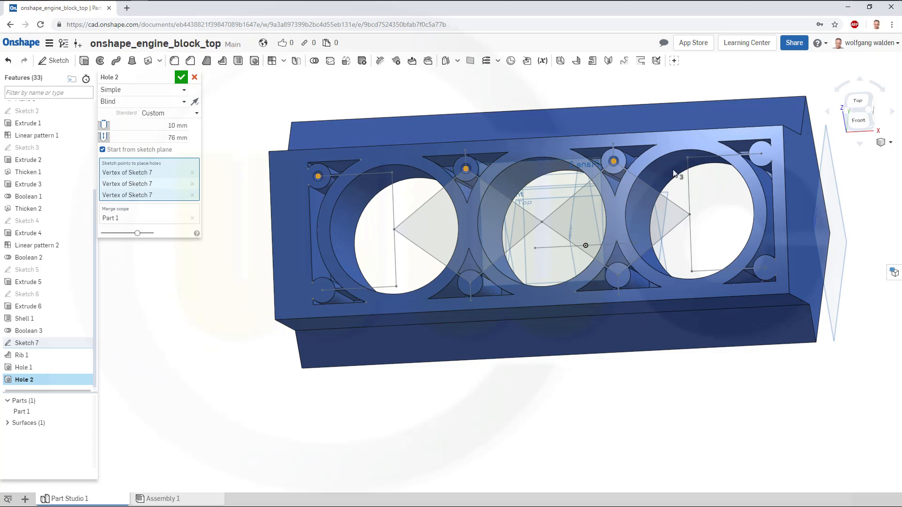
click(764, 154)
click(766, 271)
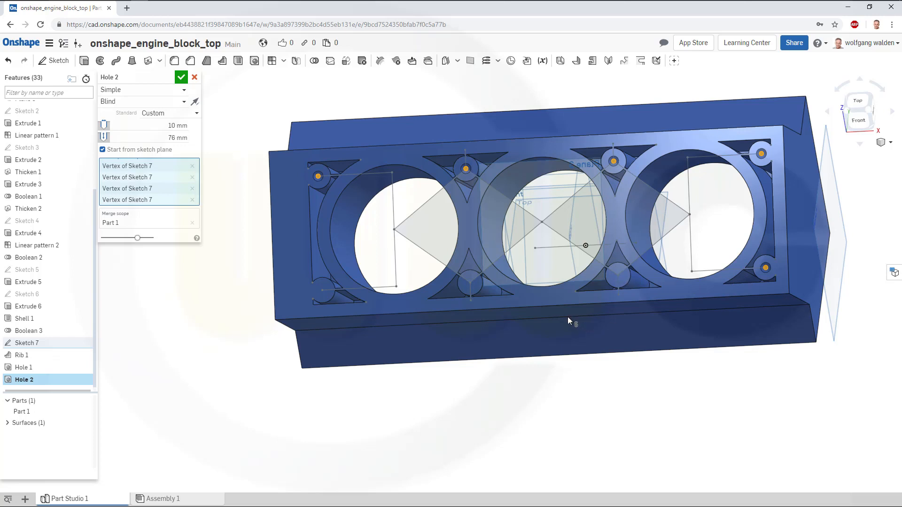
click(620, 275)
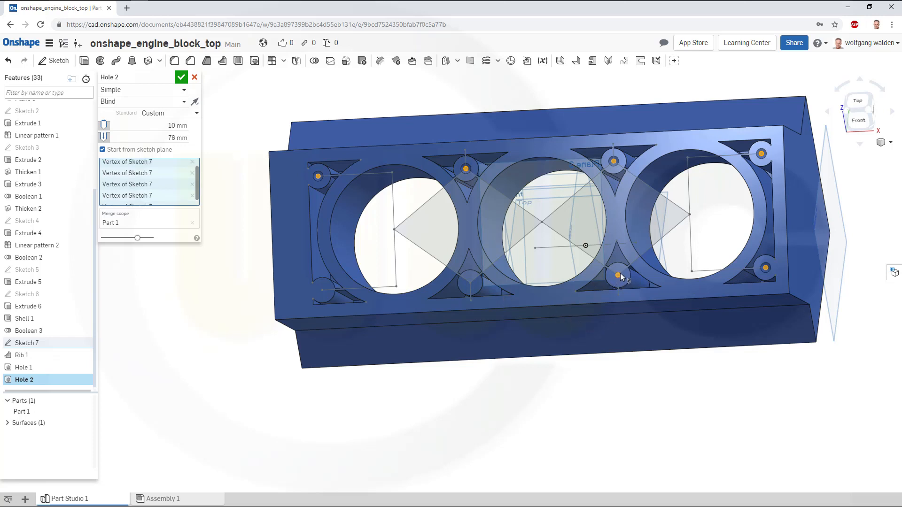
click(469, 284)
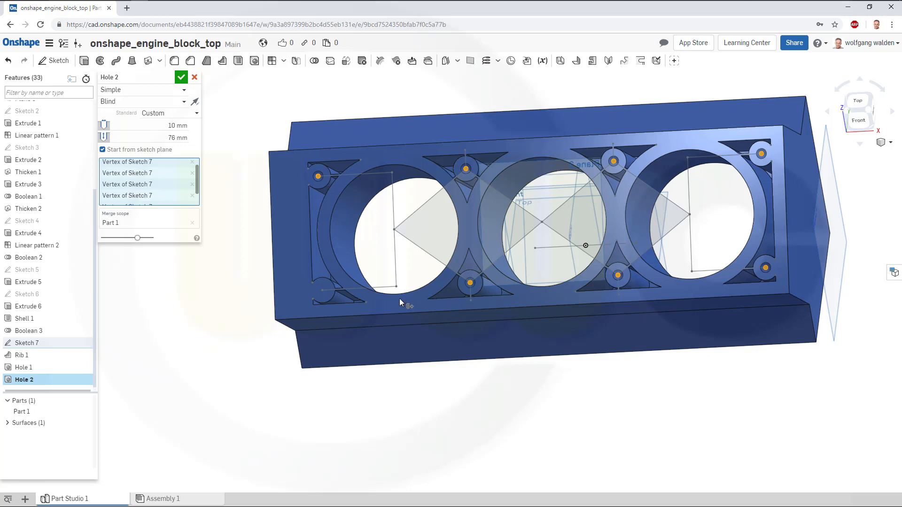
click(322, 291)
click(181, 77)
Hide Sketch 7.
right_drag(561, 245, 424, 253)
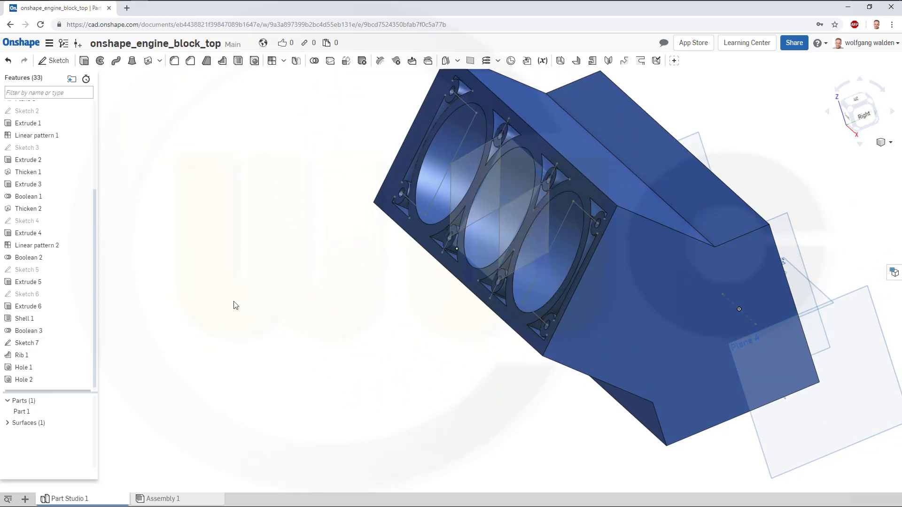
right_click(46, 293)
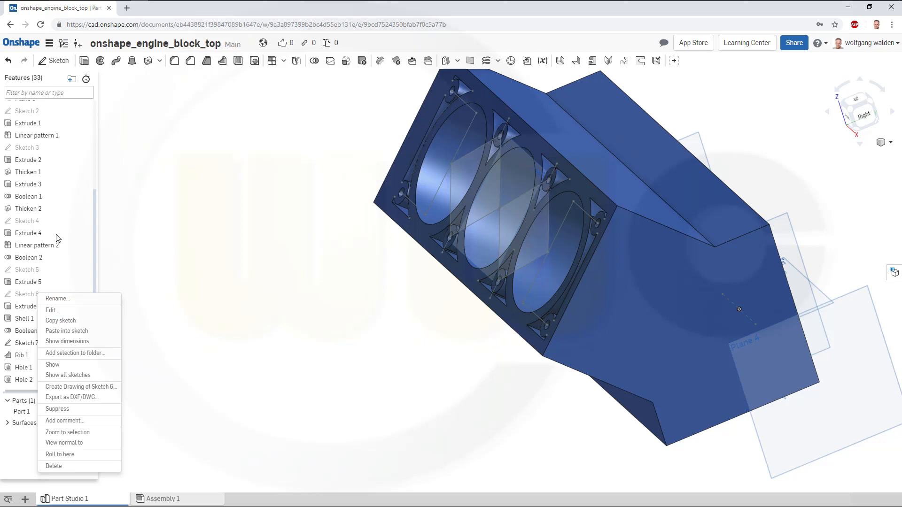
right_click(36, 343)
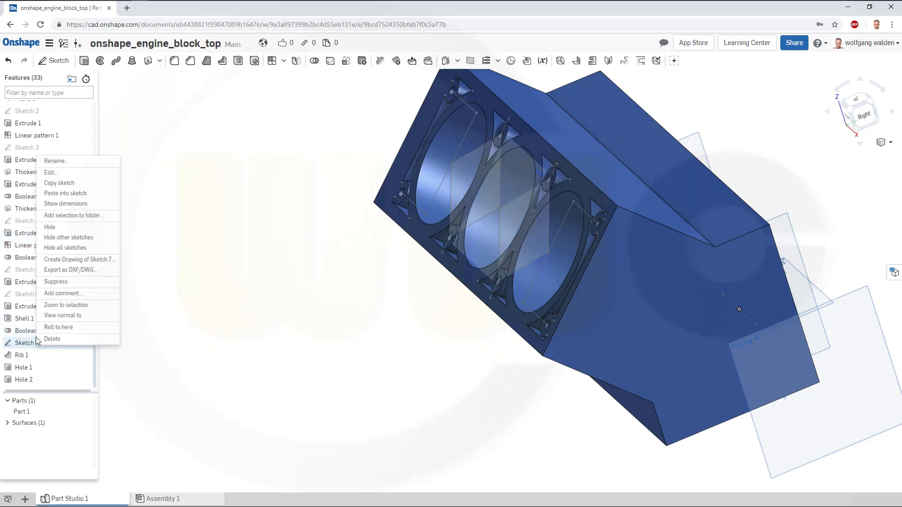
click(65, 248)
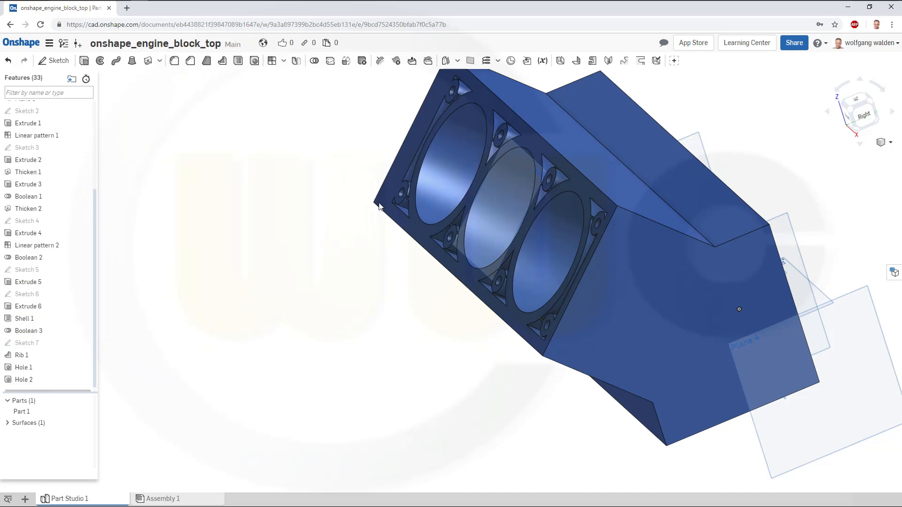
Hide all reference planes in the model.
right_drag(592, 172, 562, 176)
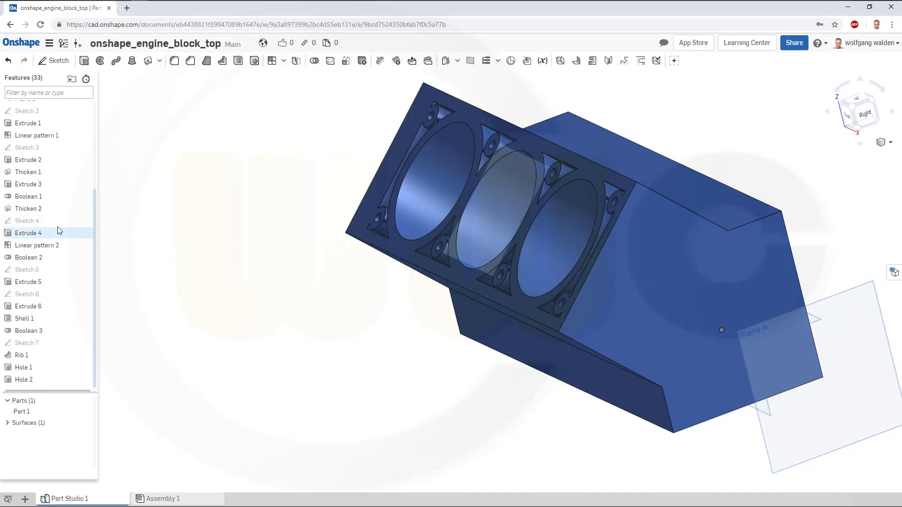
scroll(61, 187, up, 1)
scroll(68, 173, up, 1)
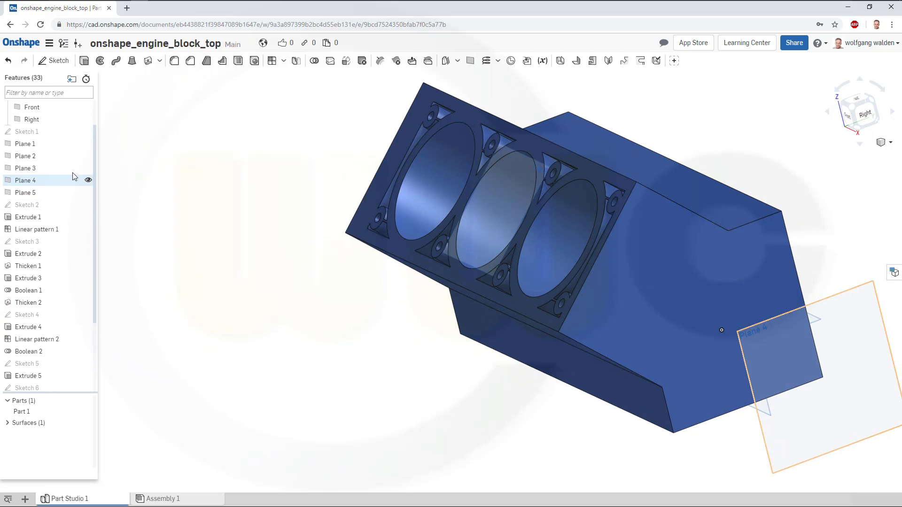
right_click(33, 148)
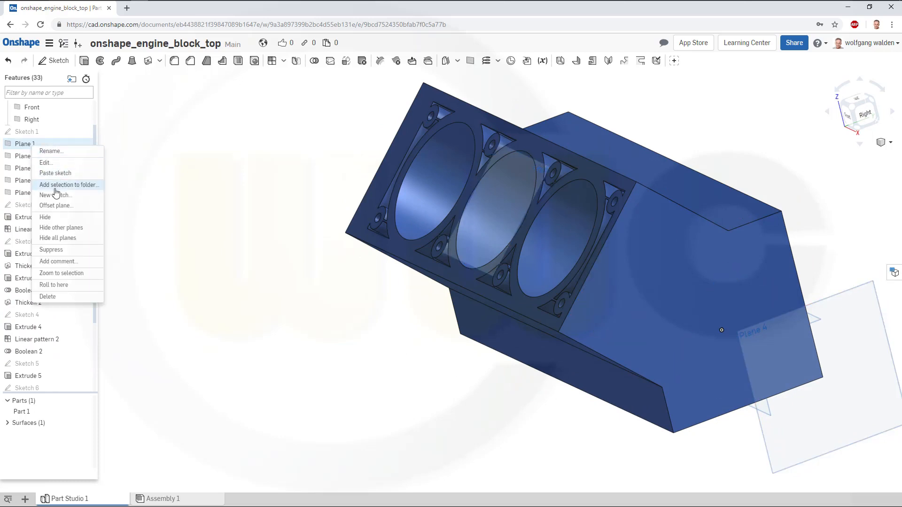
click(59, 228)
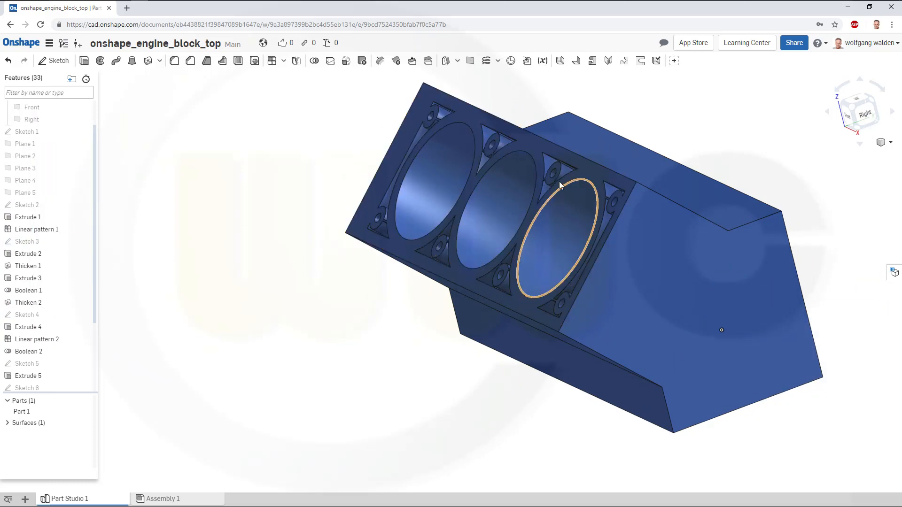
Fillet the two long inner corner edges where the end walls meet the plate with a 50 mm radius.
mouse_move(559, 182)
right_down()
mouse_move(571, 164)
mouse_move(534, 171)
mouse_move(543, 179)
right_up()
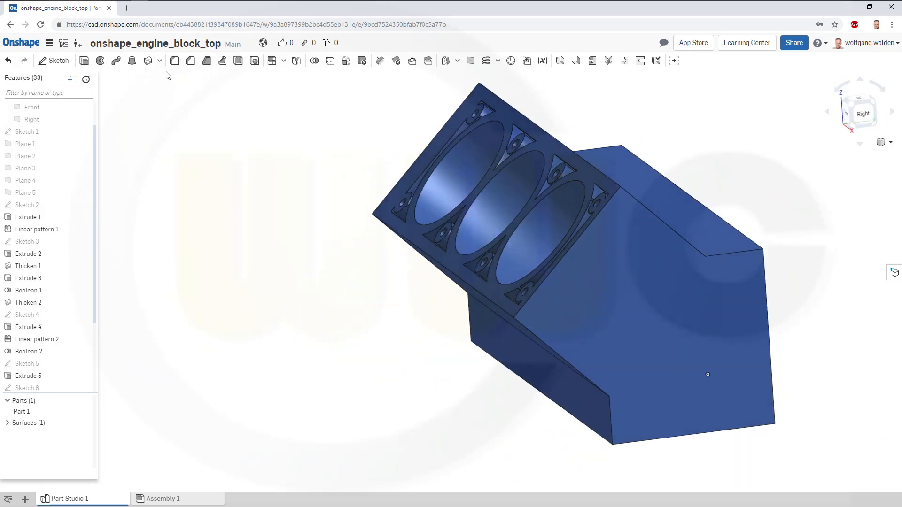
click(178, 65)
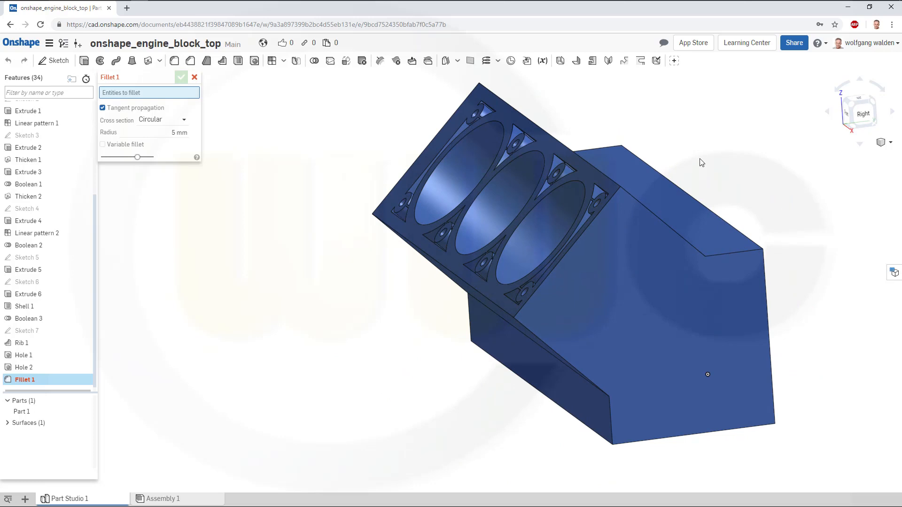
right_drag(699, 159, 605, 159)
drag(173, 133, 216, 133)
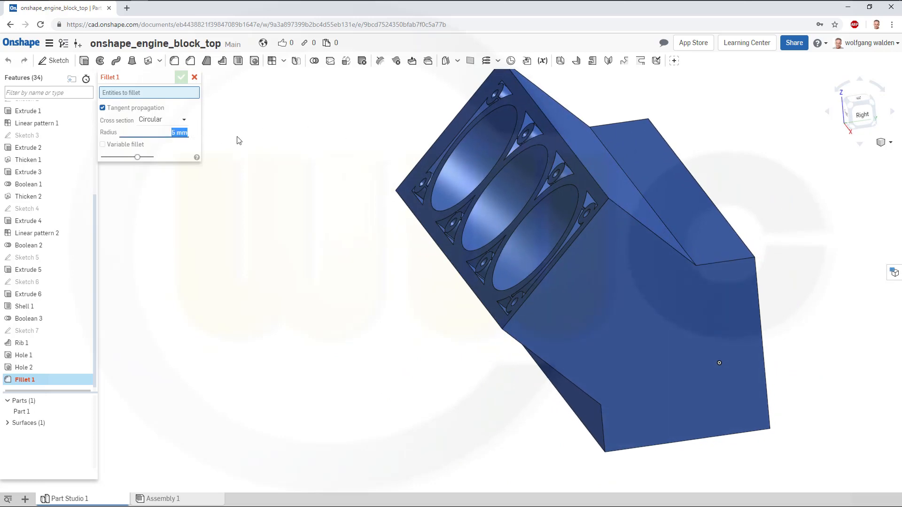
text(50)
click(672, 233)
right_drag(777, 234, 700, 328)
click(602, 353)
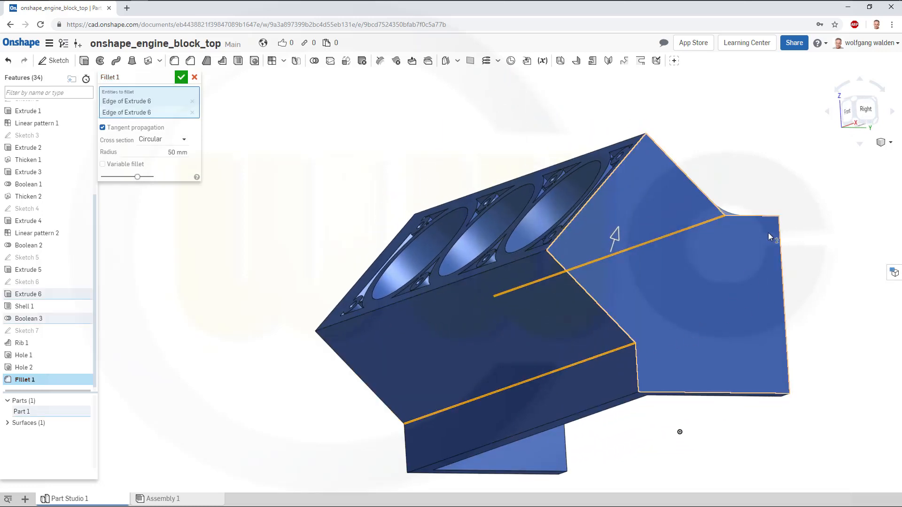
click(181, 78)
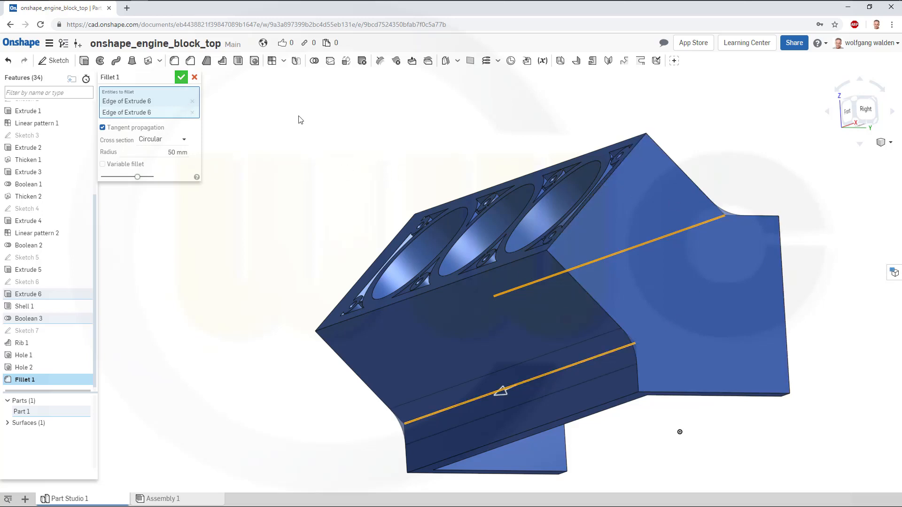
Fillet the four short edges at the ends of the end-wall-to-plate corners with a 25 mm radius.
click(173, 61)
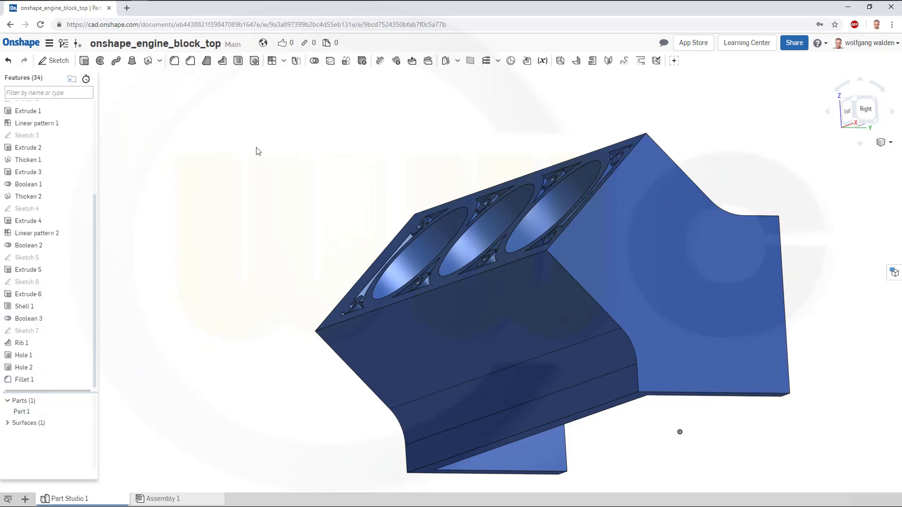
click(158, 132)
text(25)
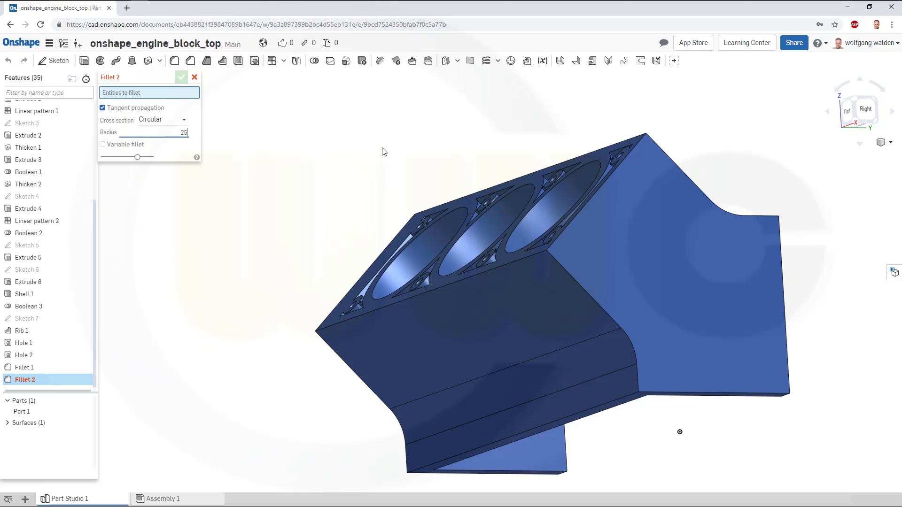
mouse_move(384, 151)
right_down()
mouse_move(367, 155)
mouse_move(376, 153)
right_up()
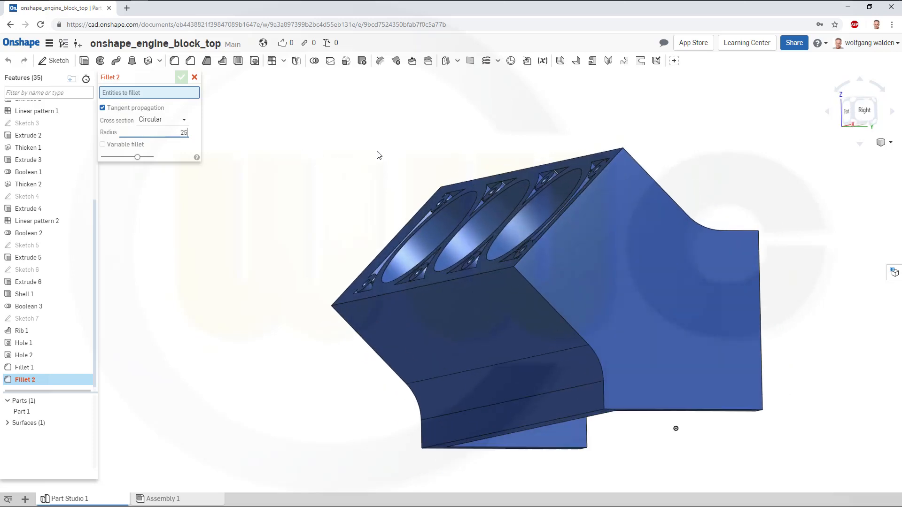
click(604, 396)
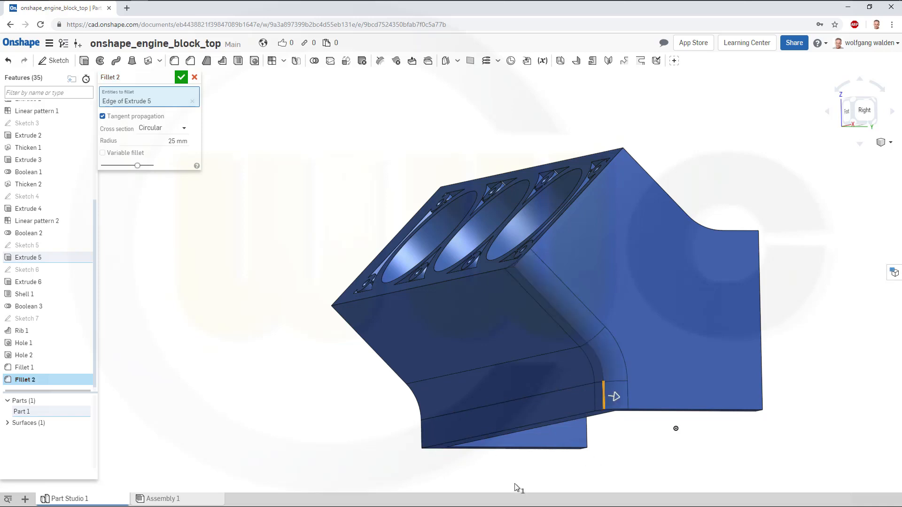
click(422, 440)
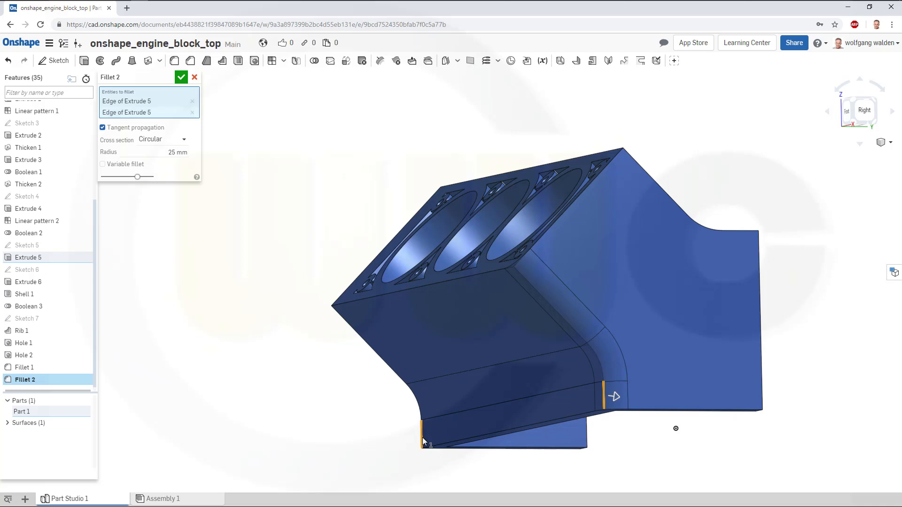
click(734, 230)
mouse_move(721, 169)
right_down()
mouse_move(688, 195)
mouse_move(714, 163)
right_up()
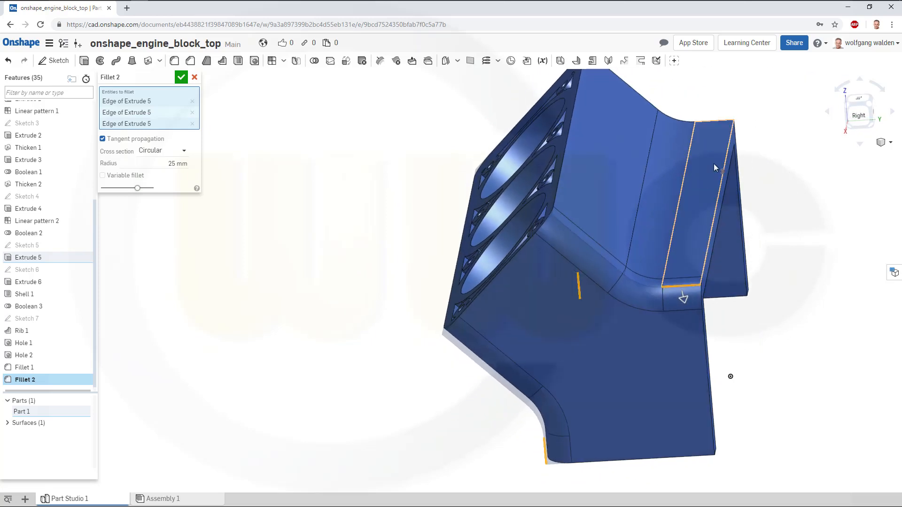
click(714, 120)
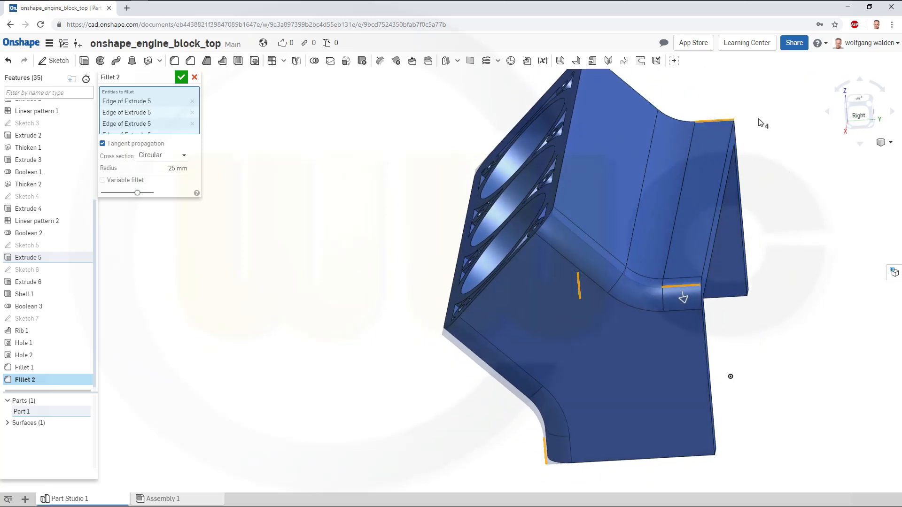
click(181, 77)
Fillet the long inner edge along the shell's side wall with a 12.7 mm radius.
right_drag(374, 187, 318, 114)
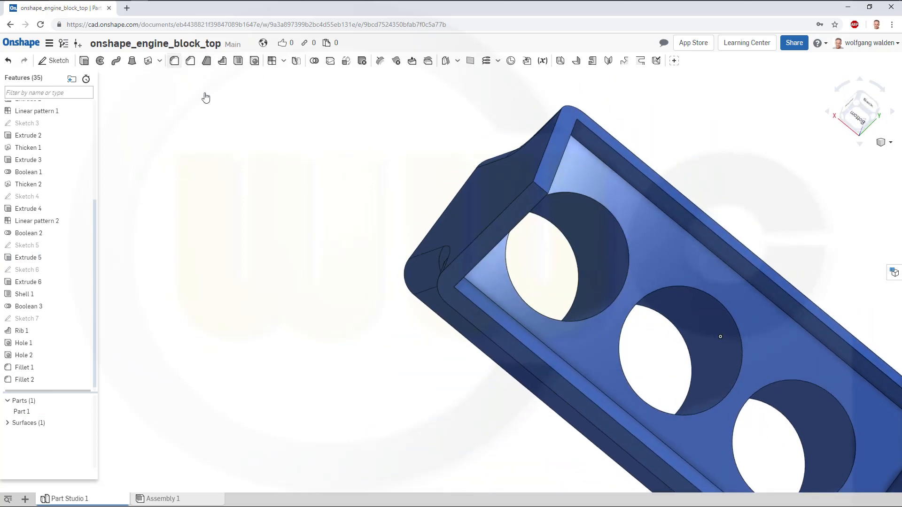
click(165, 135)
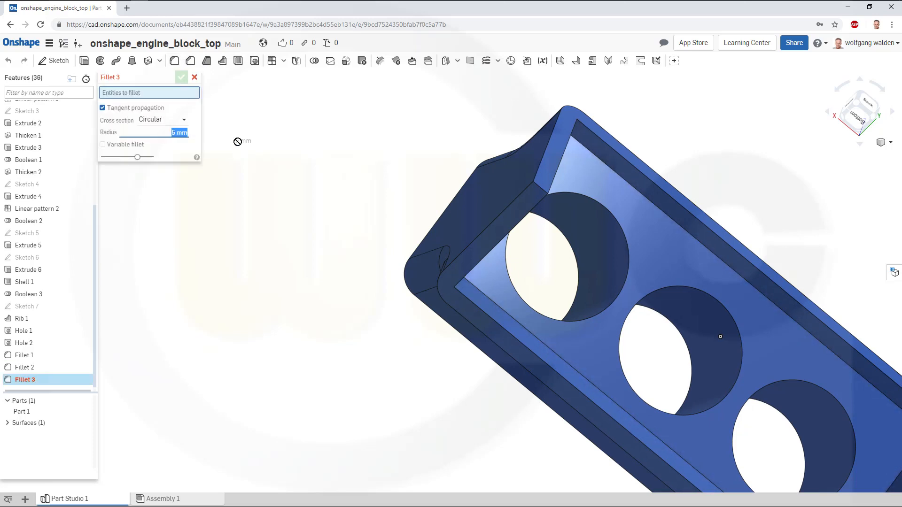
text(12.7)
click(688, 232)
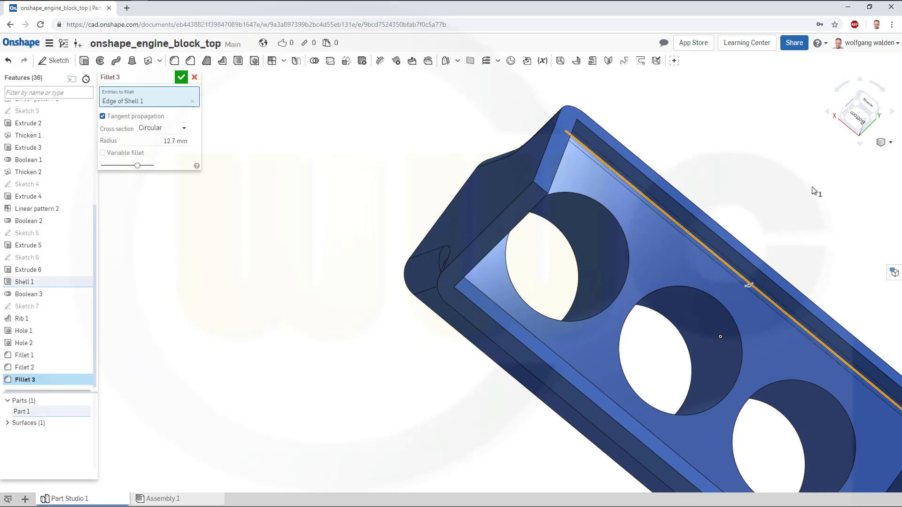
click(181, 77)
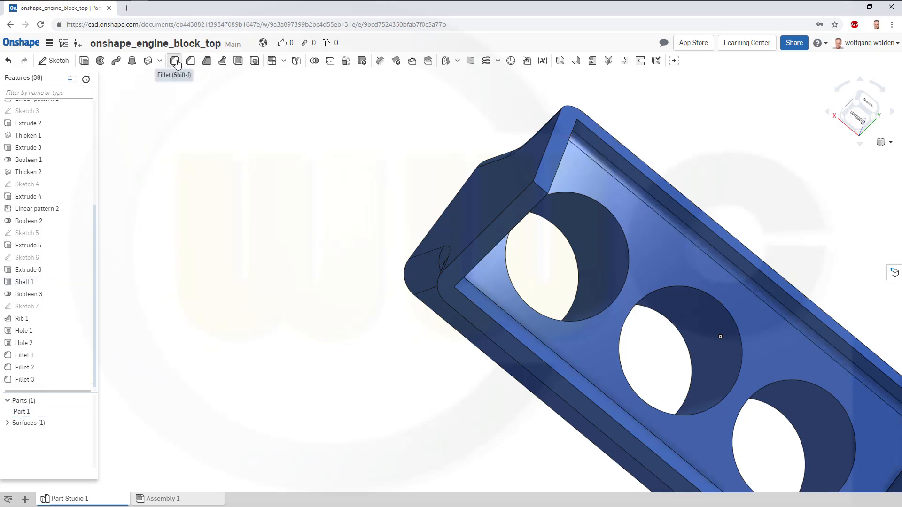
Fillet the two short inner corner edges at the shell's ends with a 12 mm radius.
click(175, 61)
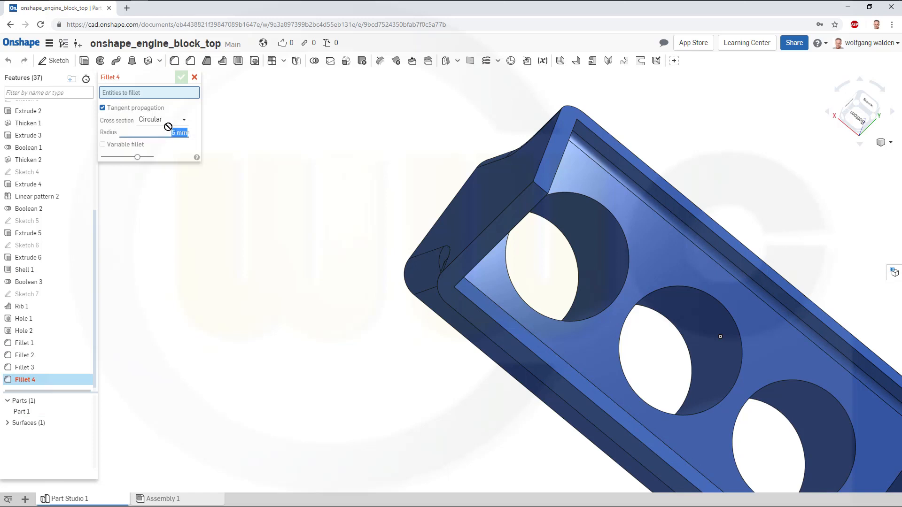
text(12)
right_drag(280, 248, 237, 258)
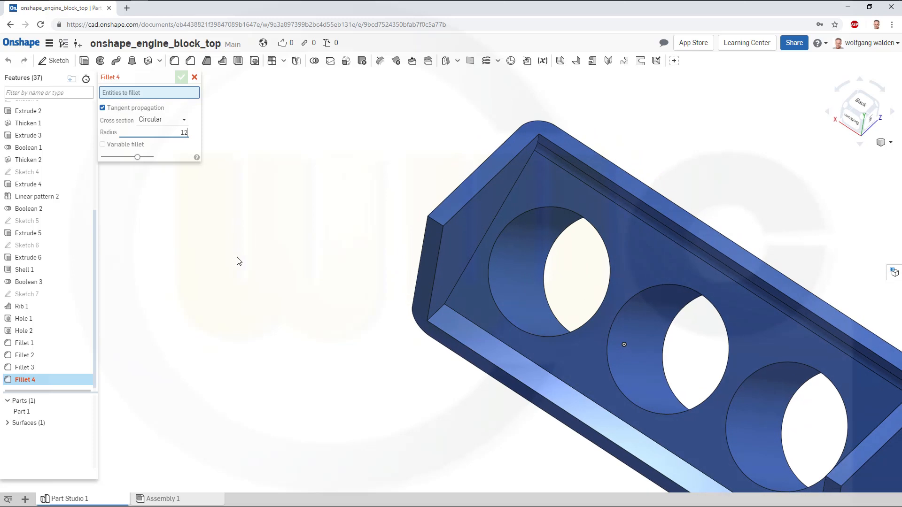
click(438, 313)
right_drag(388, 346, 708, 452)
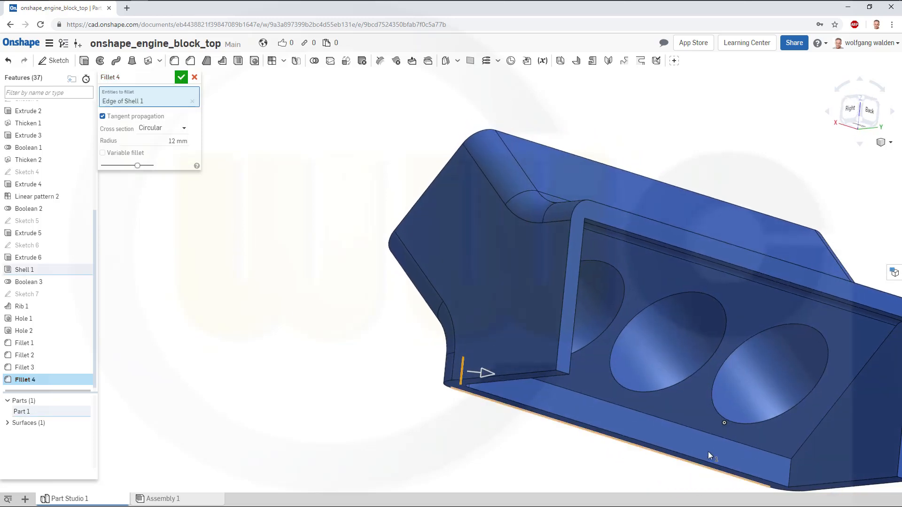
click(790, 466)
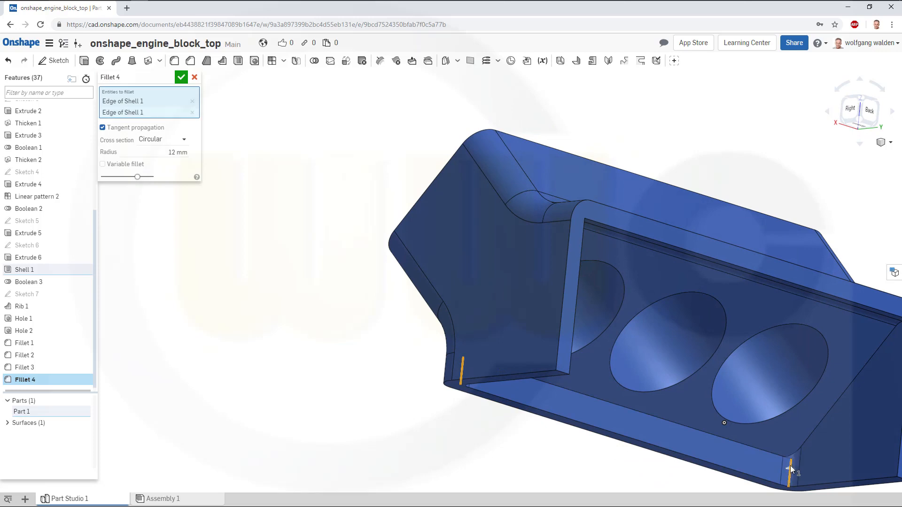
click(181, 78)
Fillet the opposite long inner edge of the shell with a 6 mm radius.
click(174, 60)
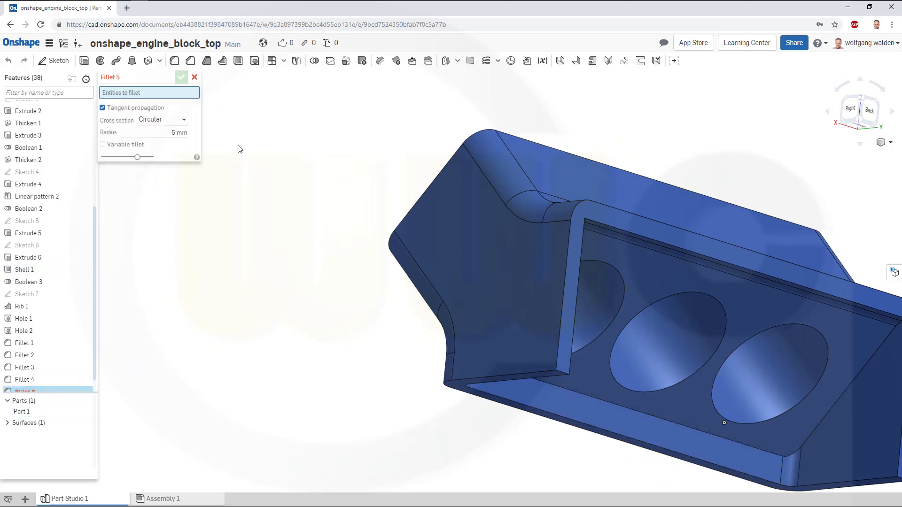
click(179, 132)
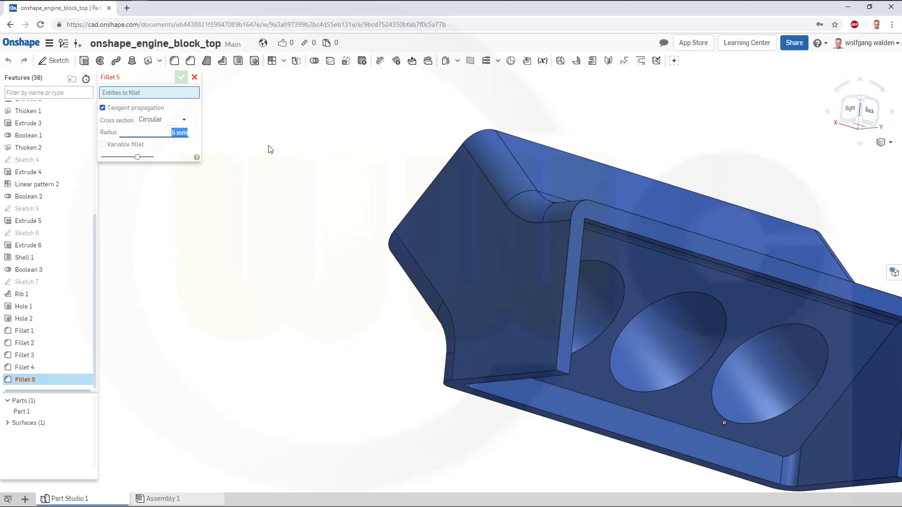
click(638, 410)
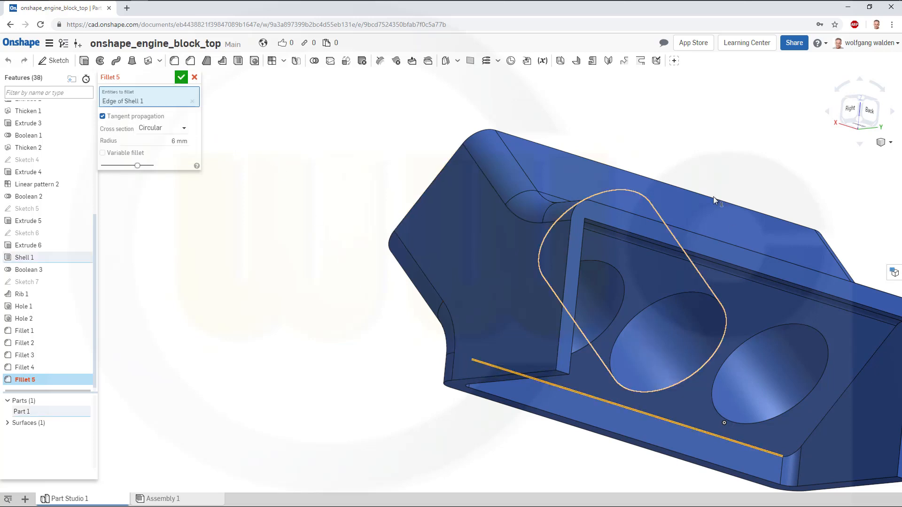
click(181, 77)
Start a sketch on the Front plane and draw a vertical line 300 mm long through the block.
right_drag(320, 200, 715, 362)
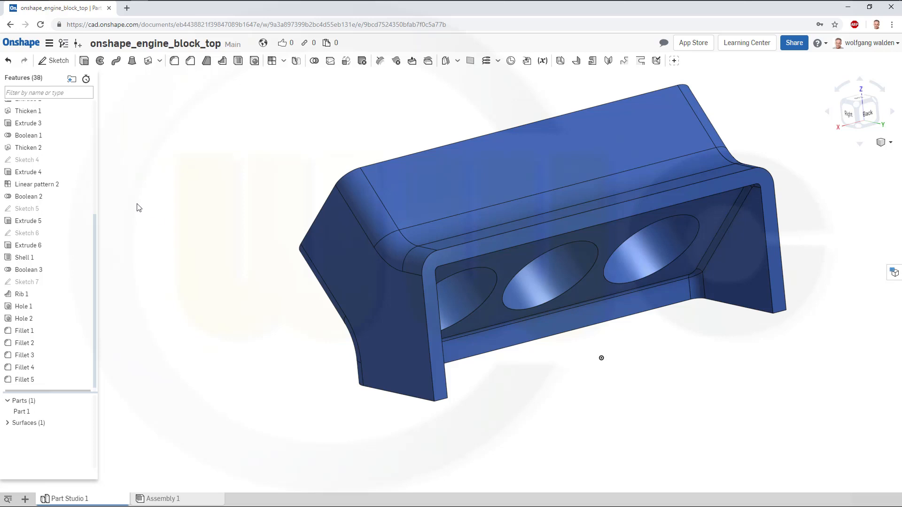
drag(93, 220, 79, 100)
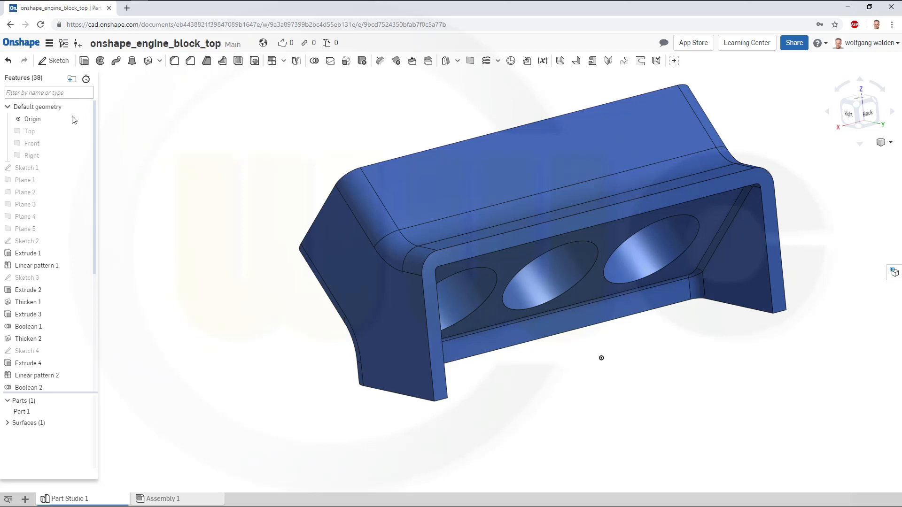
click(35, 141)
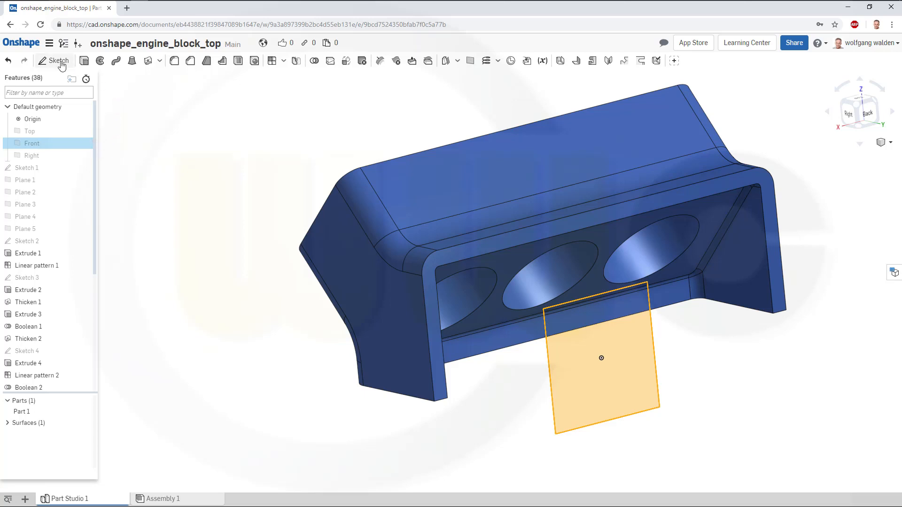
key(shift+s)
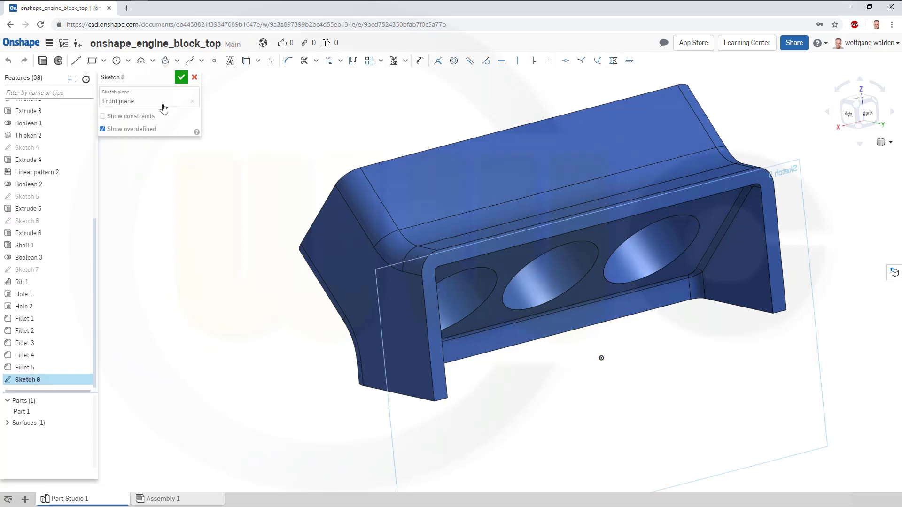
click(76, 61)
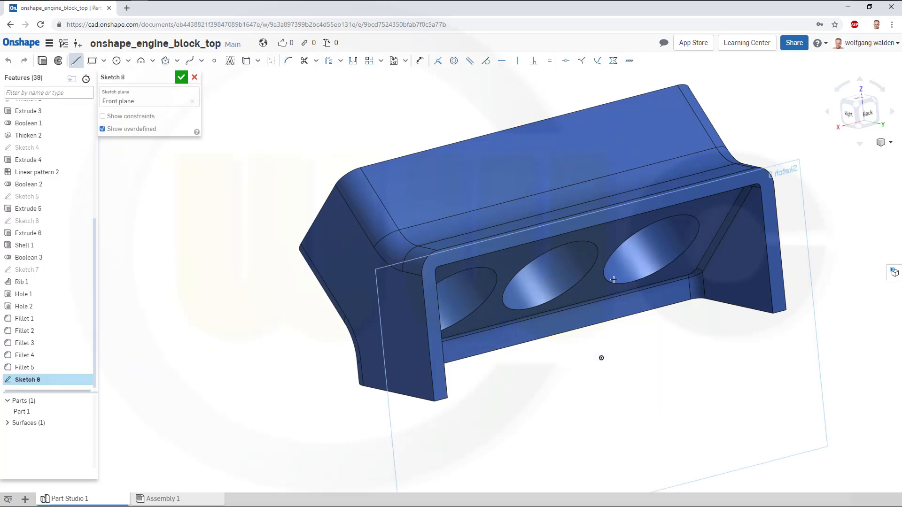
click(634, 349)
click(625, 264)
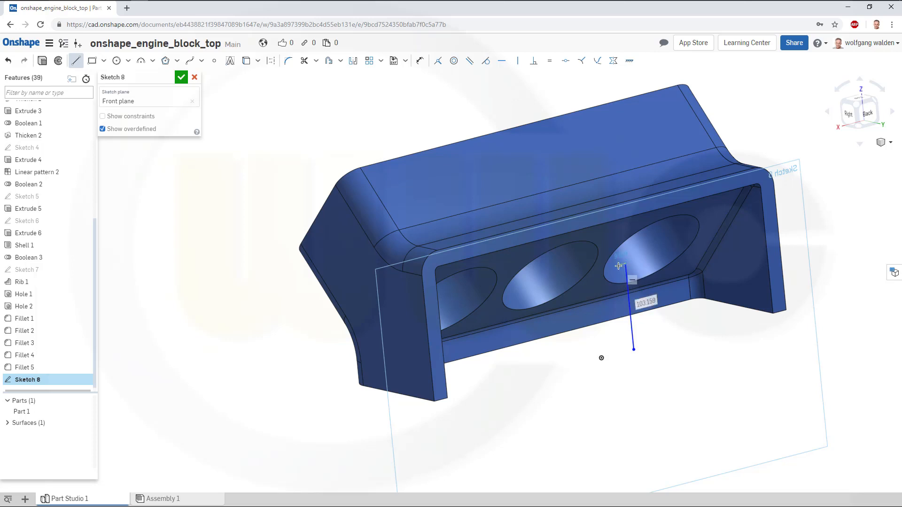
text(300)
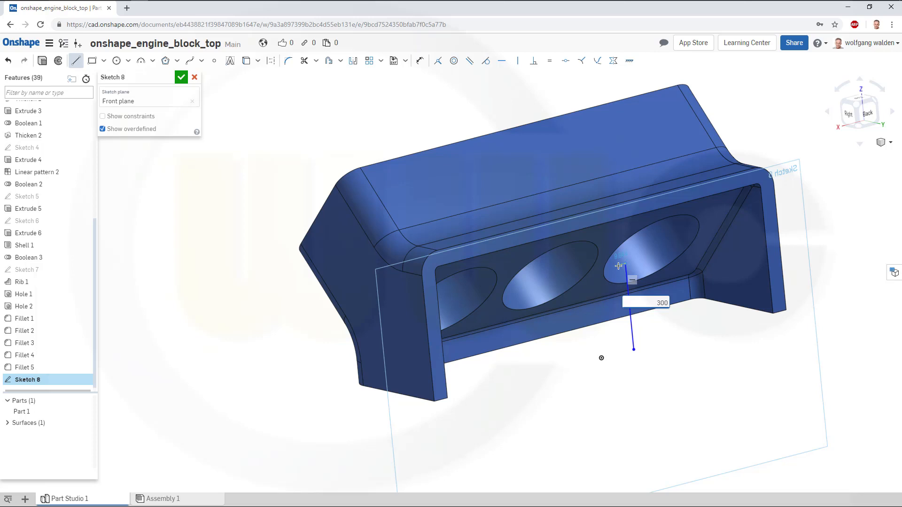
key(Return)
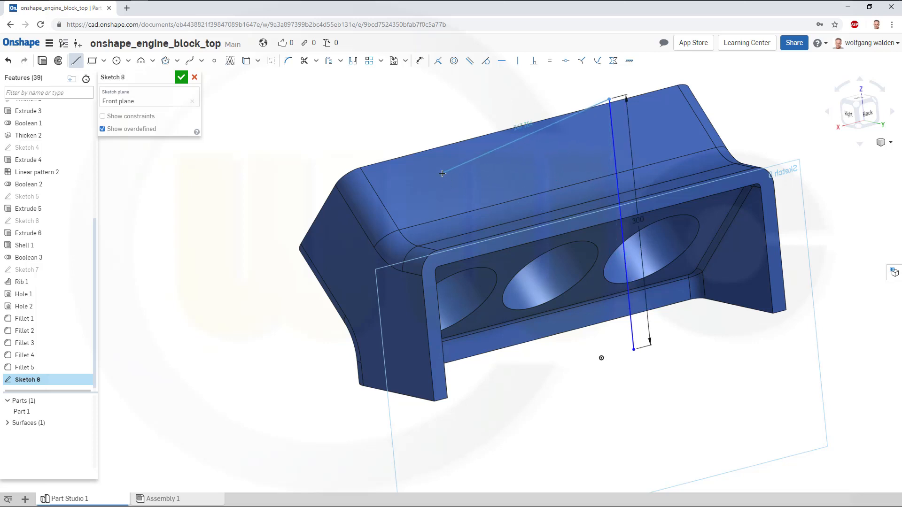
key(Escape)
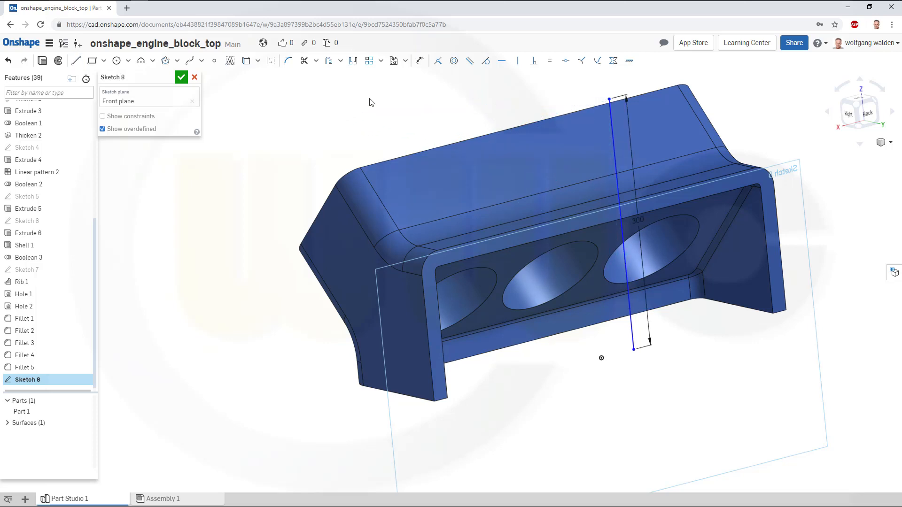
Dimension the line's lower endpoint 12 mm from the origin.
click(419, 60)
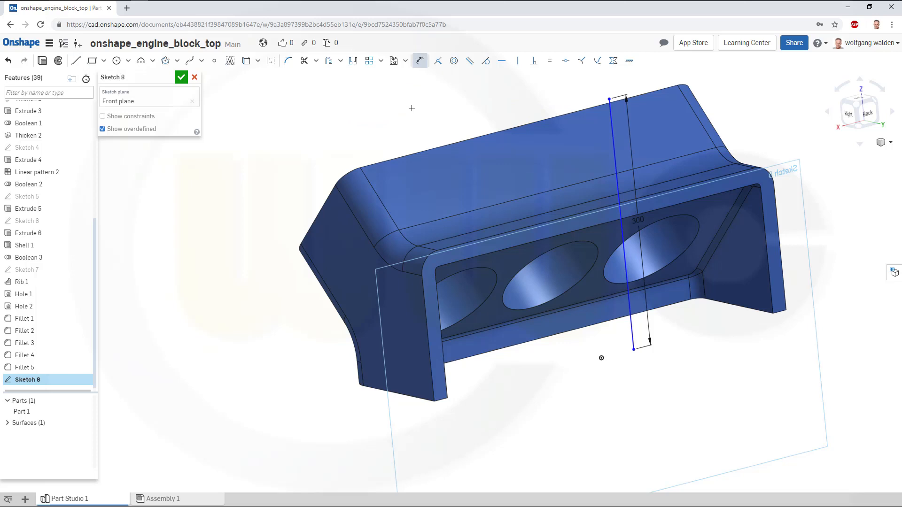
click(602, 358)
click(635, 349)
click(628, 371)
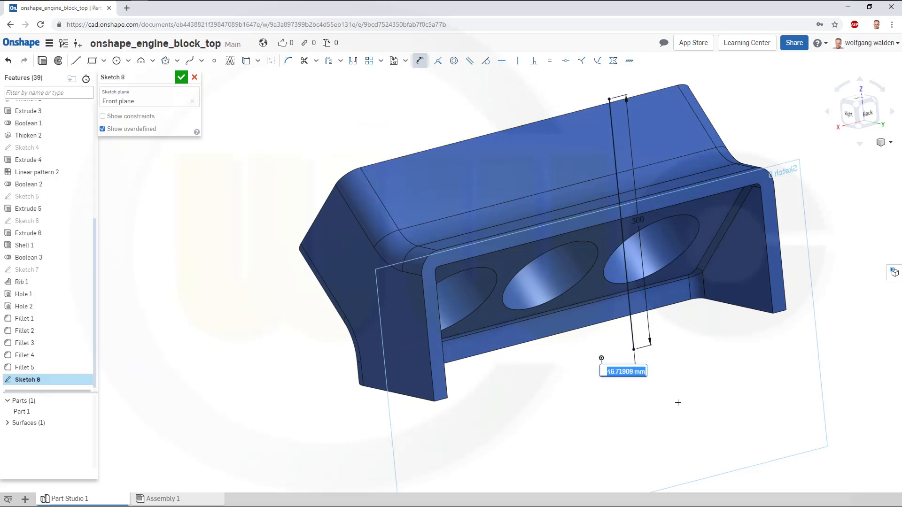
text(12.7)
key(Return)
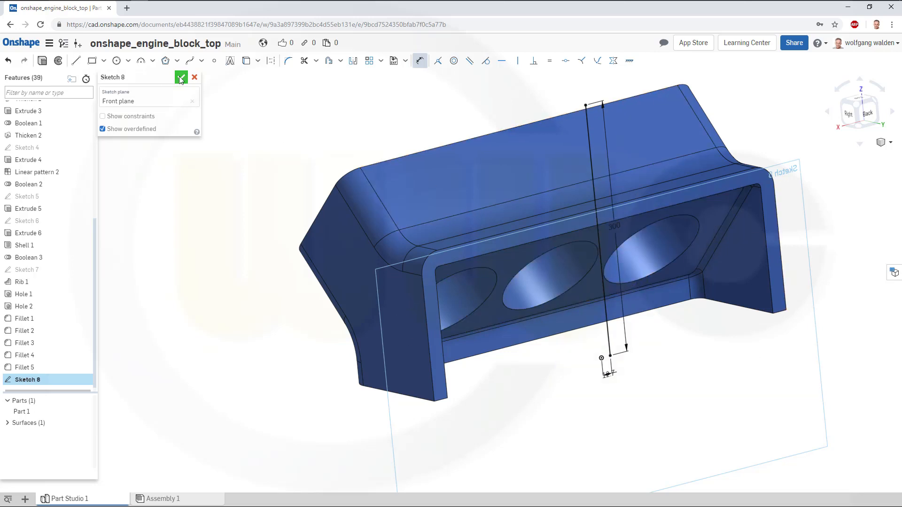
Create a circular pattern of the part over 360 degrees around the sketched vertical line as axis.
mouse_move(323, 201)
right_down()
mouse_move(356, 212)
mouse_move(390, 207)
right_up()
scroll(530, 105, up, 2)
scroll(527, 108, down, 2)
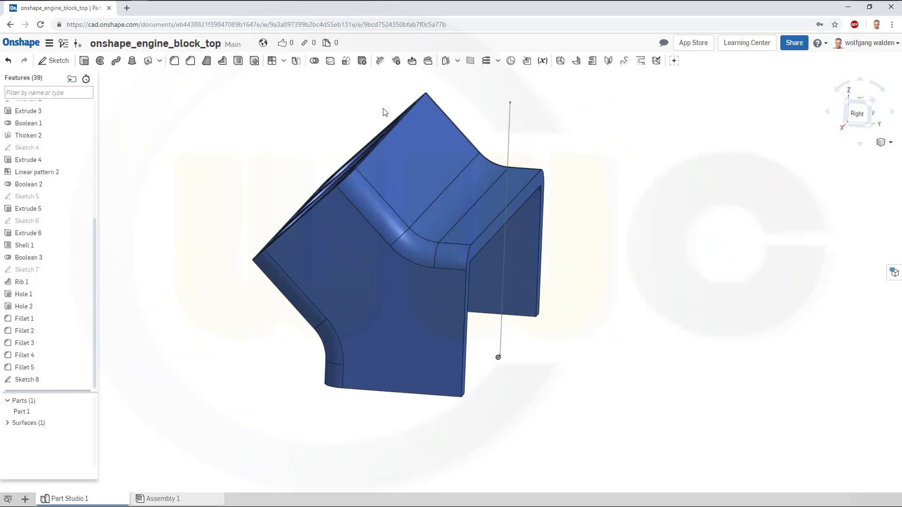
mouse_move(315, 131)
right_down()
mouse_move(312, 138)
mouse_move(332, 96)
right_up()
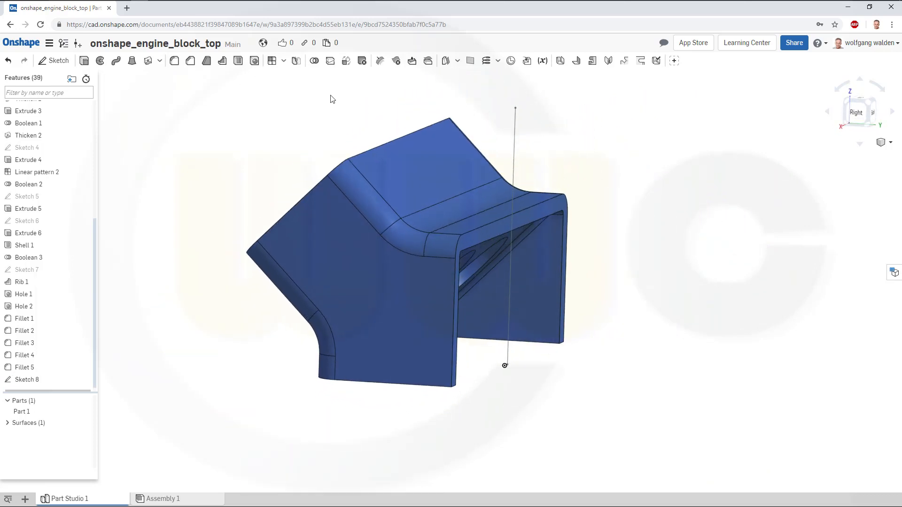
click(284, 62)
click(291, 91)
click(336, 198)
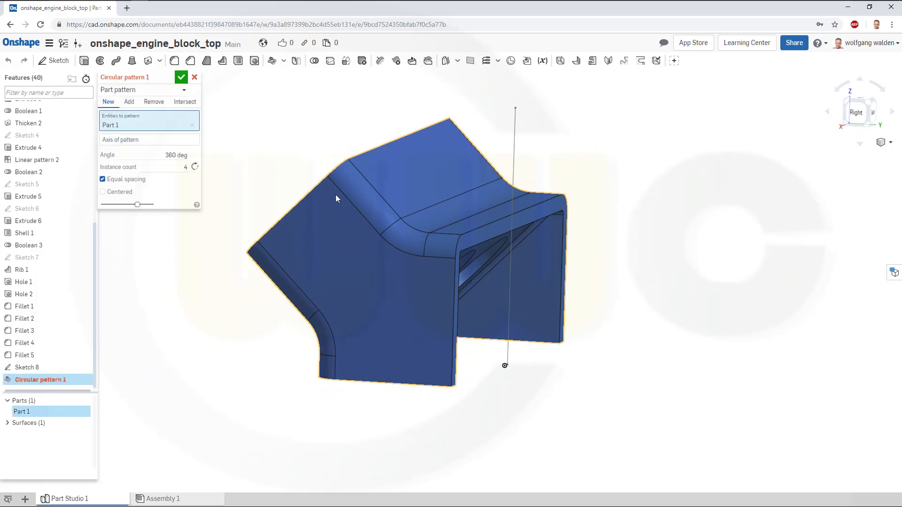
click(171, 141)
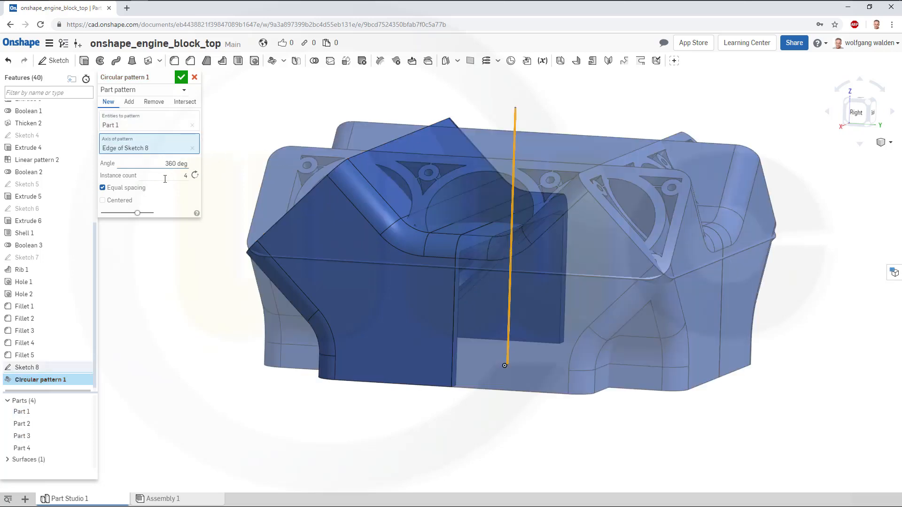
drag(175, 179, 207, 175)
click(181, 77)
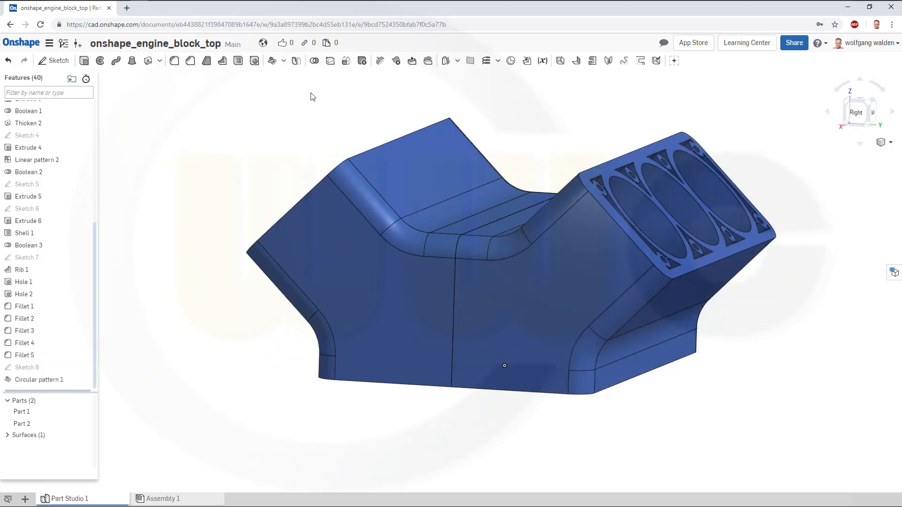
Union the two patterned parts into a single part with a Boolean.
right_drag(324, 119, 308, 127)
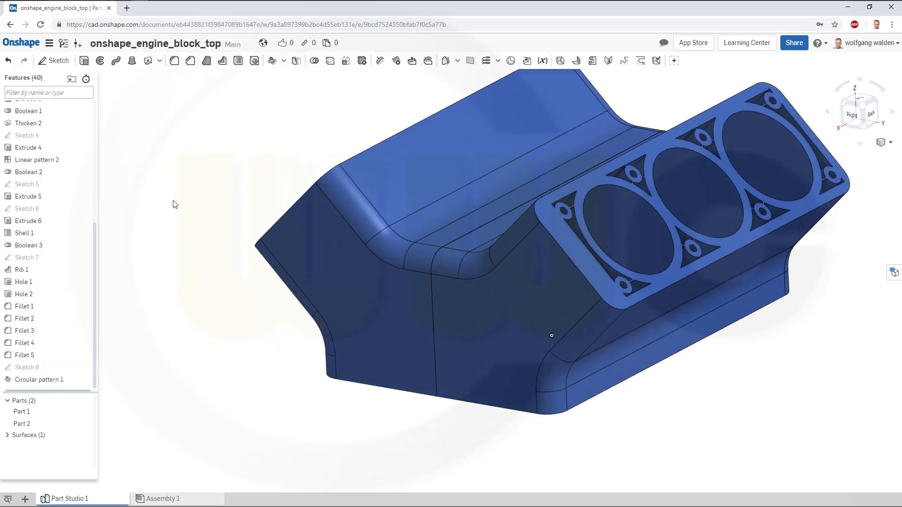
click(314, 62)
click(394, 186)
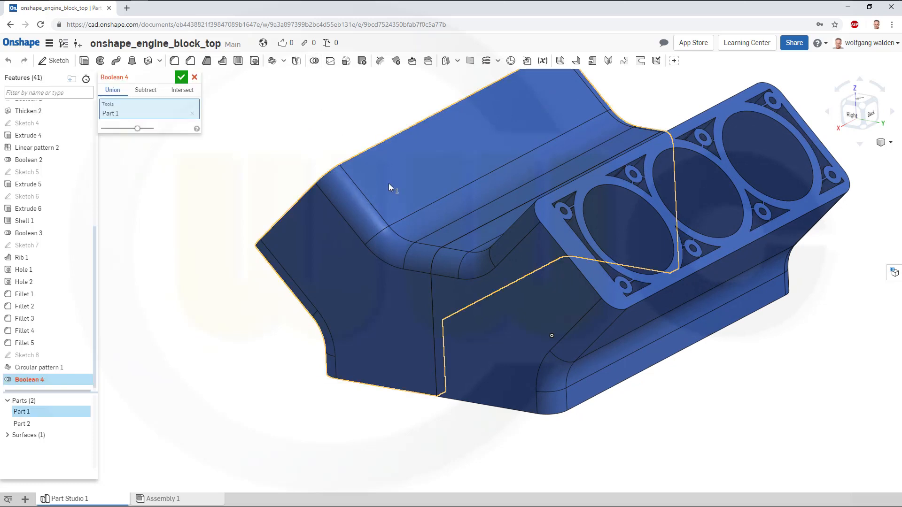
click(510, 331)
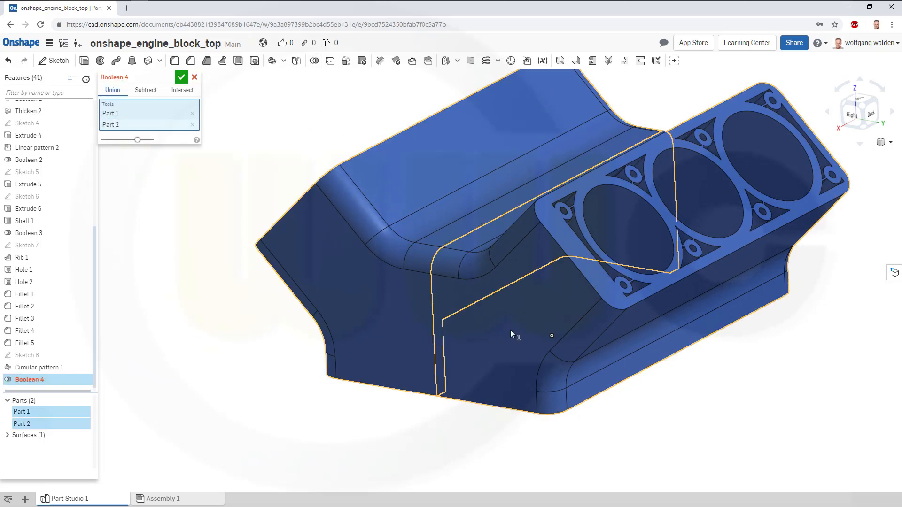
click(181, 78)
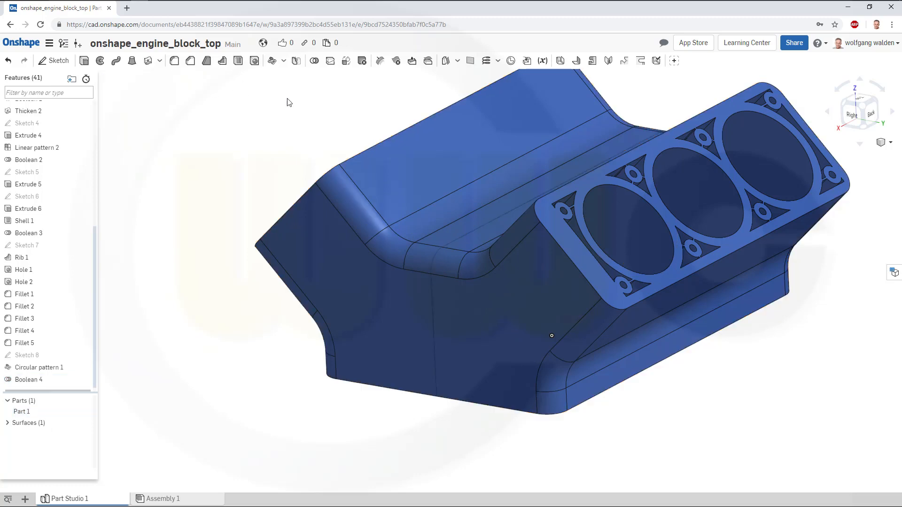
right_drag(398, 145, 462, 217)
right_drag(446, 201, 410, 211)
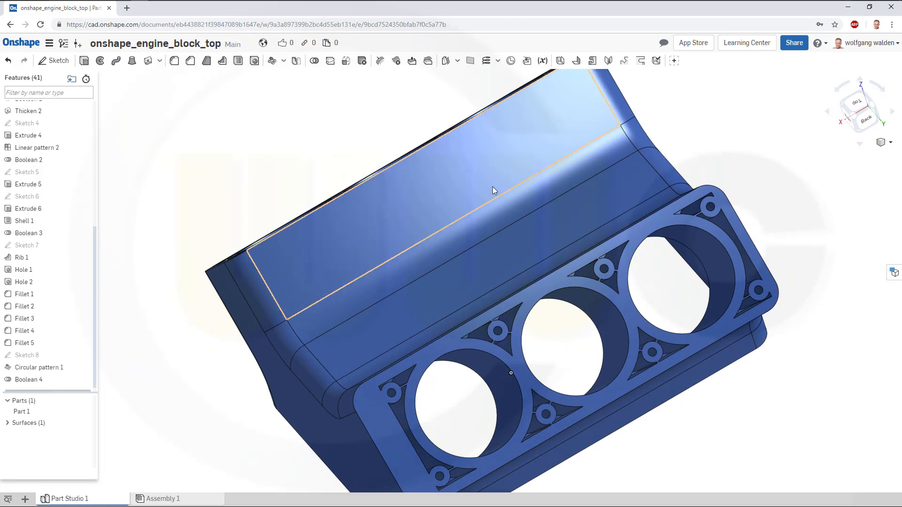